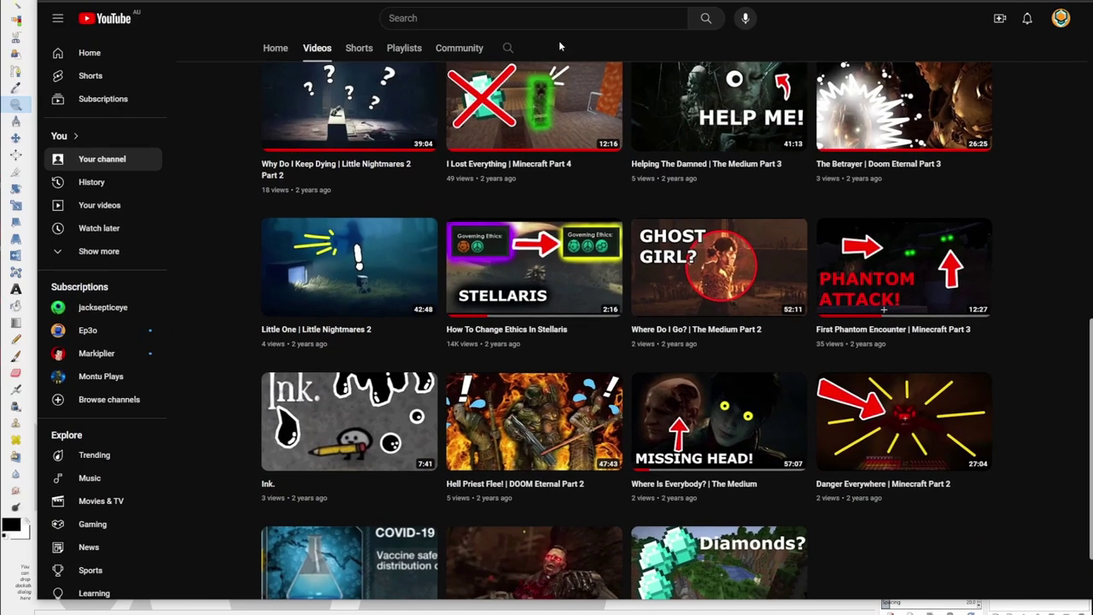
Examine the thumbnails across the channel's uploaded videos, comparing the newest uploads with the oldest ones.
{"action": "scroll", "coordinate": [558, 111], "scroll_direction": "up", "scroll_amount": 10}
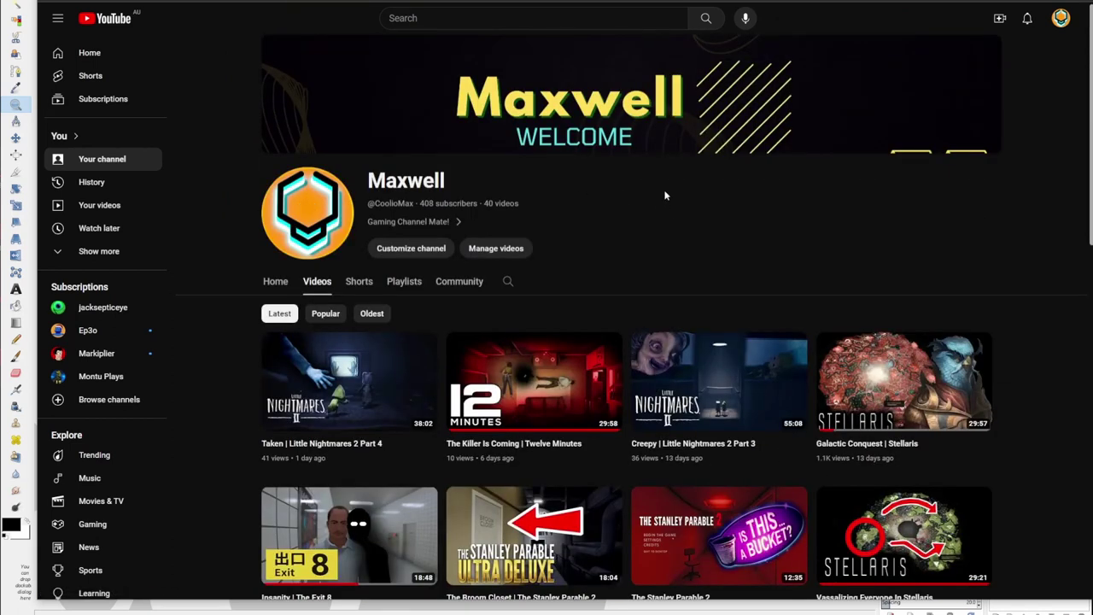
{"action": "left_click_drag", "start_coordinate": [706, 5], "coordinate": [690, 0]}
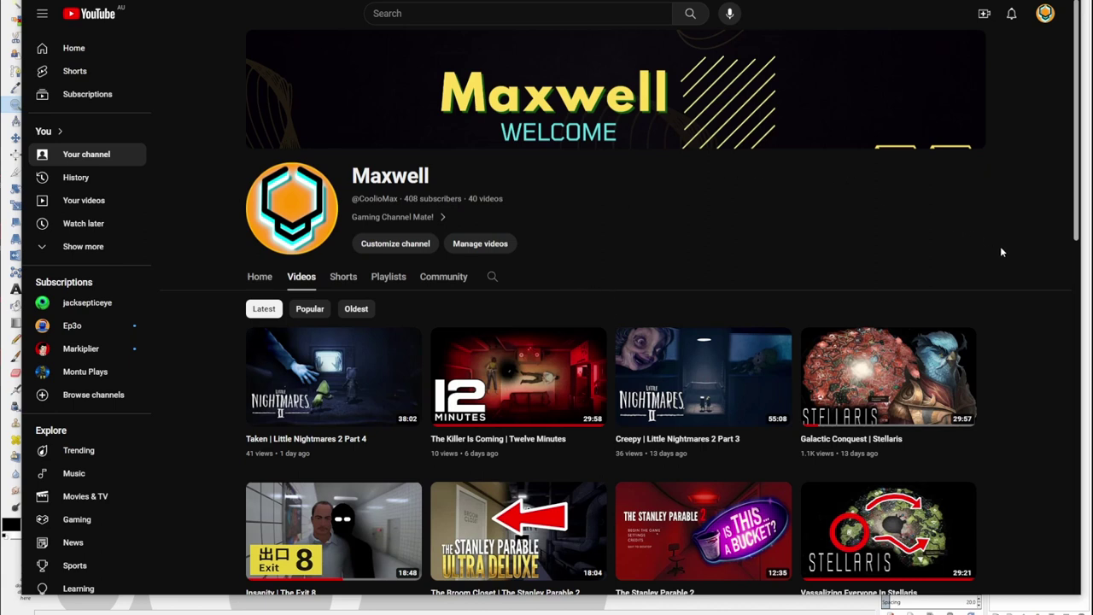
{"action": "scroll", "coordinate": [1003, 252], "scroll_direction": "down", "scroll_amount": 10}
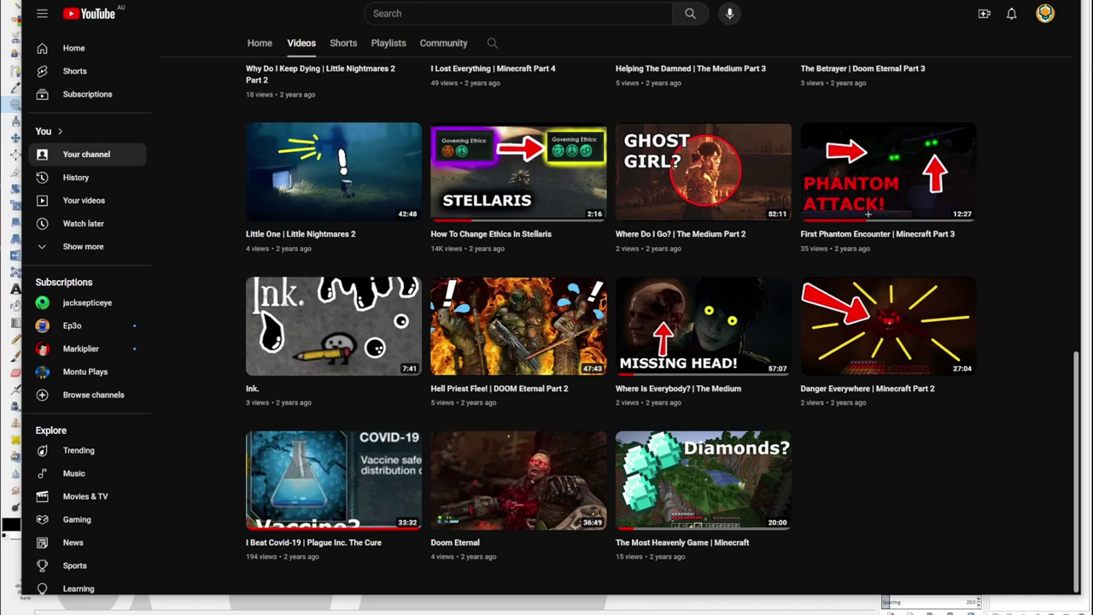
{"action": "scroll", "coordinate": [868, 213], "scroll_direction": "up", "scroll_amount": 10}
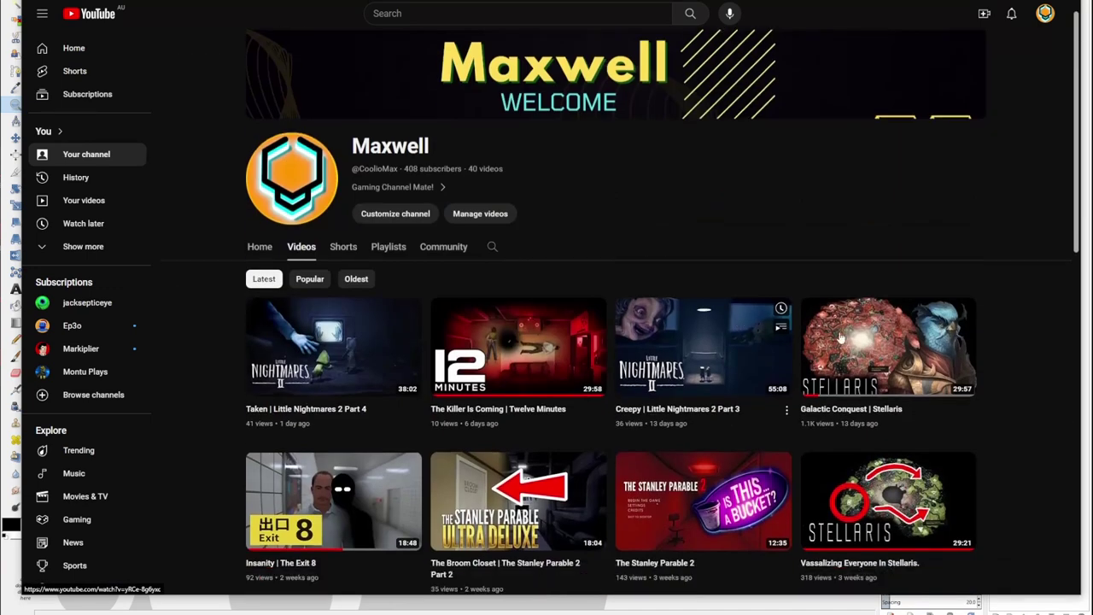
{"action": "scroll", "coordinate": [876, 317], "scroll_direction": "down", "scroll_amount": 4}
{"action": "scroll", "coordinate": [869, 317], "scroll_direction": "up", "scroll_amount": 3}
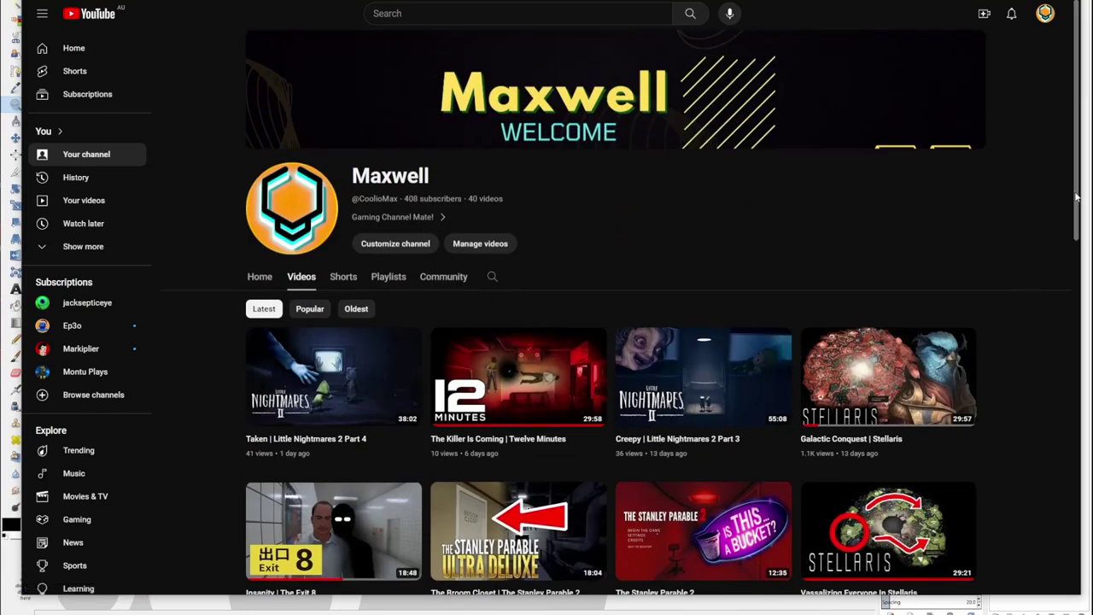
{"action": "scroll", "coordinate": [1074, 235], "scroll_direction": "down", "scroll_amount": 1}
{"action": "scroll", "coordinate": [1058, 300], "scroll_direction": "down", "scroll_amount": 5}
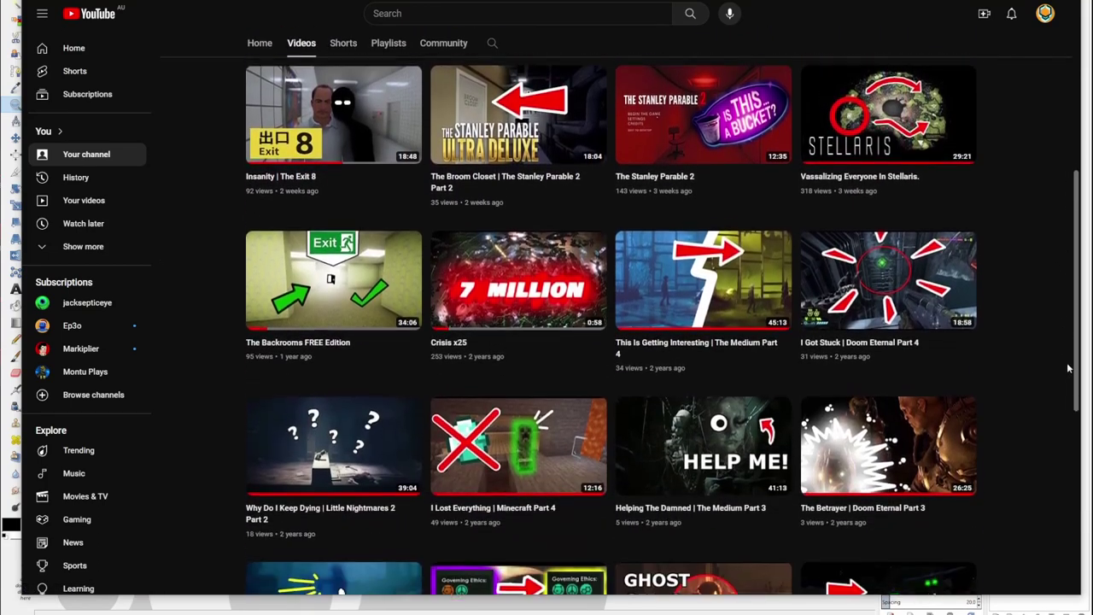
{"action": "scroll", "coordinate": [1084, 411], "scroll_direction": "down", "scroll_amount": 4}
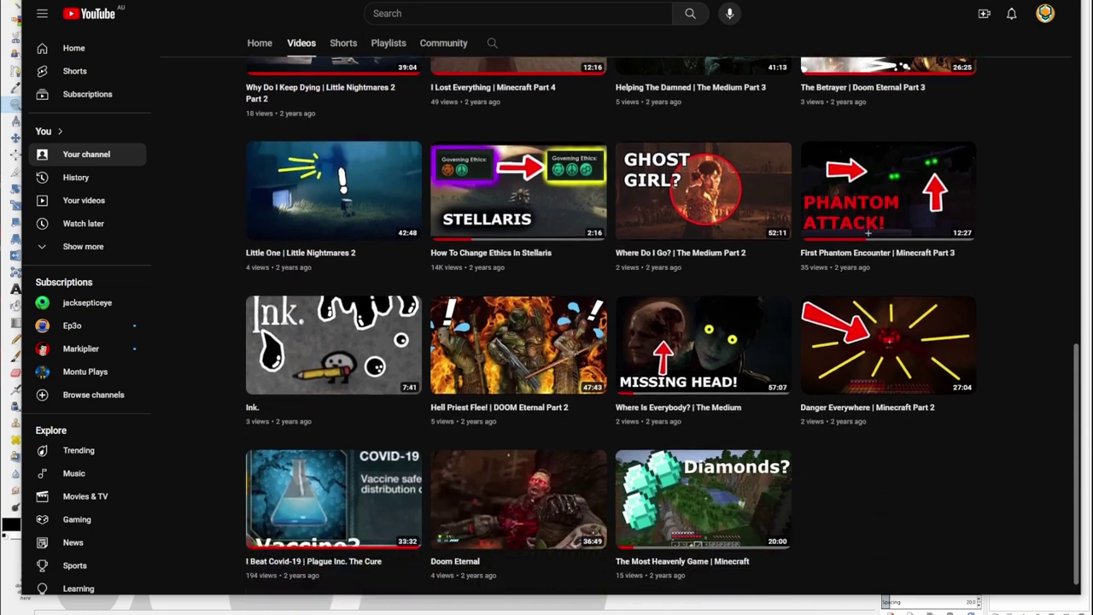
{"action": "scroll", "coordinate": [1083, 411], "scroll_direction": "up", "scroll_amount": 2}
{"action": "scroll", "coordinate": [1082, 250], "scroll_direction": "up", "scroll_amount": 7}
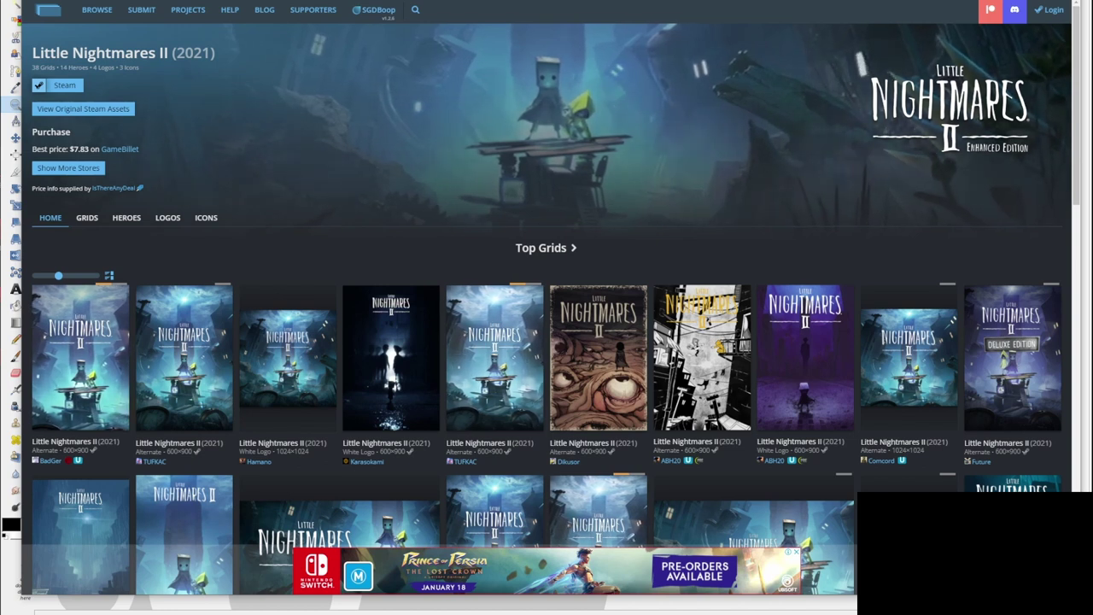
Examine the grids, heroes, logos and icons offered for Little Nightmares II on SteamGridDB.
{"action": "scroll", "coordinate": [622, 134], "scroll_direction": "down", "scroll_amount": 4}
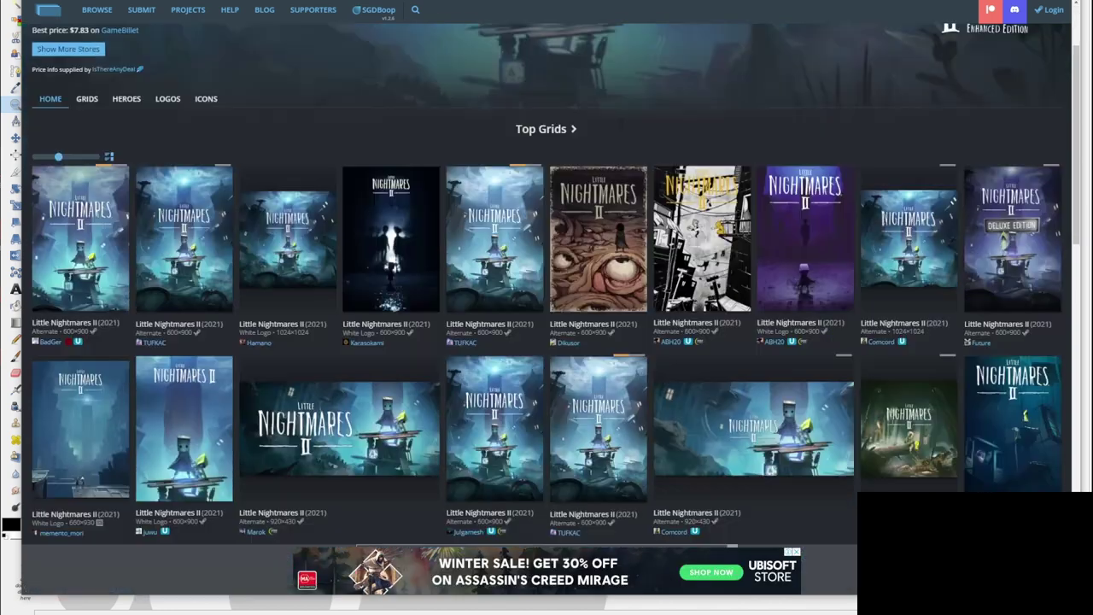
{"action": "scroll", "coordinate": [413, 203], "scroll_direction": "up", "scroll_amount": 4}
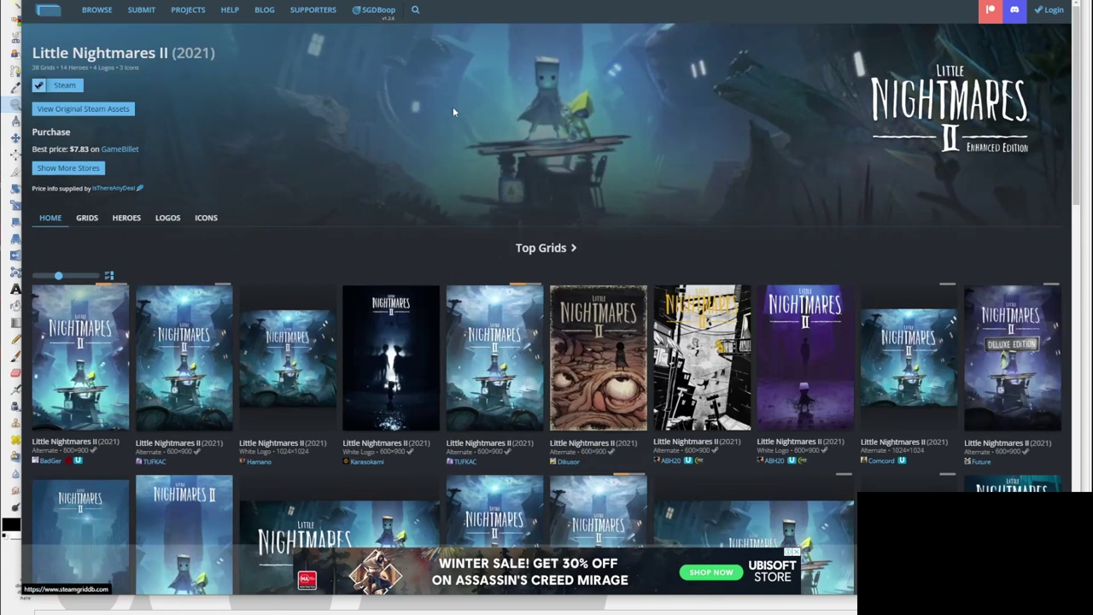
{"action": "scroll", "coordinate": [453, 106], "scroll_direction": "down", "scroll_amount": 4}
{"action": "scroll", "coordinate": [459, 118], "scroll_direction": "down", "scroll_amount": 5}
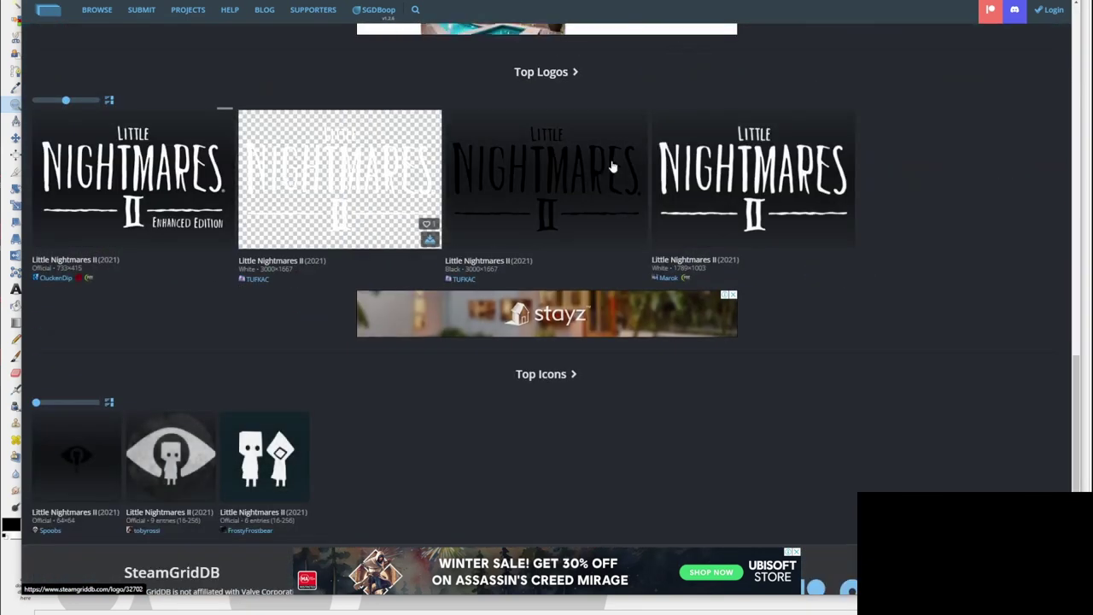
{"action": "scroll", "coordinate": [850, 205], "scroll_direction": "up", "scroll_amount": 5}
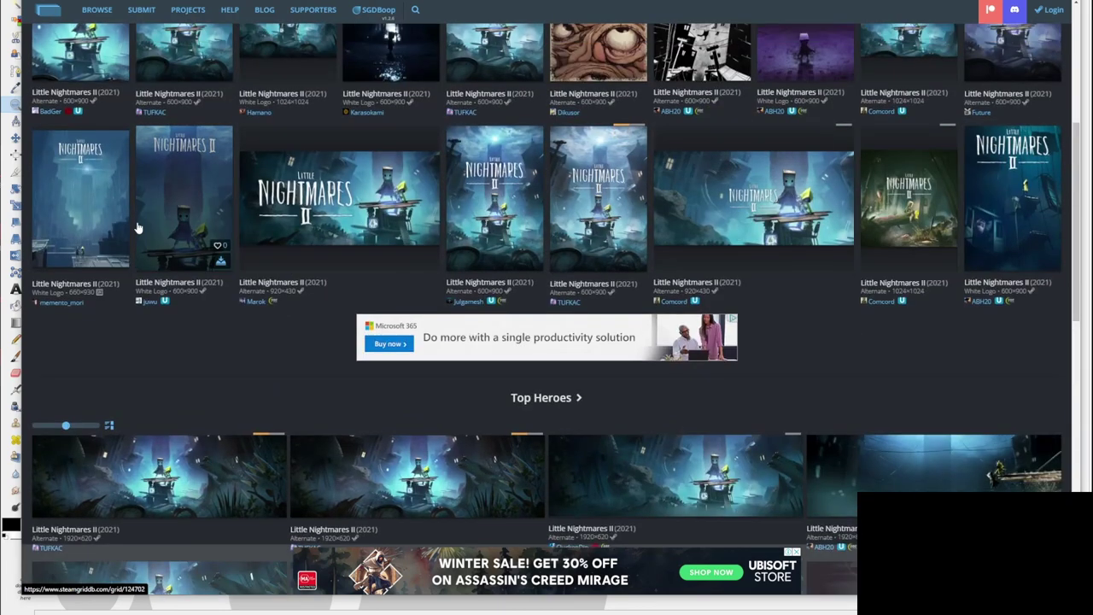
{"action": "scroll", "coordinate": [908, 205], "scroll_direction": "up", "scroll_amount": 4}
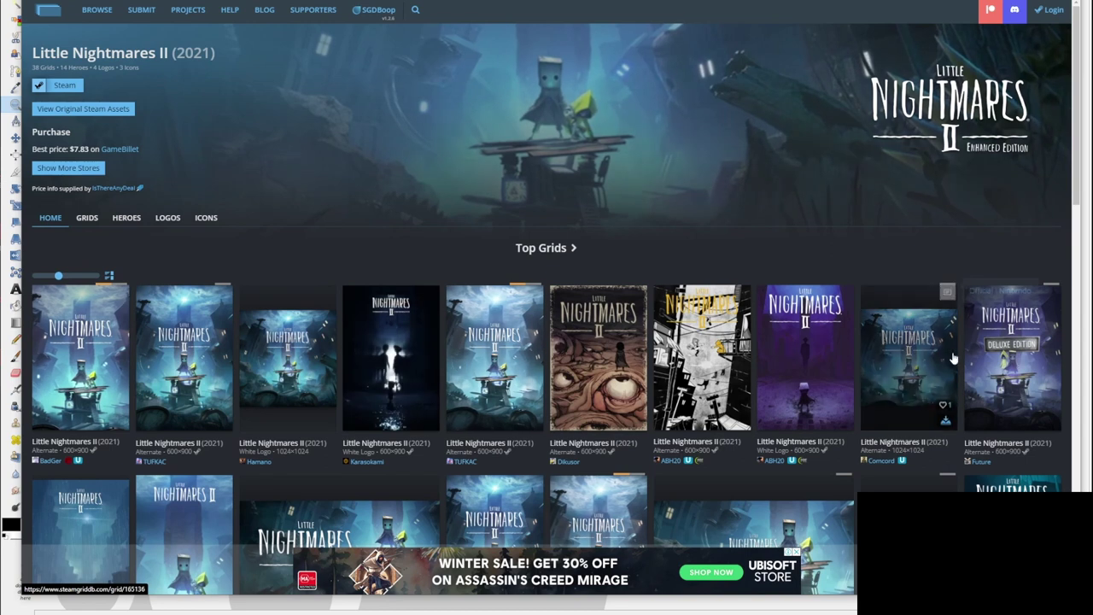
{"action": "scroll", "coordinate": [408, 342], "scroll_direction": "down", "scroll_amount": 3}
{"action": "scroll", "coordinate": [323, 251], "scroll_direction": "down", "scroll_amount": 9}
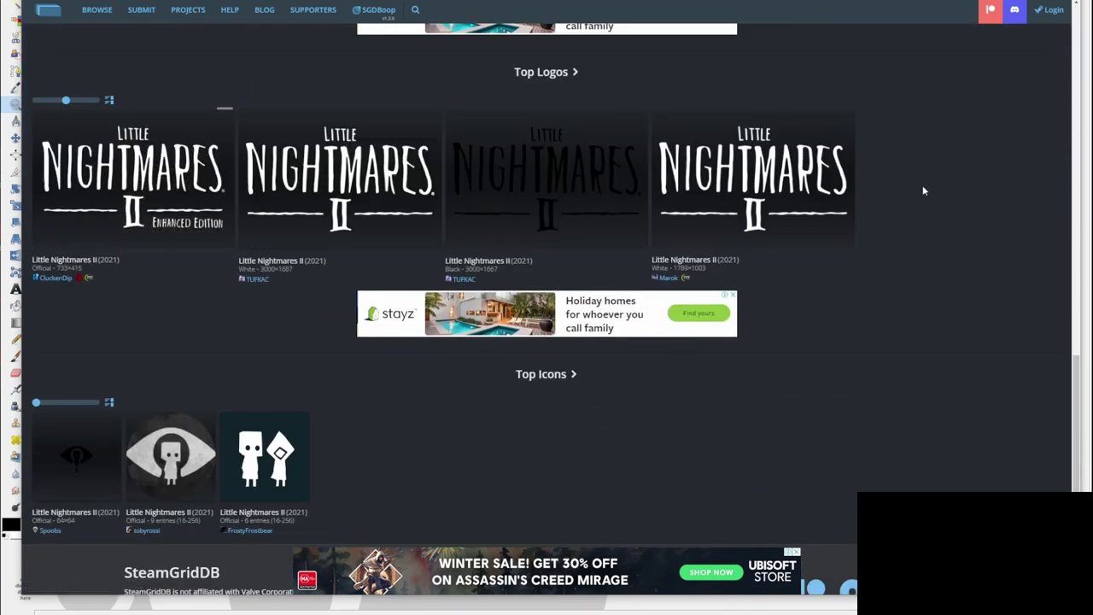
{"action": "scroll", "coordinate": [342, 402], "scroll_direction": "down", "scroll_amount": 2}
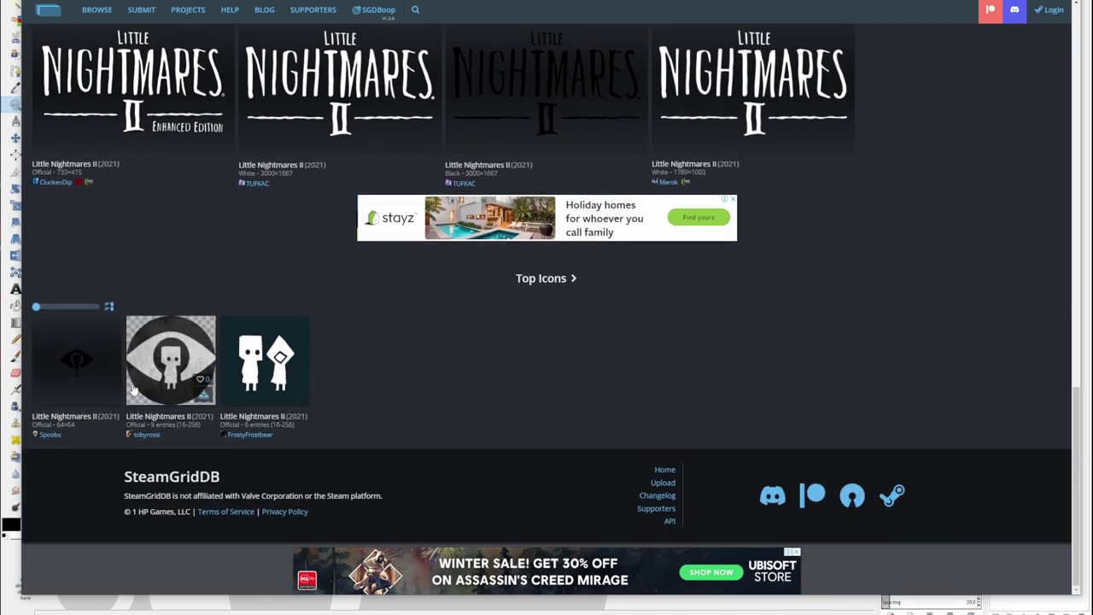
{"action": "scroll", "coordinate": [793, 345], "scroll_direction": "up", "scroll_amount": 8}
{"action": "scroll", "coordinate": [795, 282], "scroll_direction": "down", "scroll_amount": 3}
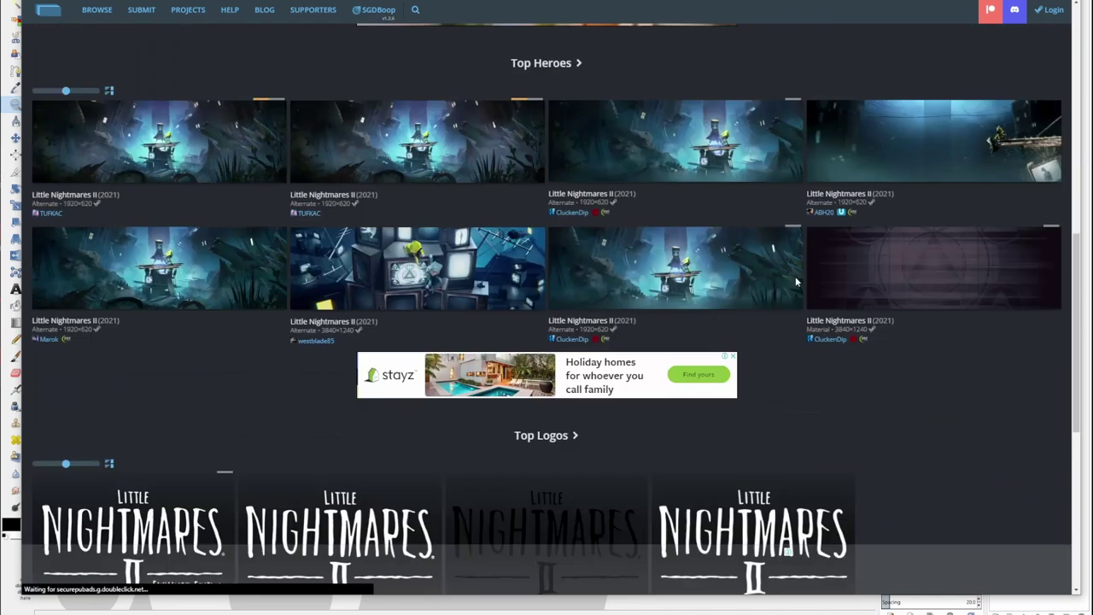
{"action": "scroll", "coordinate": [795, 279], "scroll_direction": "down", "scroll_amount": 1}
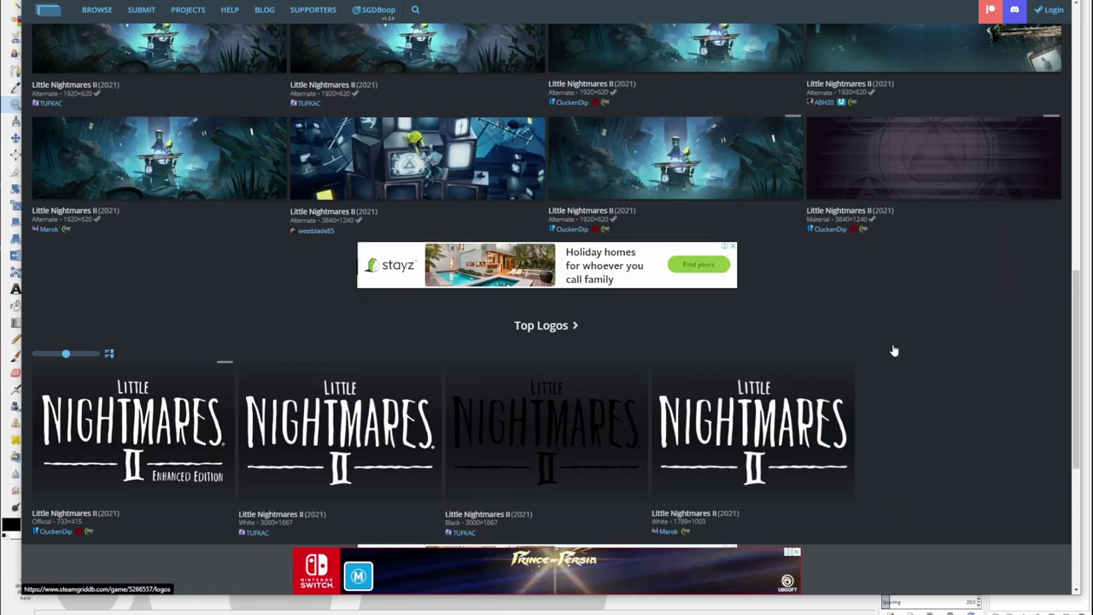
{"action": "scroll", "coordinate": [879, 324], "scroll_direction": "up", "scroll_amount": 1}
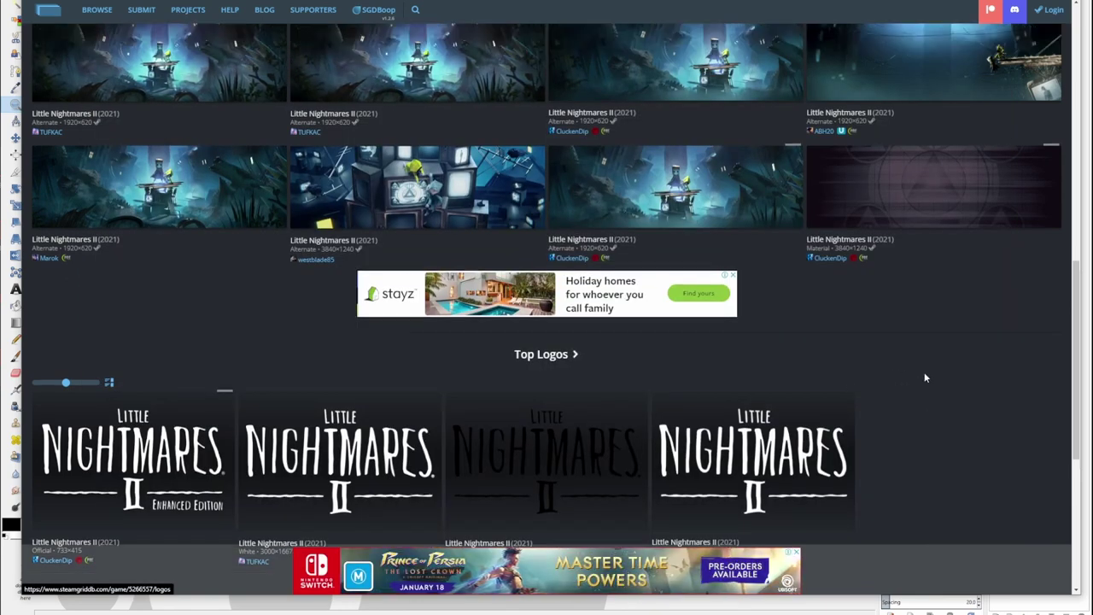
{"action": "scroll", "coordinate": [923, 378], "scroll_direction": "down", "scroll_amount": 4}
{"action": "scroll", "coordinate": [332, 390], "scroll_direction": "up", "scroll_amount": 4}
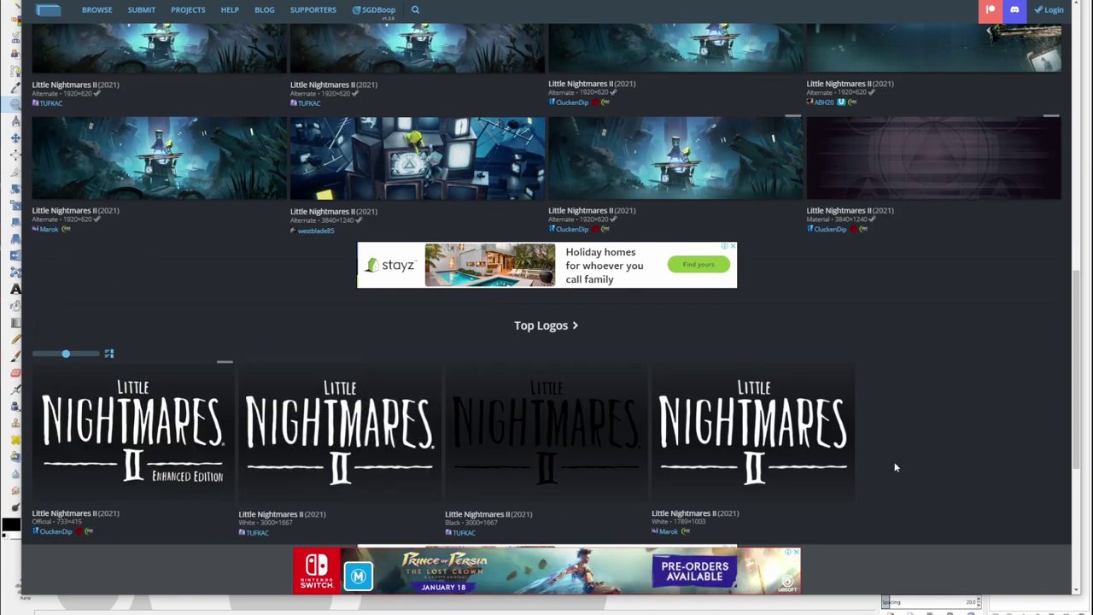
{"action": "scroll", "coordinate": [889, 444], "scroll_direction": "down", "scroll_amount": 4}
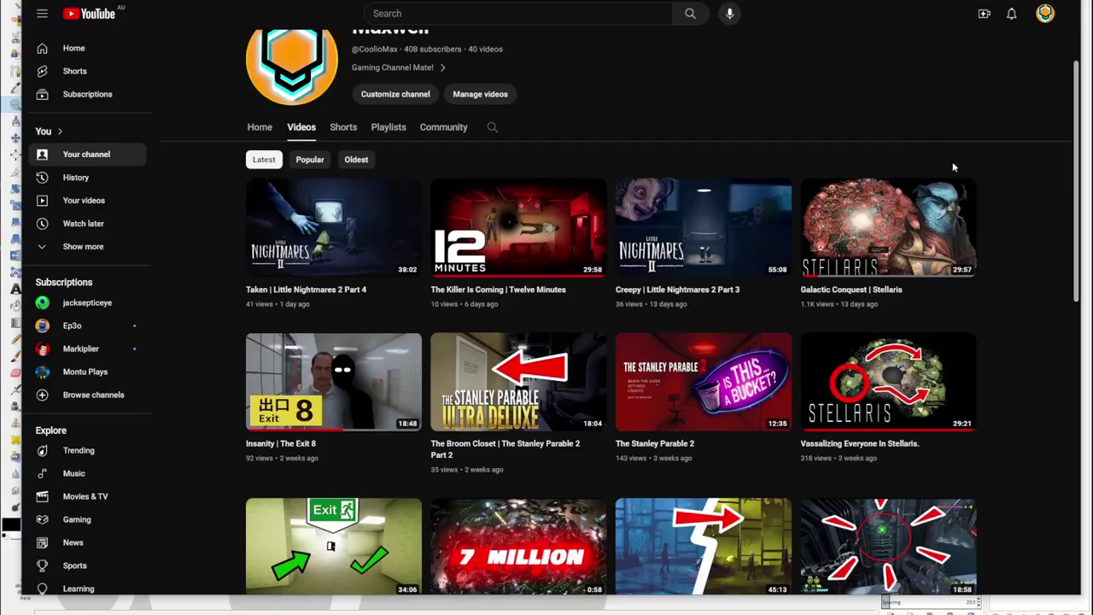
Review the channel's video thumbnails on YouTube again and open the video "The Most Heavenly Game | Minecraft".
{"action": "scroll", "coordinate": [955, 167], "scroll_direction": "down", "scroll_amount": 8}
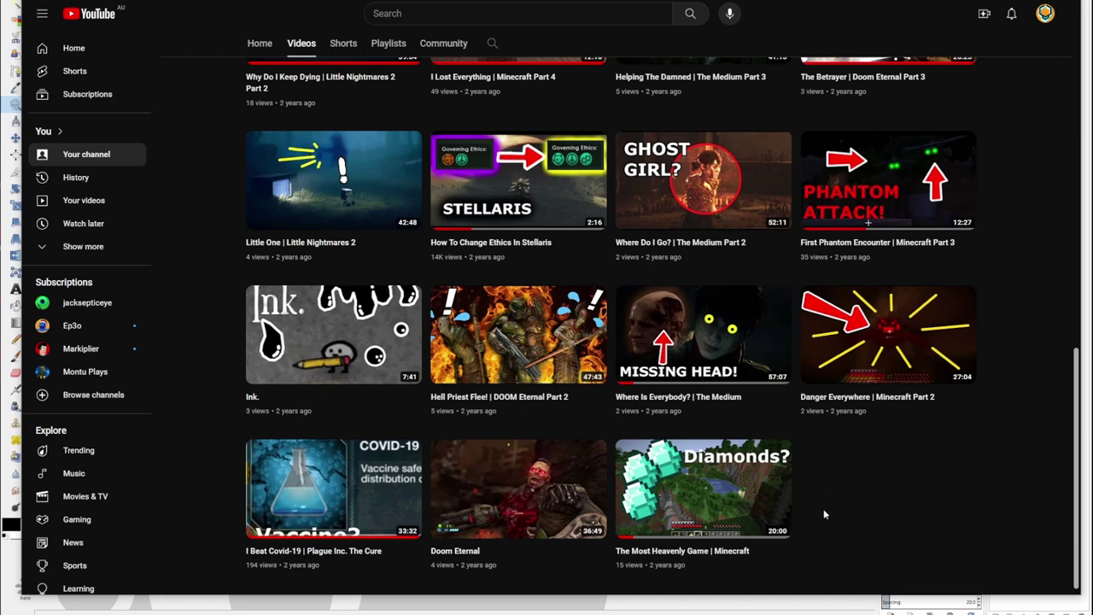
{"action": "scroll", "coordinate": [839, 514], "scroll_direction": "up", "scroll_amount": 10}
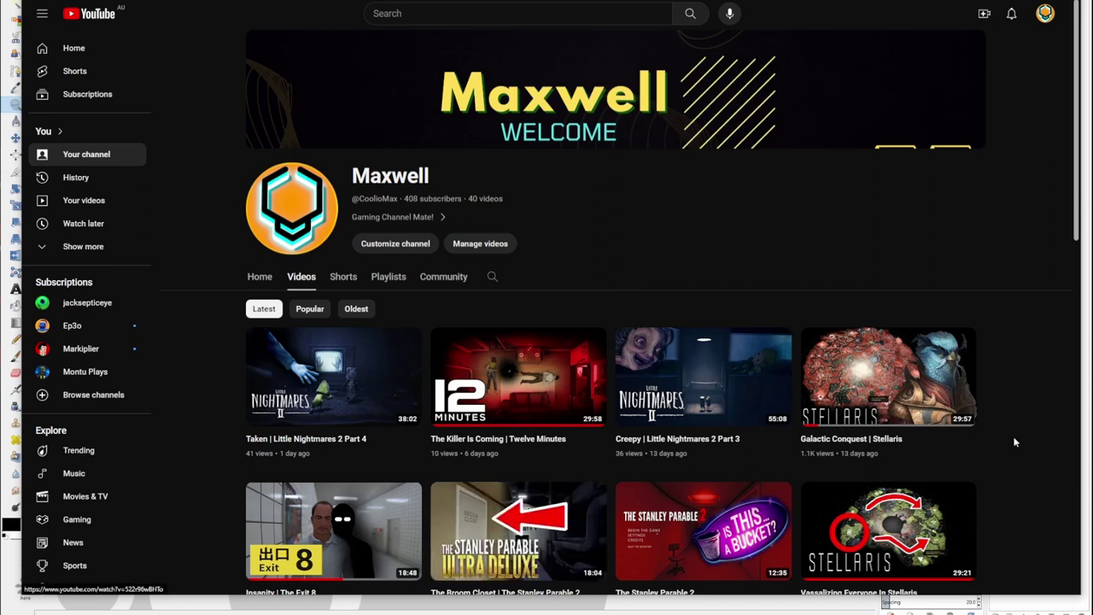
{"action": "scroll", "coordinate": [1015, 441], "scroll_direction": "down", "scroll_amount": 4}
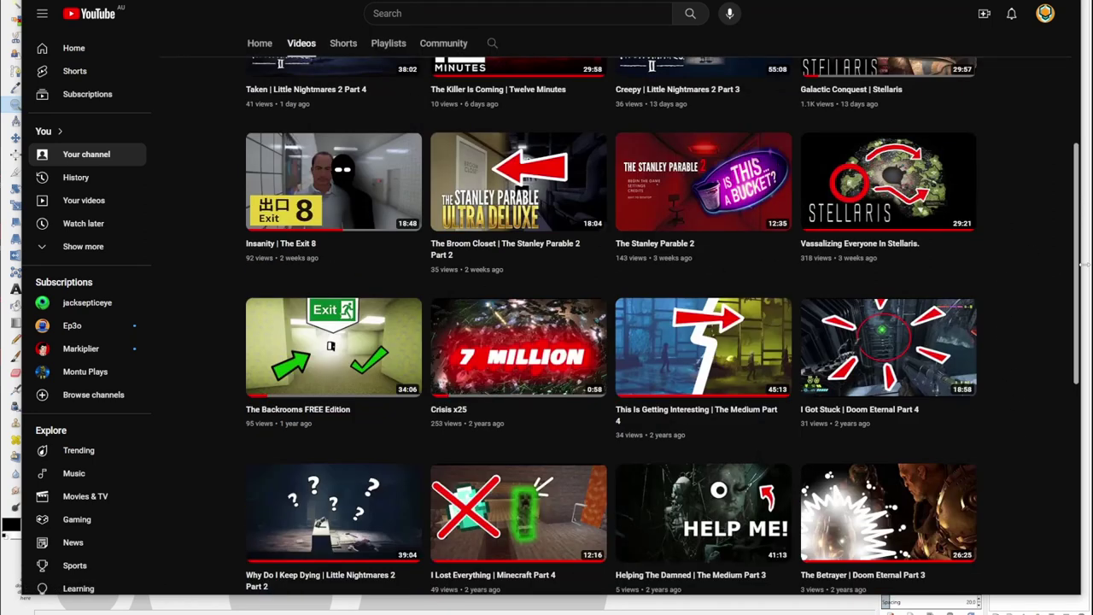
{"action": "left_click_drag", "start_coordinate": [1084, 269], "coordinate": [1084, 206]}
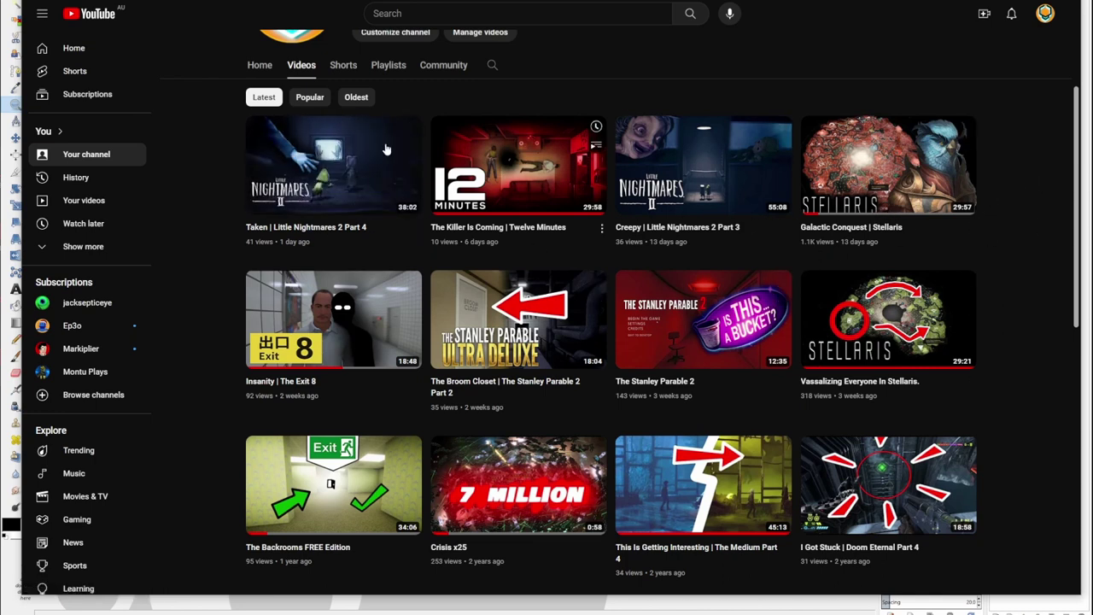
{"action": "scroll", "coordinate": [973, 227], "scroll_direction": "down", "scroll_amount": 9}
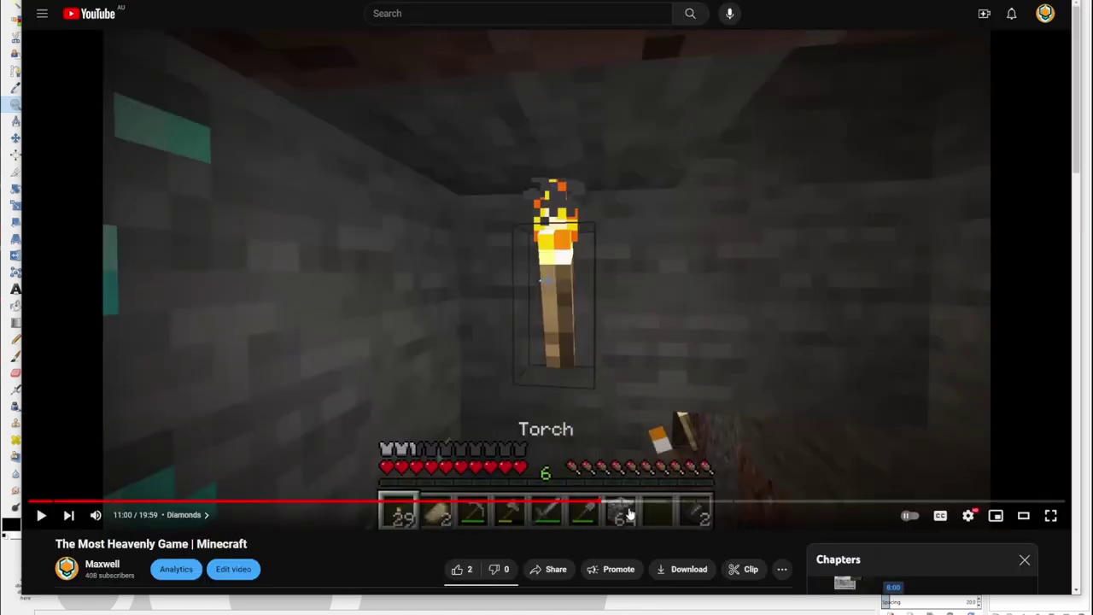
Look through different moments of the Minecraft video for a scene suitable as a thumbnail background.
{"action": "left_click_drag", "start_coordinate": [630, 506], "coordinate": [162, 504]}
{"action": "left_click", "coordinate": [119, 502]}
{"action": "left_click", "coordinate": [103, 502]}
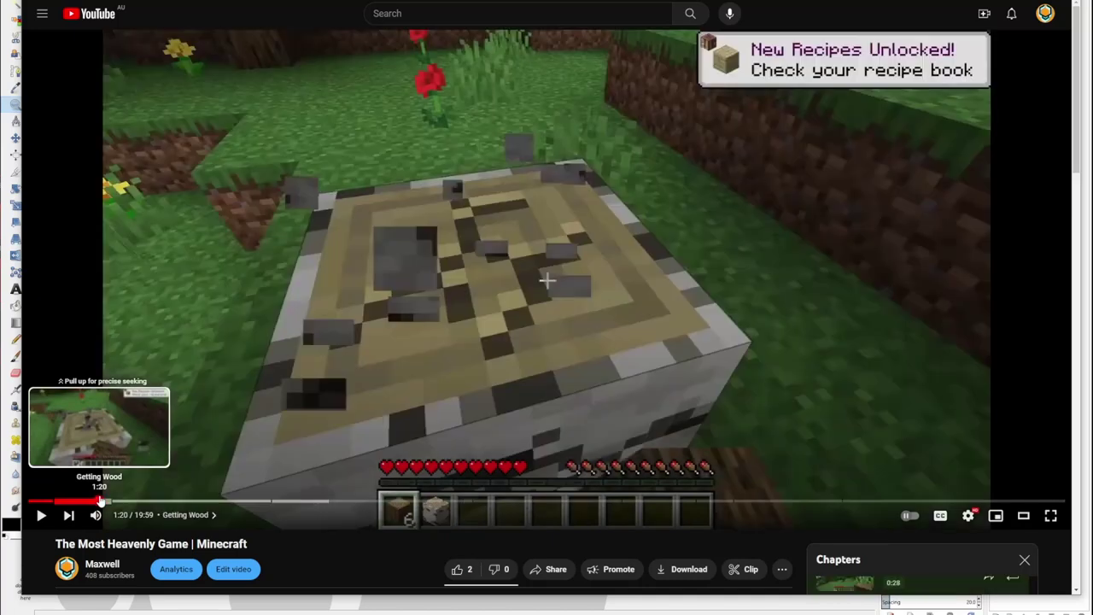
{"action": "left_click", "coordinate": [79, 502]}
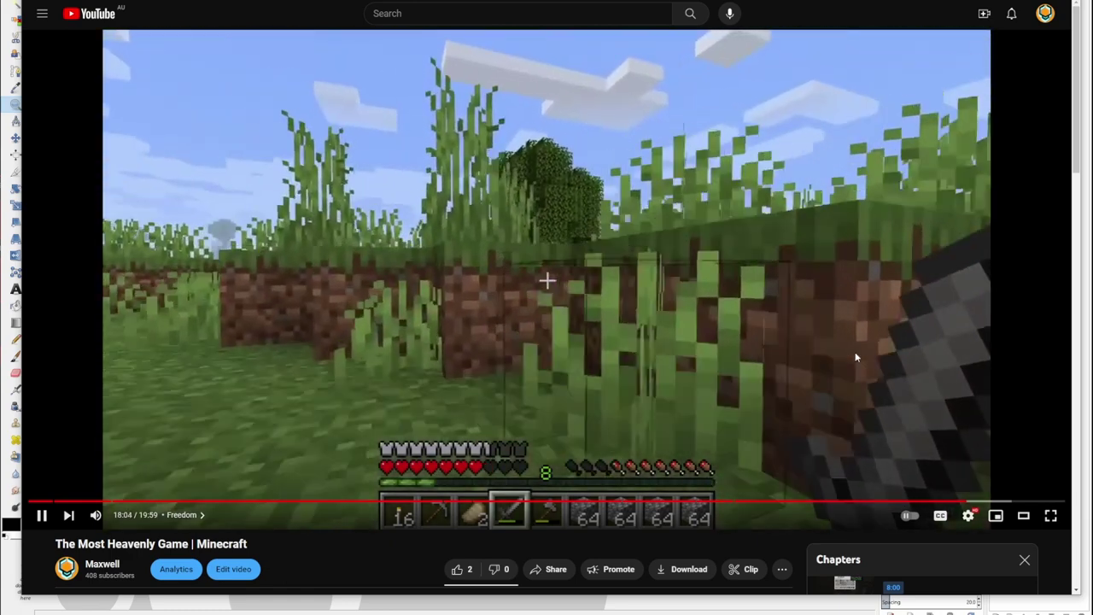
{"action": "left_click", "coordinate": [809, 340]}
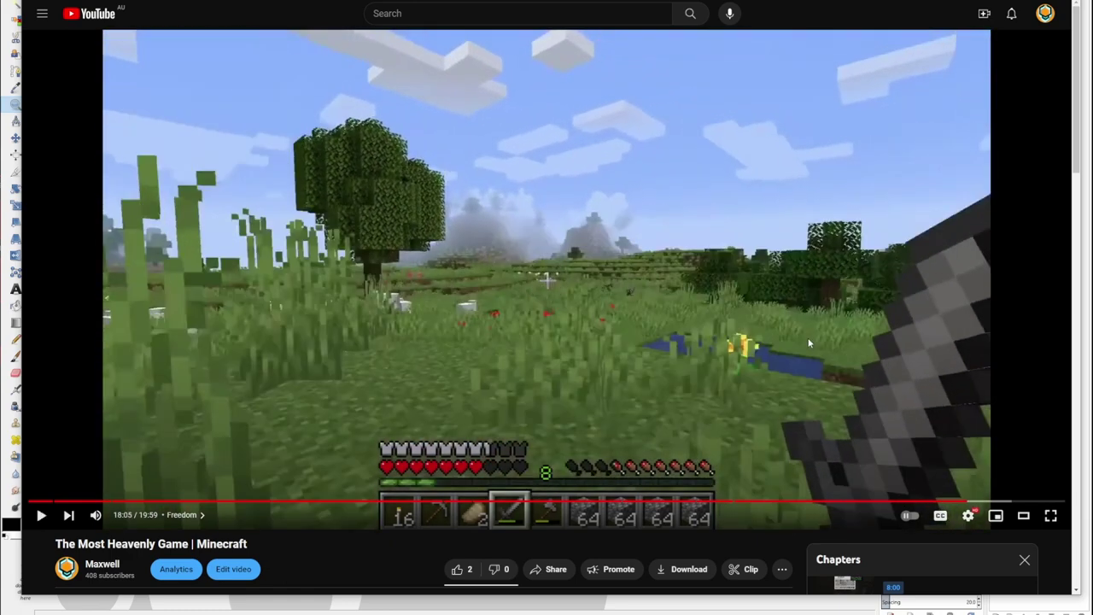
{"action": "left_click", "coordinate": [809, 341]}
{"action": "left_click", "coordinate": [808, 342]}
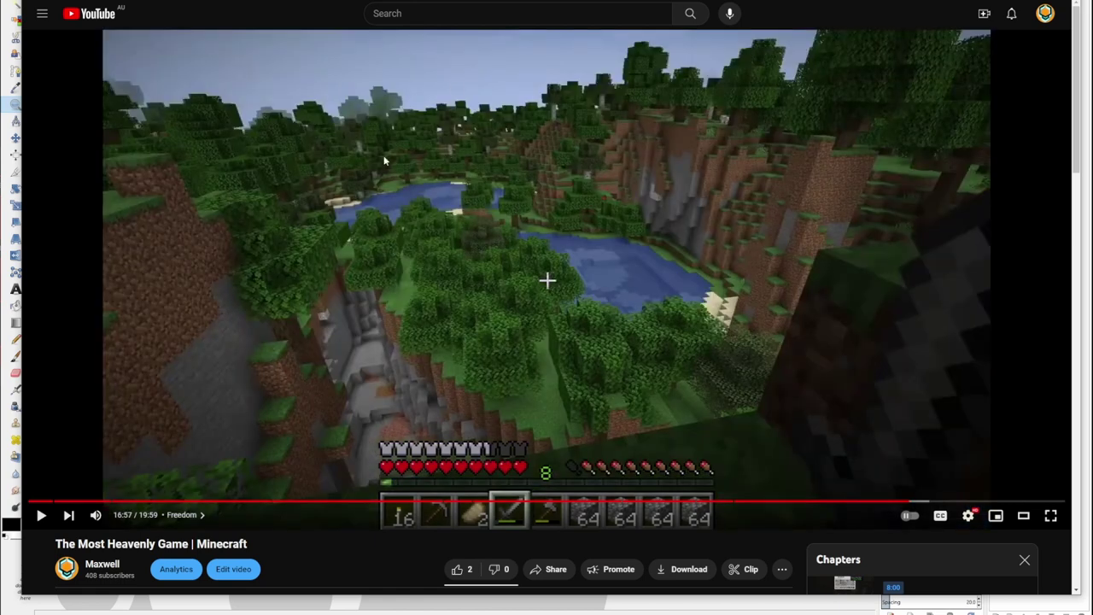
{"action": "key", "text": "alt+Left"}
{"action": "left_click", "coordinate": [83, 502]}
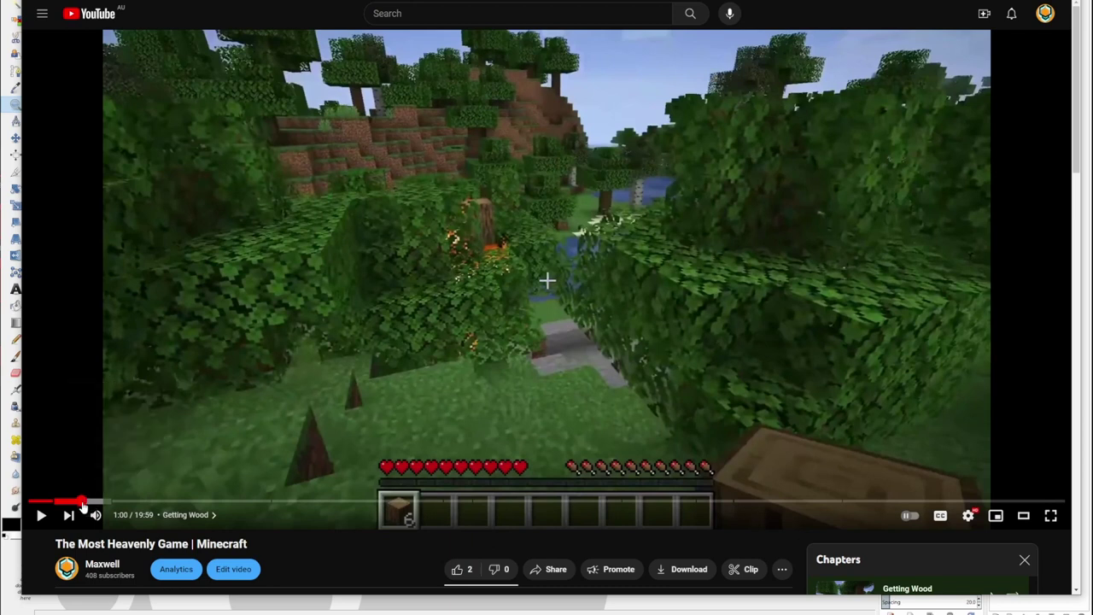
{"action": "left_click", "coordinate": [154, 425]}
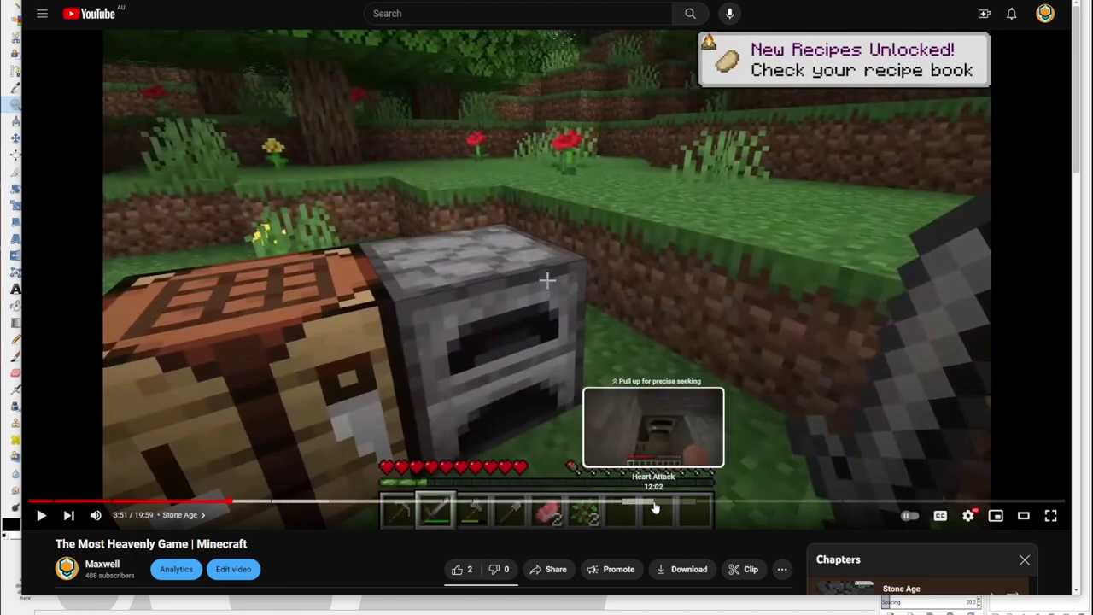
Go to 15:49 in the Minecraft video and capture a screen snip of the gameplay frame.
{"action": "left_click", "coordinate": [849, 502]}
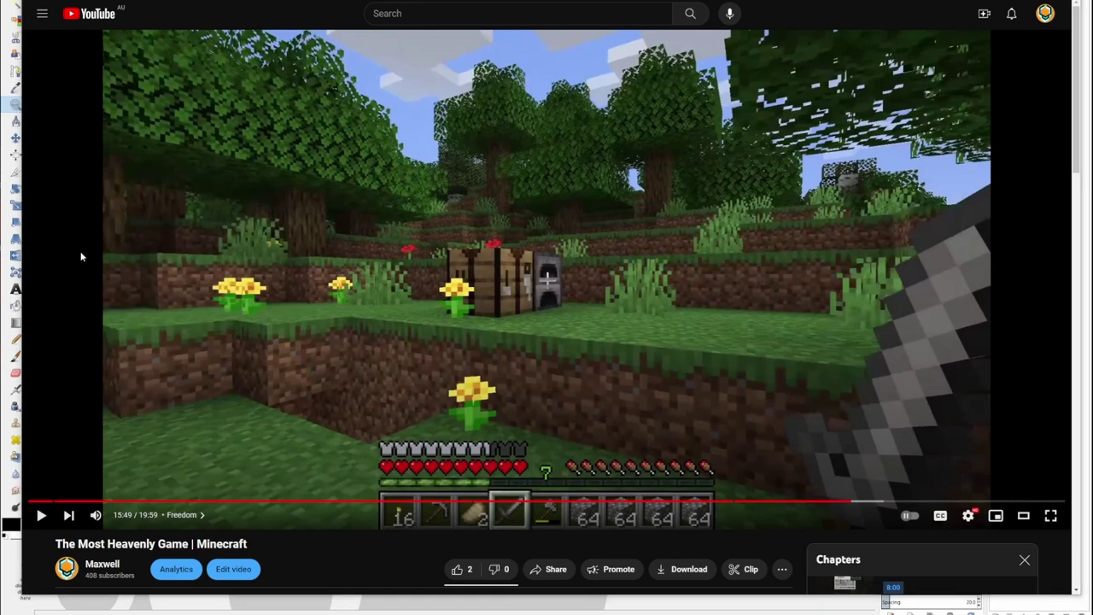
{"action": "key", "text": "super+shift+s"}
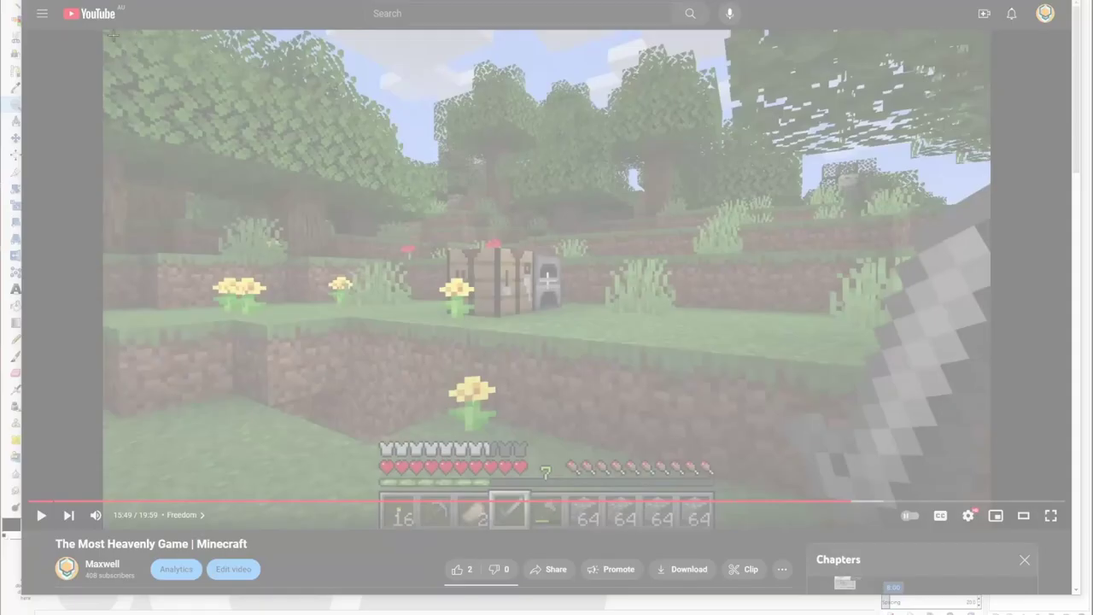
{"action": "left_click_drag", "start_coordinate": [116, 32], "coordinate": [851, 423]}
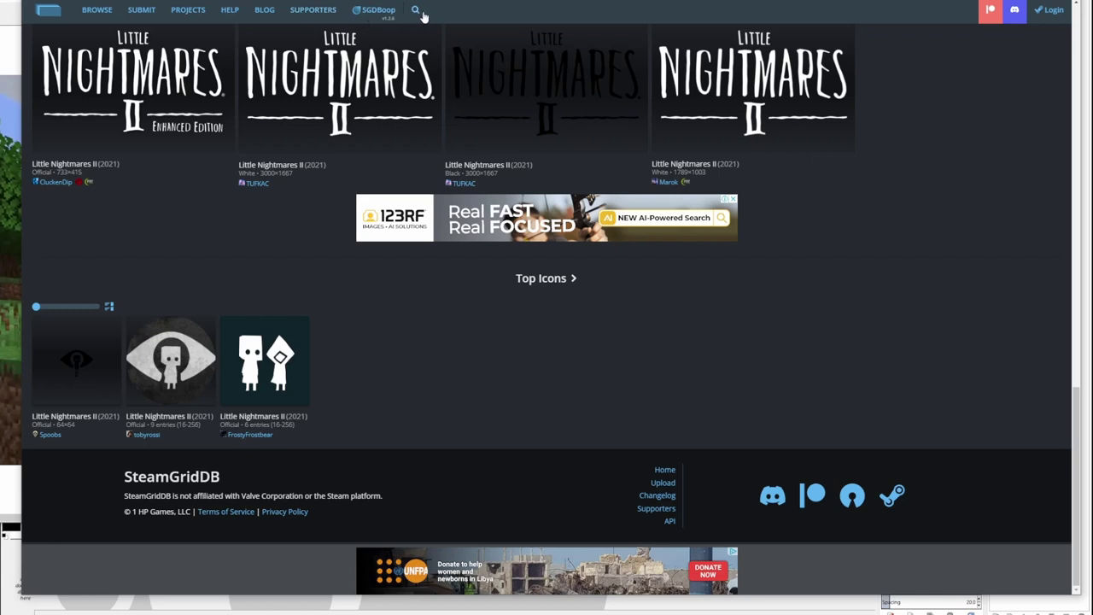
Search SteamGridDB for "minecraft" and bring up the matching logos.
{"action": "left_click", "coordinate": [415, 11]}
{"action": "mouse_move", "coordinate": [269, 96]}
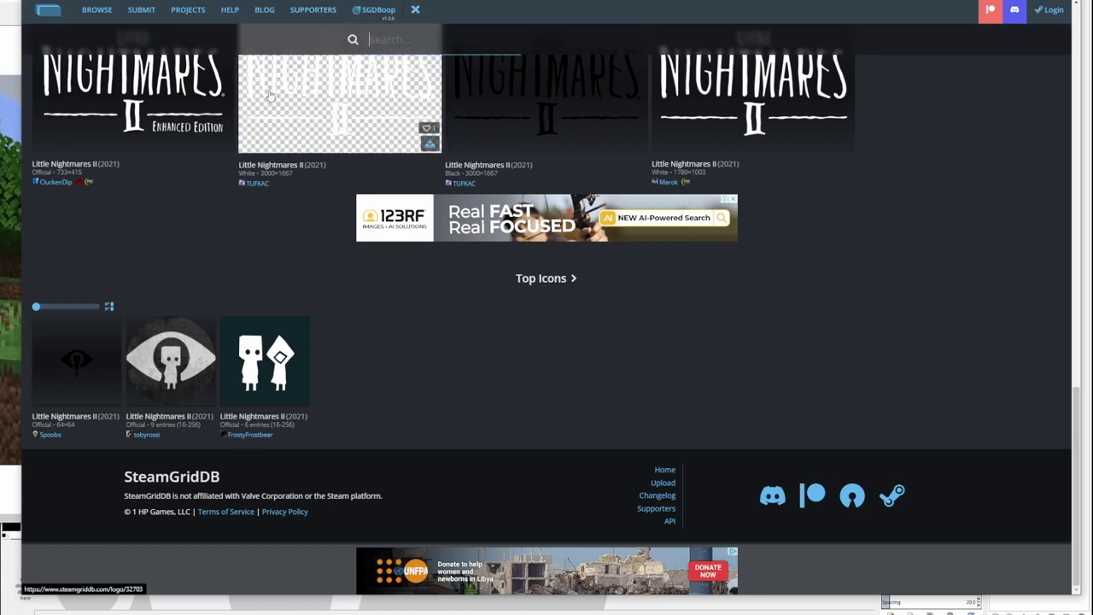
{"action": "type", "text": "mine"}
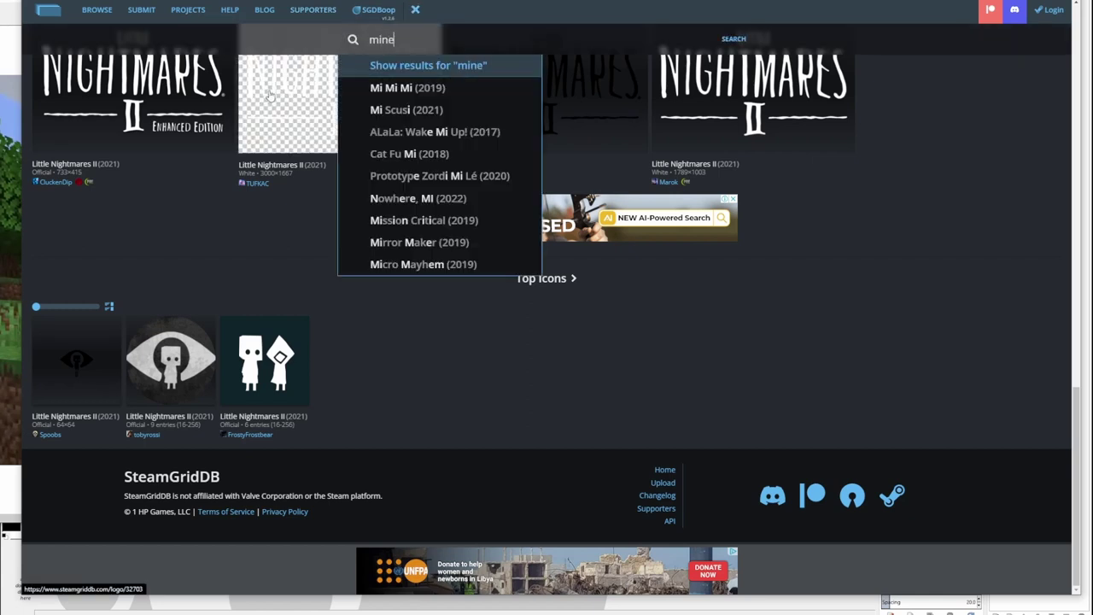
{"action": "type", "text": "cradf"}
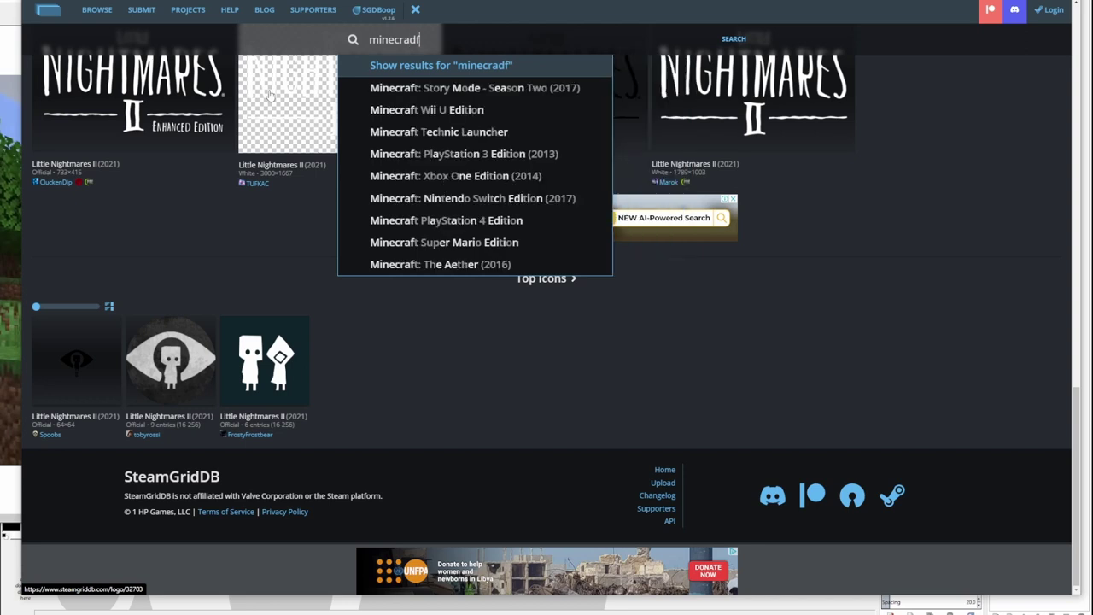
{"action": "key", "text": "BackSpace"}
{"action": "key", "text": "BackSpace"}
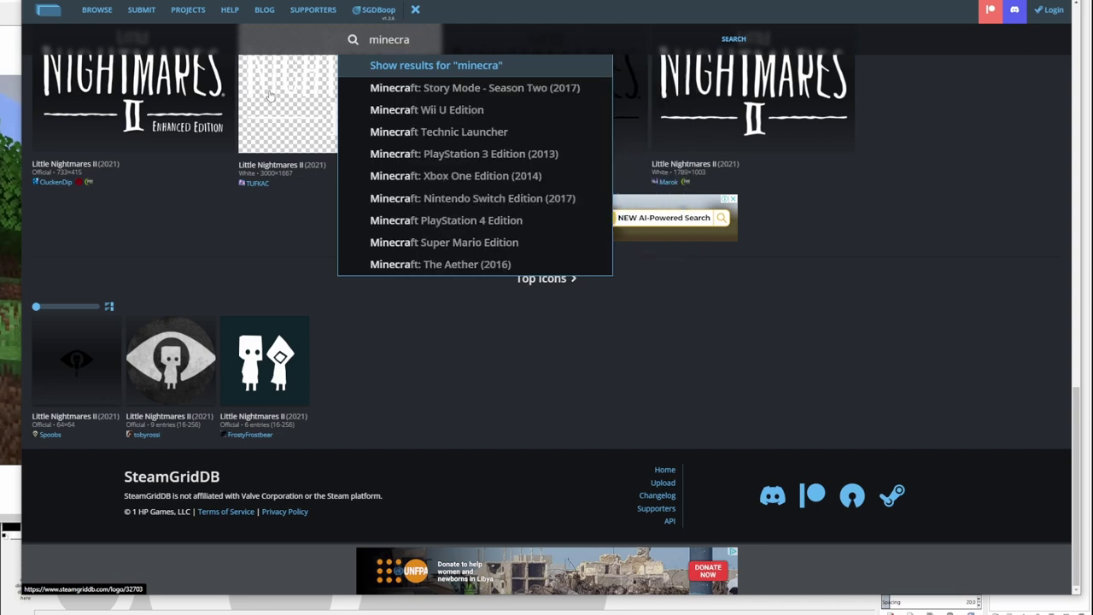
{"action": "type", "text": "ft"}
{"action": "key", "text": "Return"}
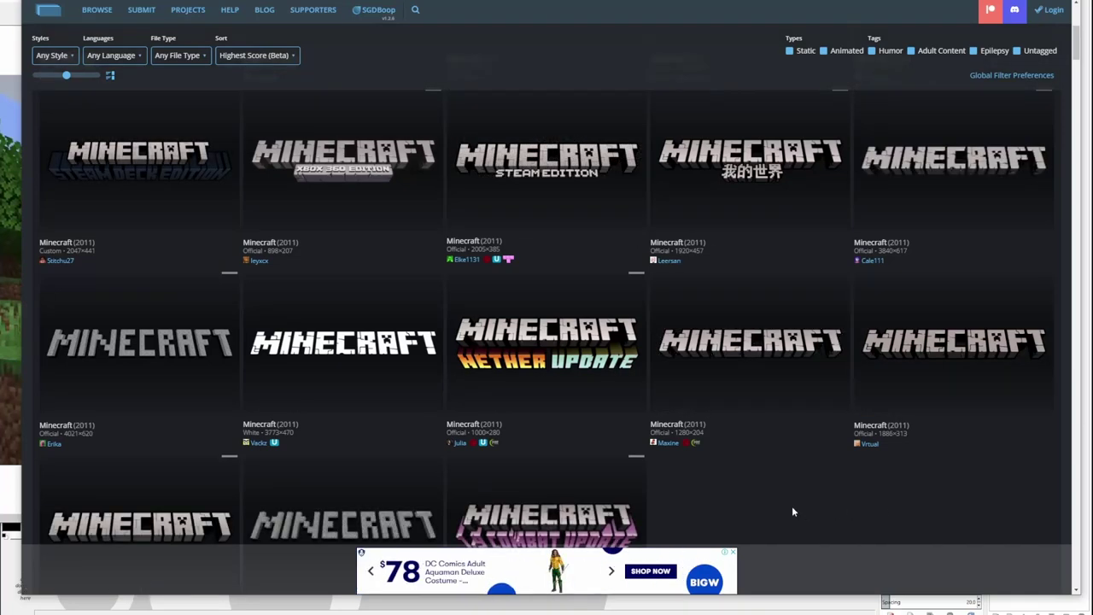
Download the official 2880×488 PNG logo listed under Minecraft (2011).
{"action": "scroll", "coordinate": [793, 512], "scroll_direction": "down", "scroll_amount": 4}
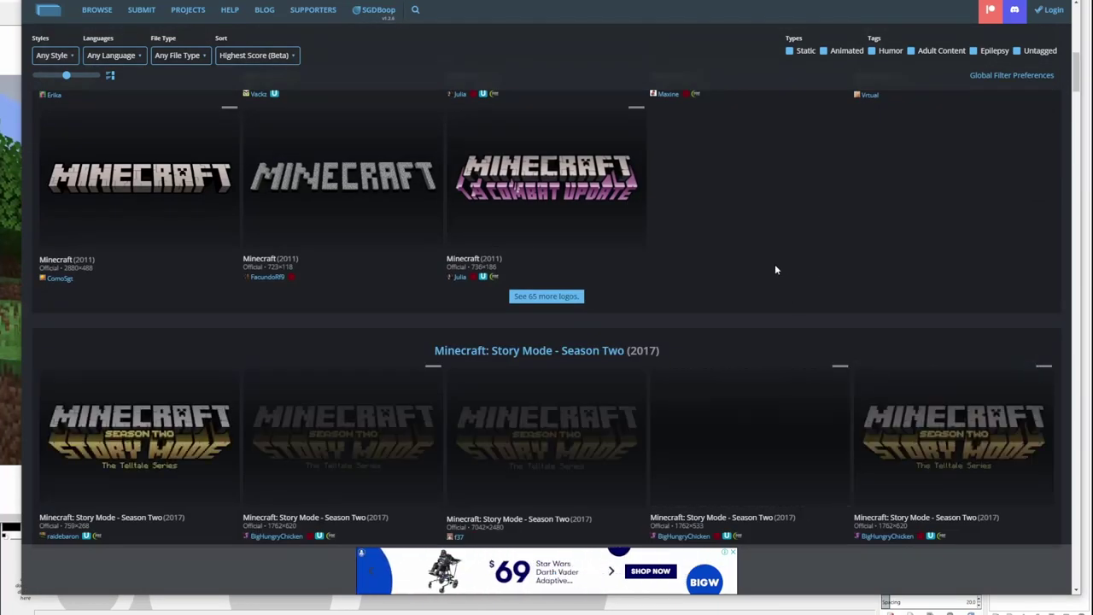
{"action": "left_click", "coordinate": [146, 181]}
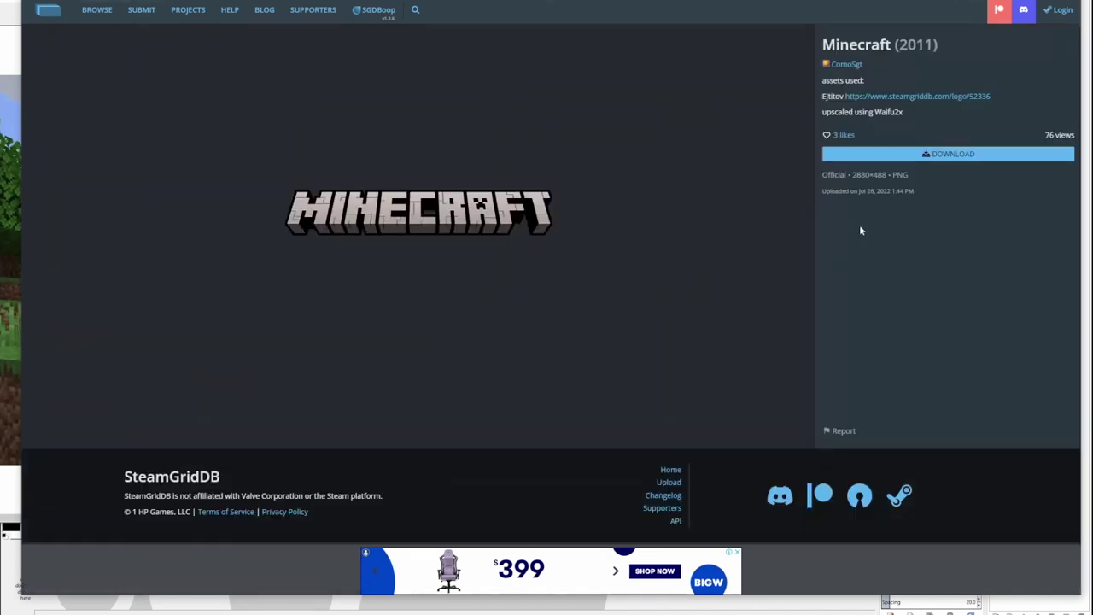
{"action": "left_click", "coordinate": [935, 160]}
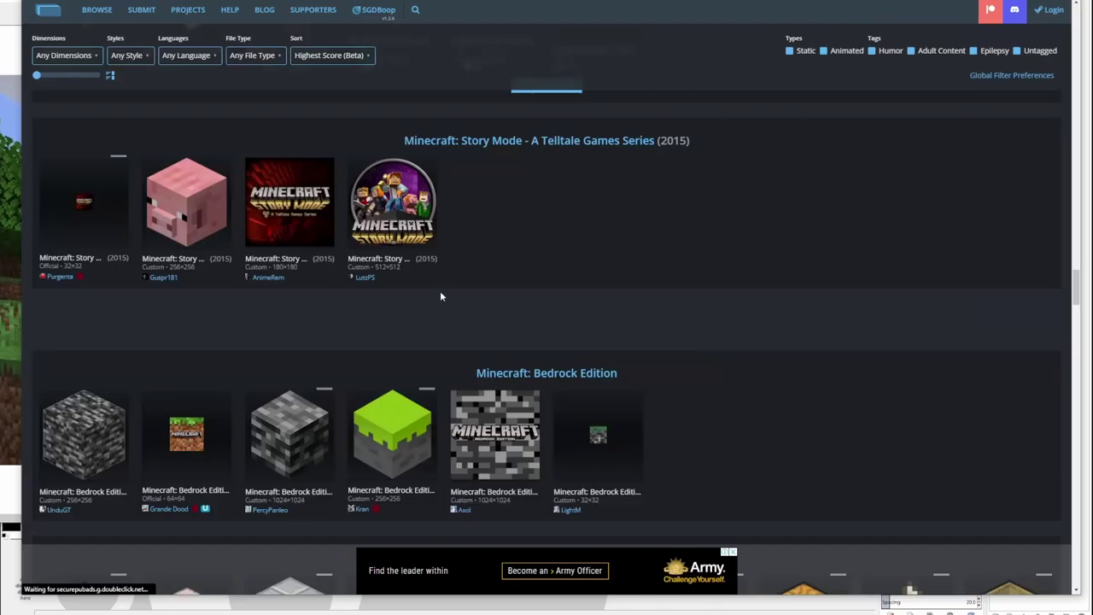
Inspect the 256×256 pig head icon from Minecraft: Story Mode and look through the other Minecraft icons.
{"action": "left_click", "coordinate": [190, 211]}
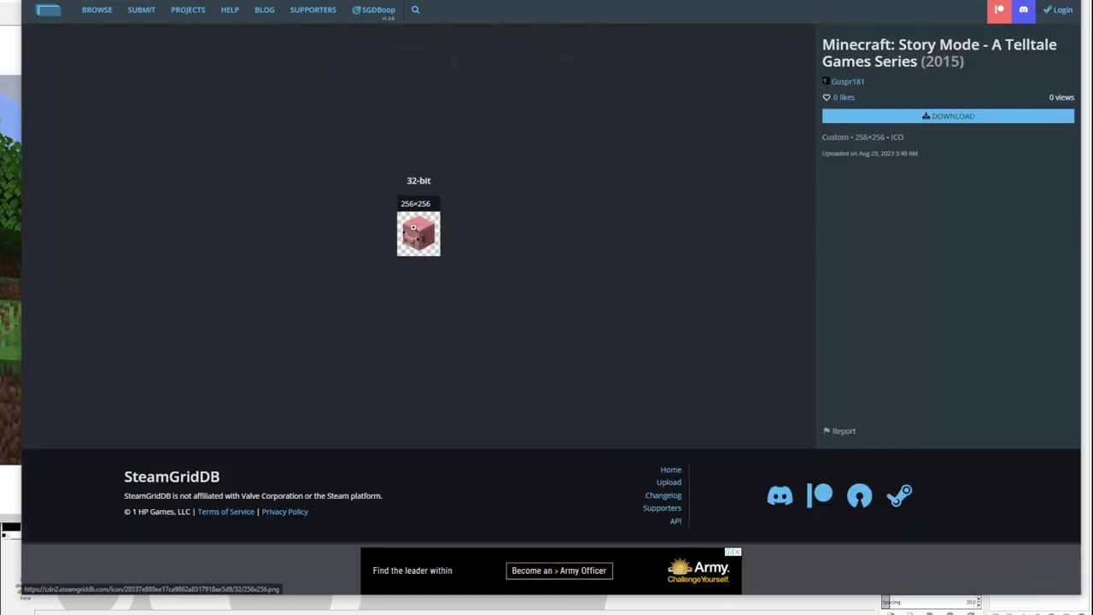
{"action": "left_click_drag", "start_coordinate": [420, 233], "coordinate": [298, 218]}
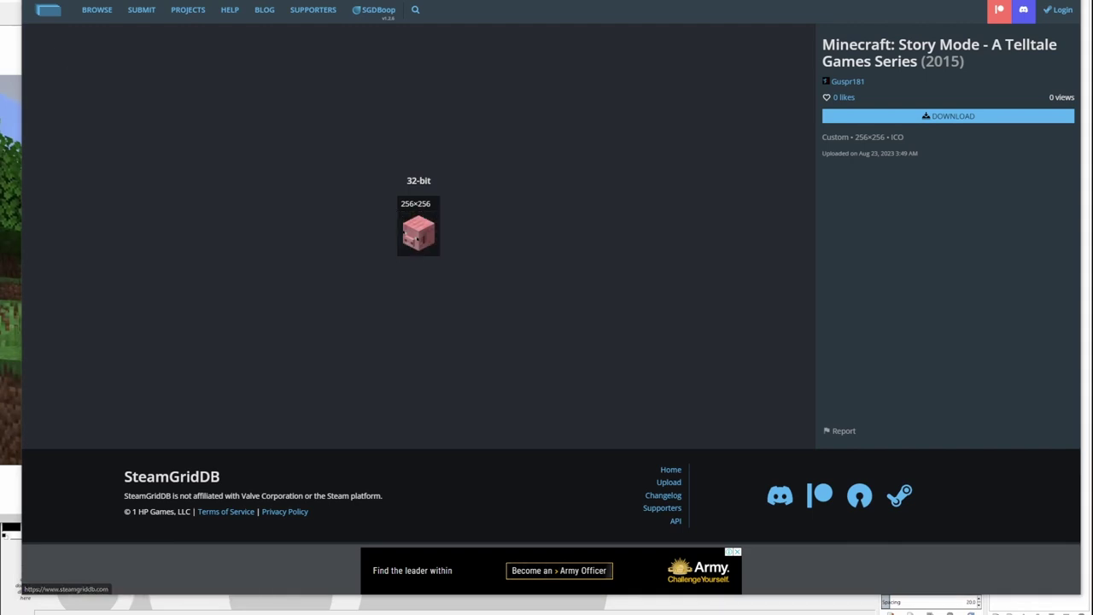
{"action": "key", "text": "alt+Left"}
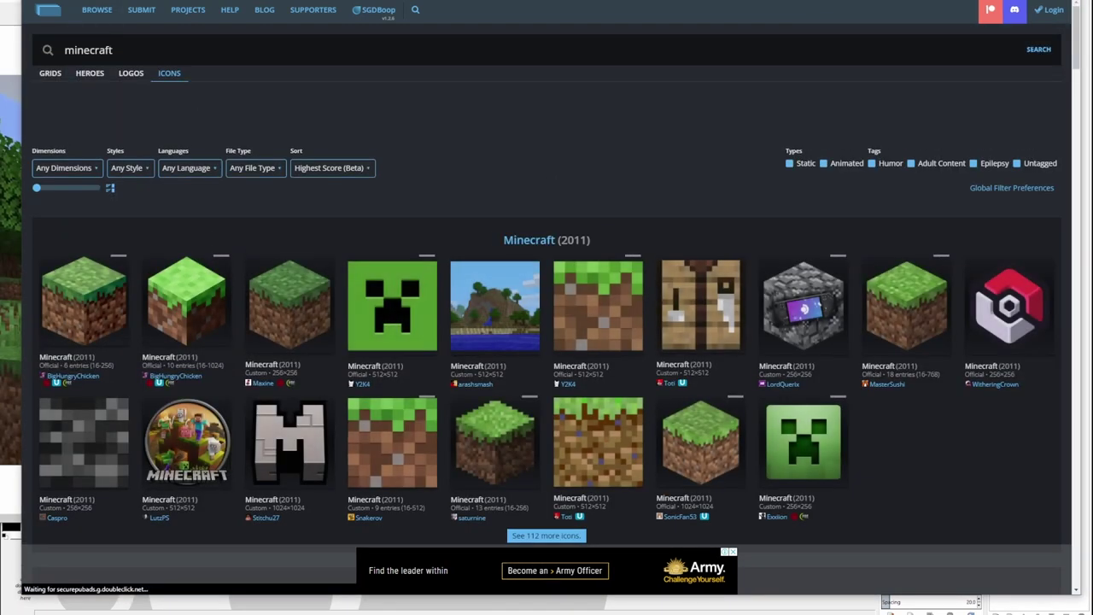
{"action": "scroll", "coordinate": [472, 371], "scroll_direction": "down", "scroll_amount": 10}
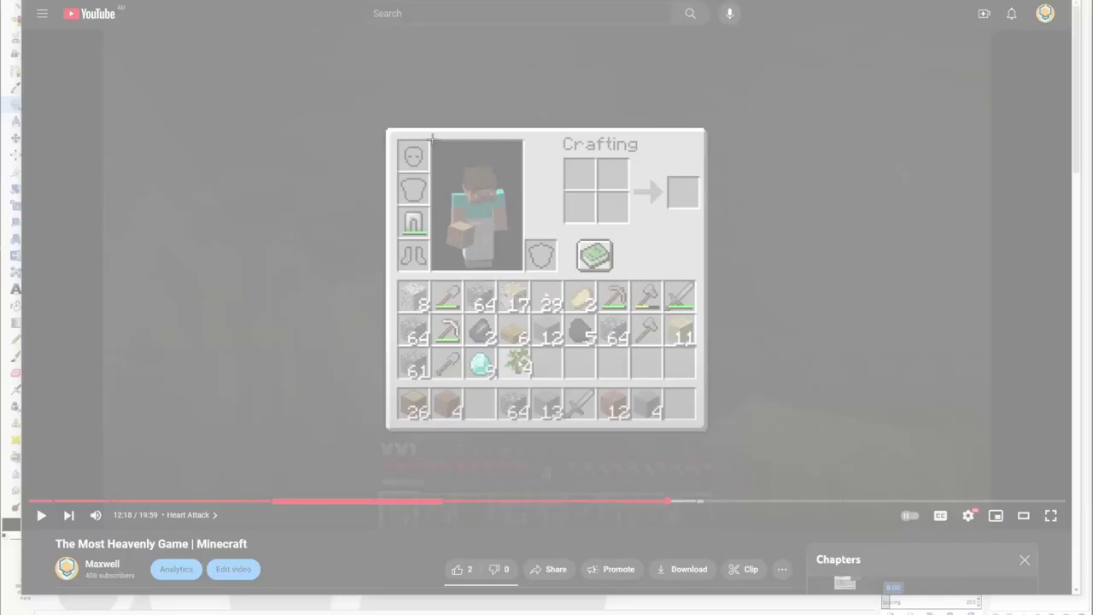
Capture a screen snip of the character preview in the inventory at 12:18 of the Minecraft video.
{"action": "left_click_drag", "start_coordinate": [433, 138], "coordinate": [523, 272]}
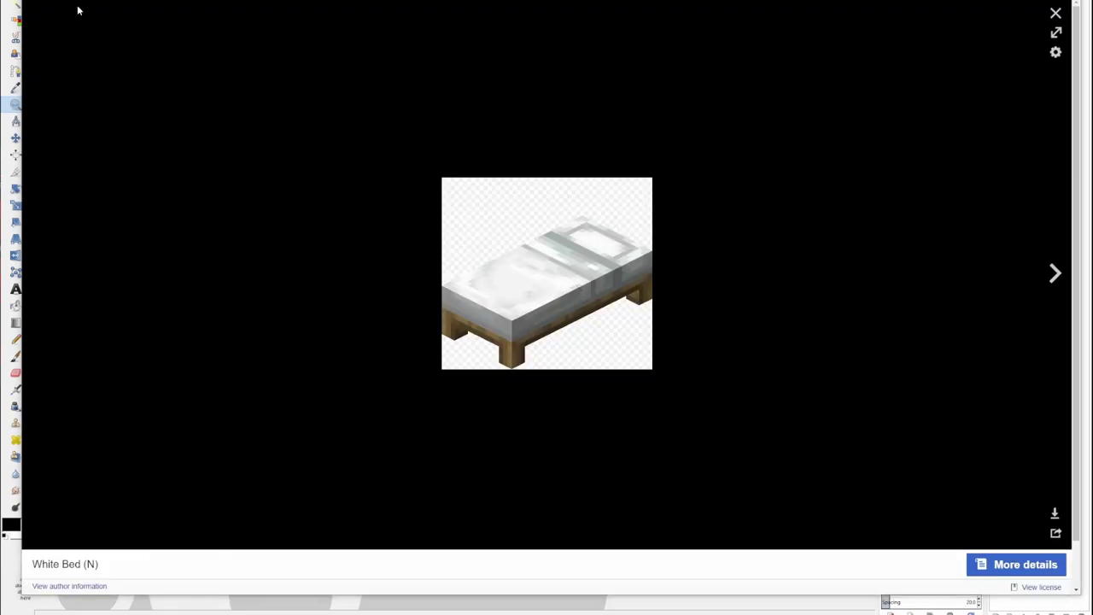
{"action": "left_click", "coordinate": [1016, 2]}
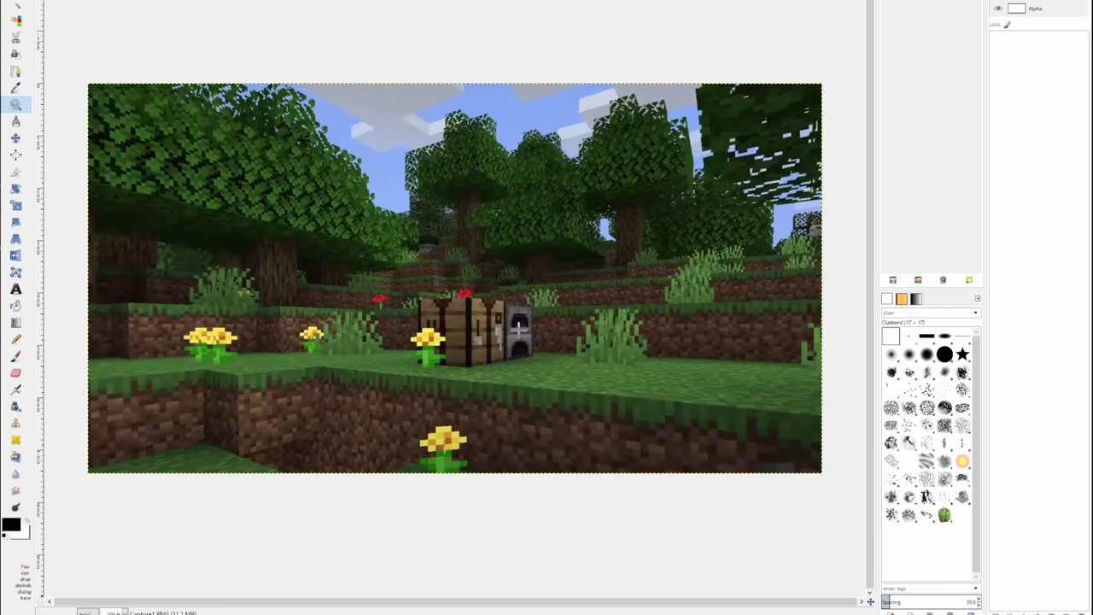
In GIMP, close the captured frame's image and create a new blank image of about 1280 × 720 pixels.
{"action": "key", "text": "ctrl+w"}
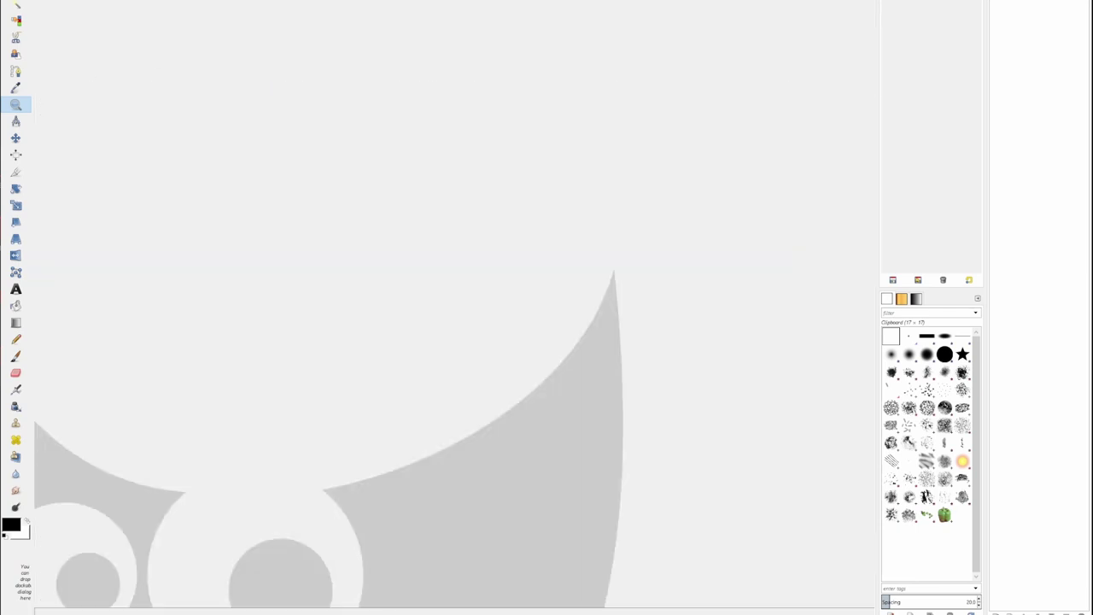
{"action": "key", "text": "alt+f"}
{"action": "key", "text": "ctrl+n"}
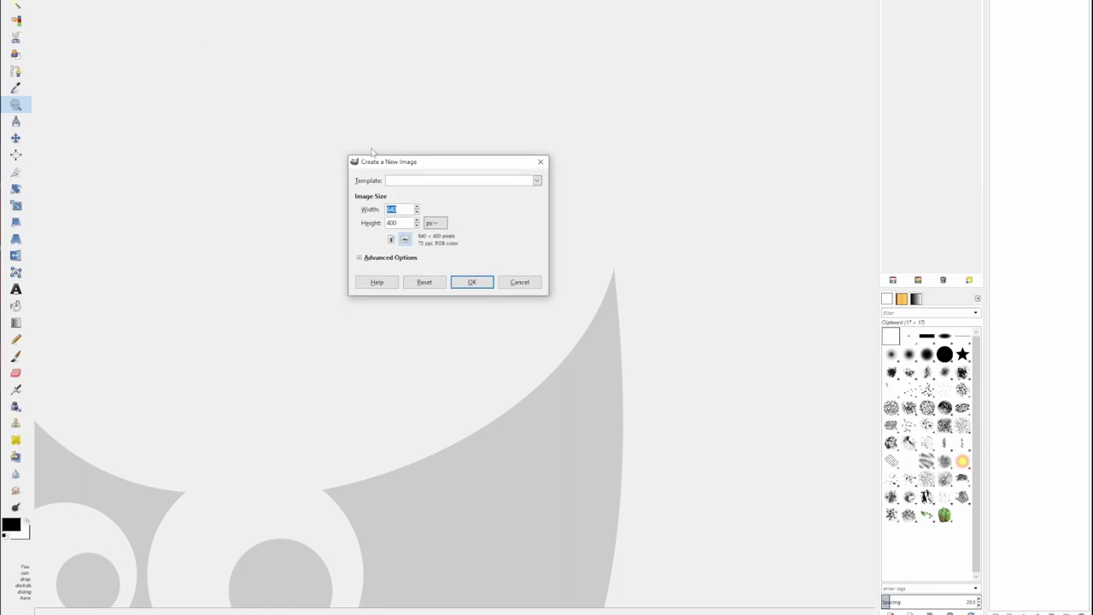
{"action": "type", "text": "64"}
{"action": "type", "text": "80"}
{"action": "key", "text": "Tab"}
{"action": "left_click", "coordinate": [480, 285]}
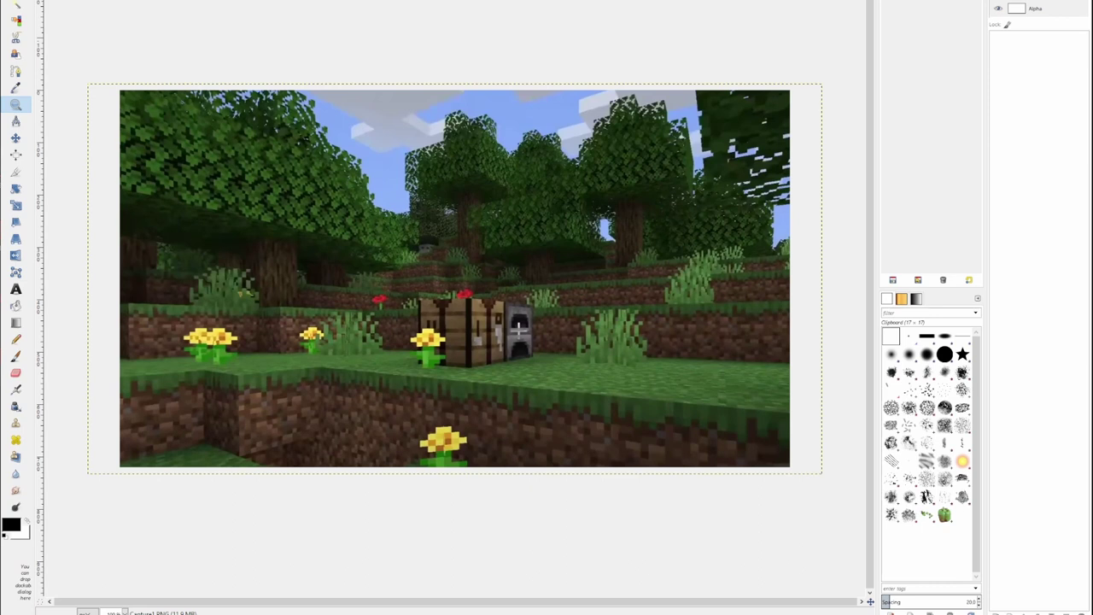
Scale the oversized Minecraft logo layer to about 1512 pixels wide and move it across the middle of the frame.
{"action": "left_click", "coordinate": [904, 1]}
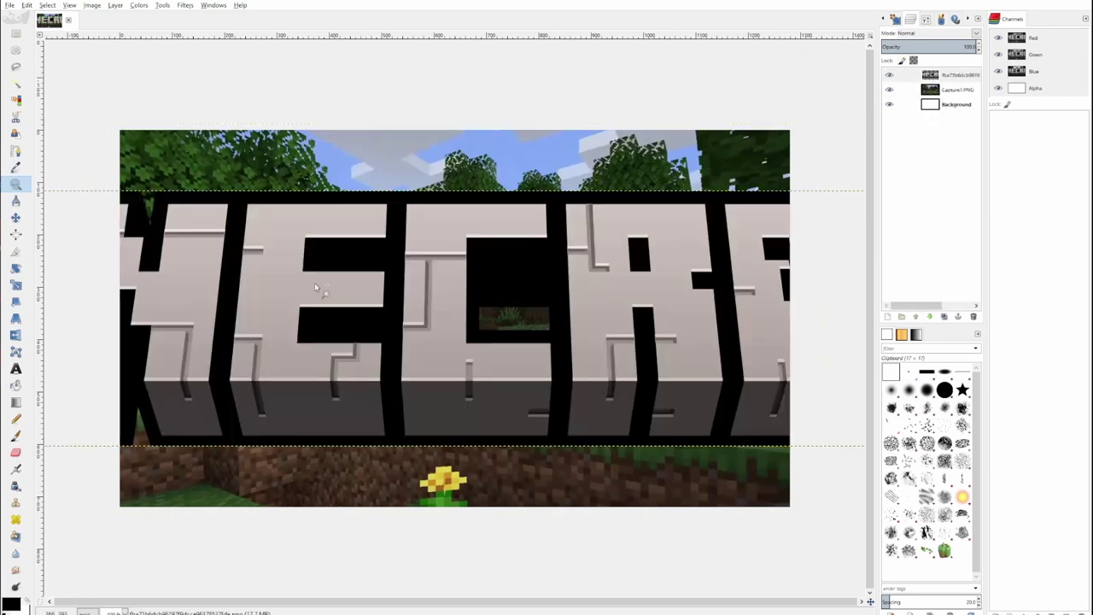
{"action": "left_click", "coordinate": [15, 284]}
{"action": "left_click", "coordinate": [106, 223]}
{"action": "left_click_drag", "start_coordinate": [106, 223], "coordinate": [417, 306]}
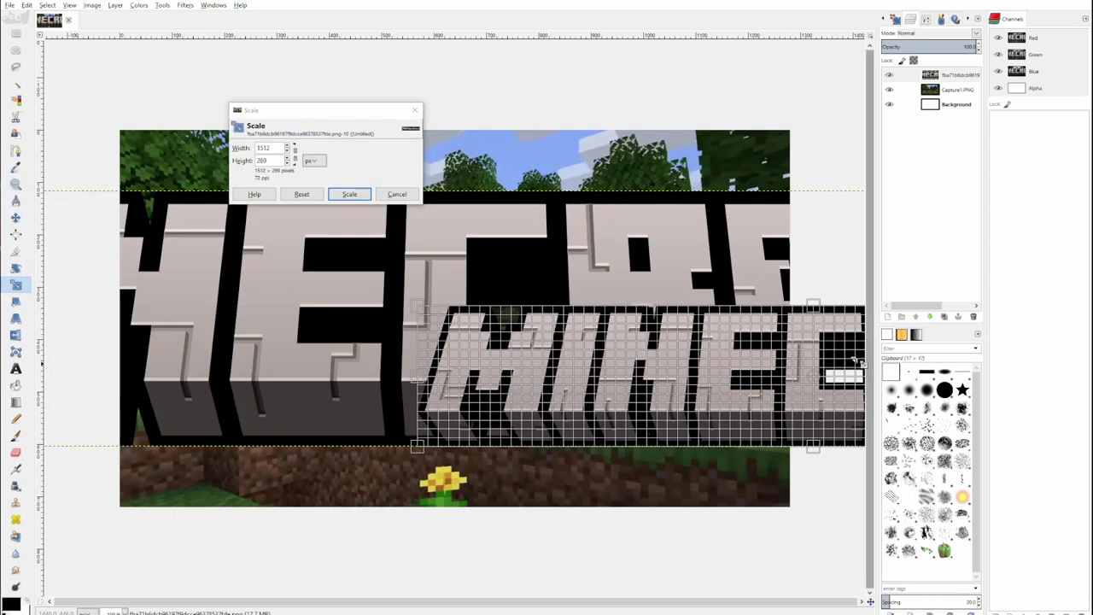
{"action": "left_click", "coordinate": [350, 194]}
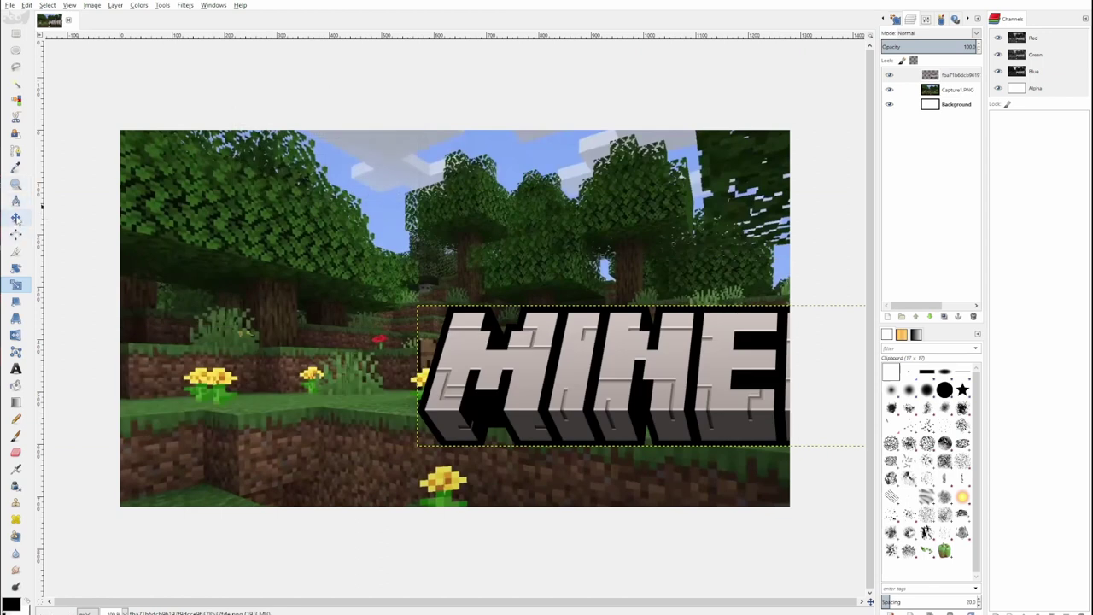
{"action": "left_click", "coordinate": [15, 217]}
{"action": "left_click_drag", "start_coordinate": [568, 345], "coordinate": [264, 309]}
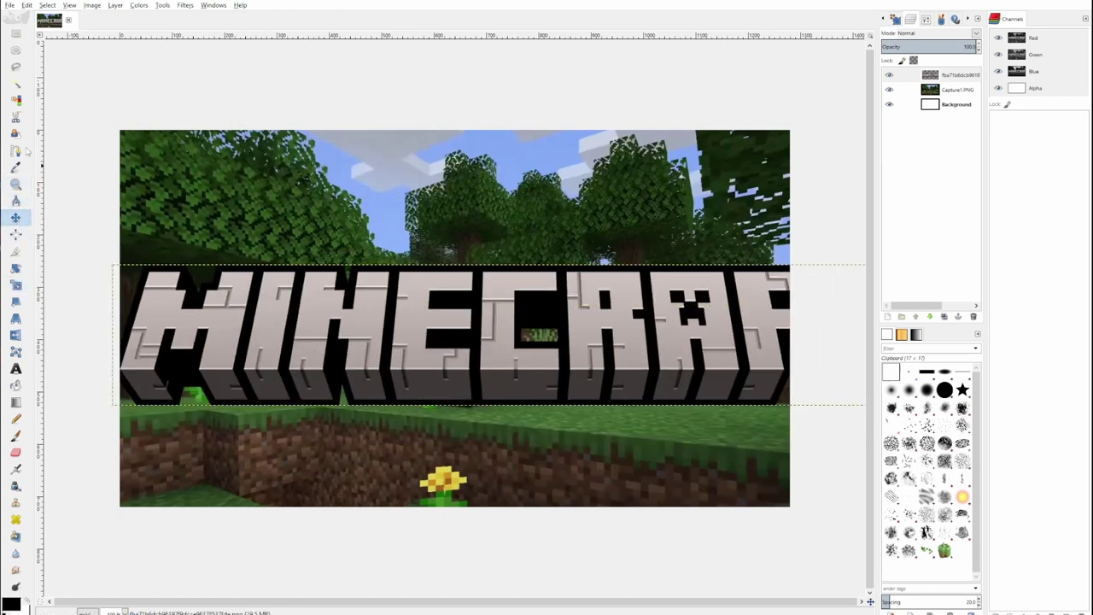
Scale the Minecraft logo layer to about 714 × 203 pixels and move it to the lower-left part of the frame.
{"action": "left_click", "coordinate": [16, 286]}
{"action": "left_click", "coordinate": [207, 327]}
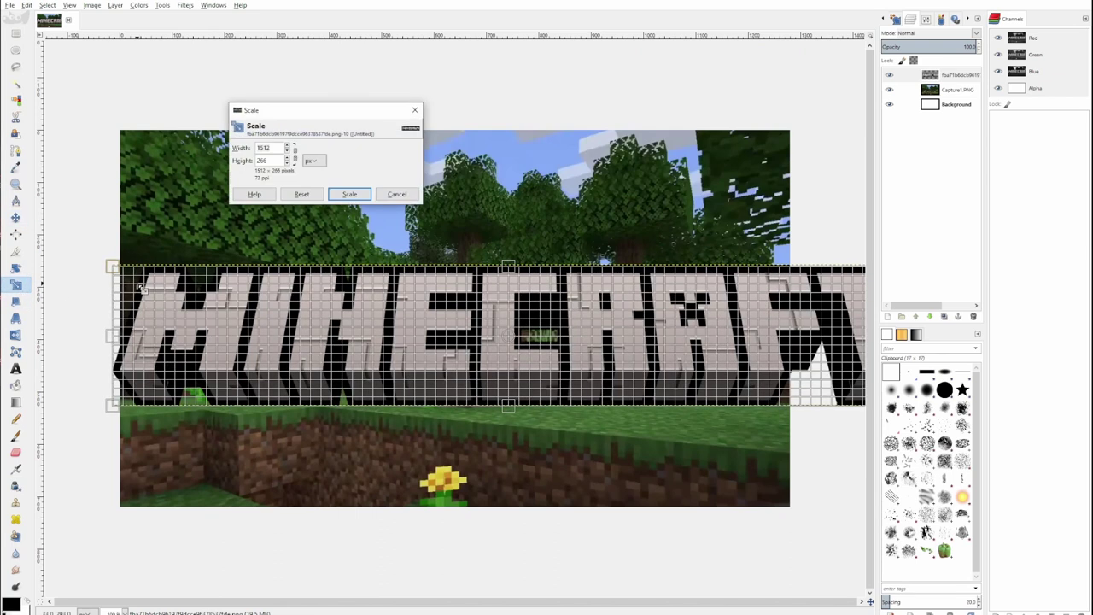
{"action": "left_click_drag", "start_coordinate": [114, 268], "coordinate": [532, 299]}
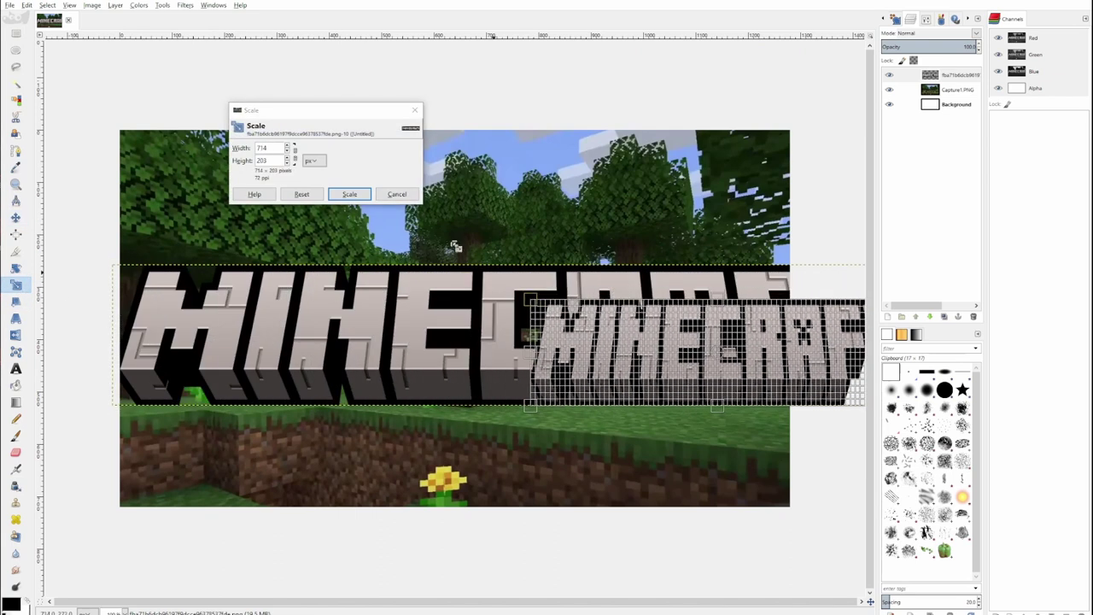
{"action": "left_click", "coordinate": [349, 194]}
{"action": "left_click", "coordinate": [16, 217]}
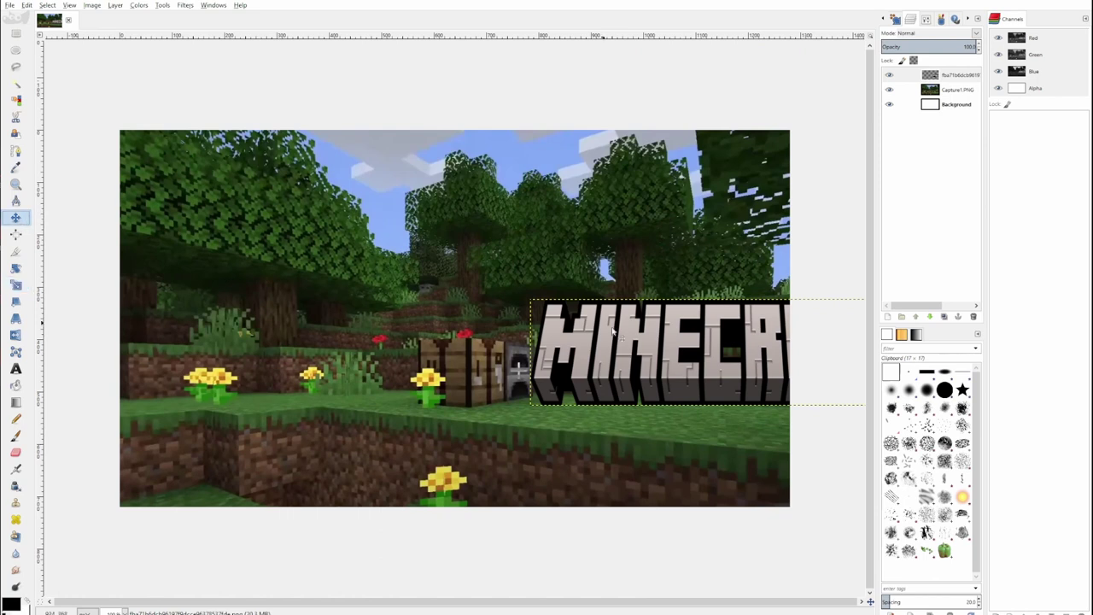
{"action": "left_click_drag", "start_coordinate": [634, 344], "coordinate": [232, 346]}
{"action": "left_click_drag", "start_coordinate": [299, 345], "coordinate": [329, 433]}
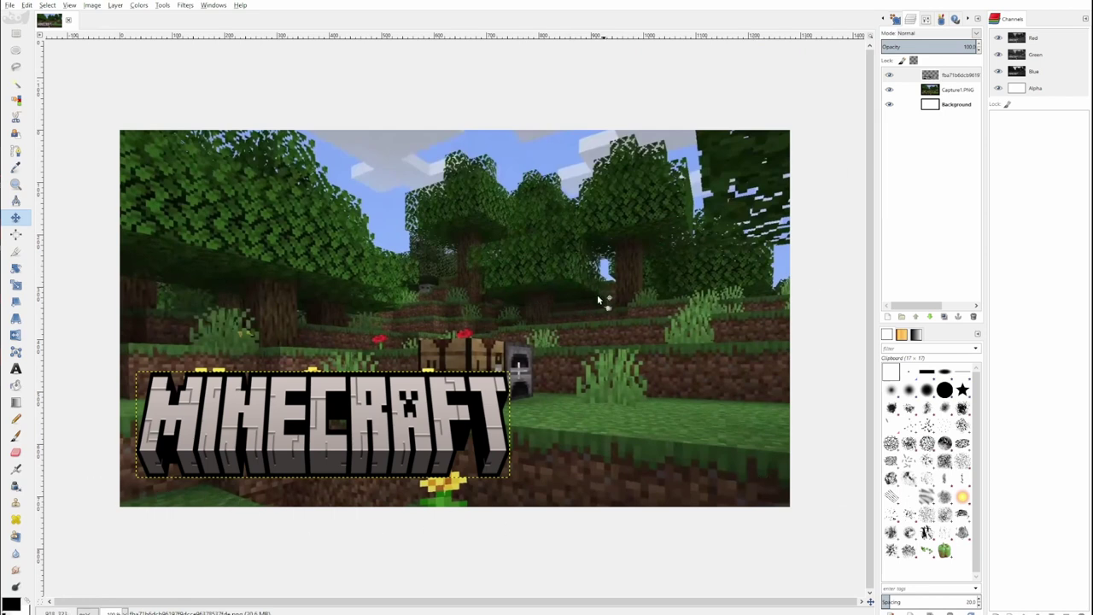
Try the Minecraft logo at the upper left, at the middle left and over the centre of the frame.
{"action": "left_click_drag", "start_coordinate": [389, 402], "coordinate": [384, 193]}
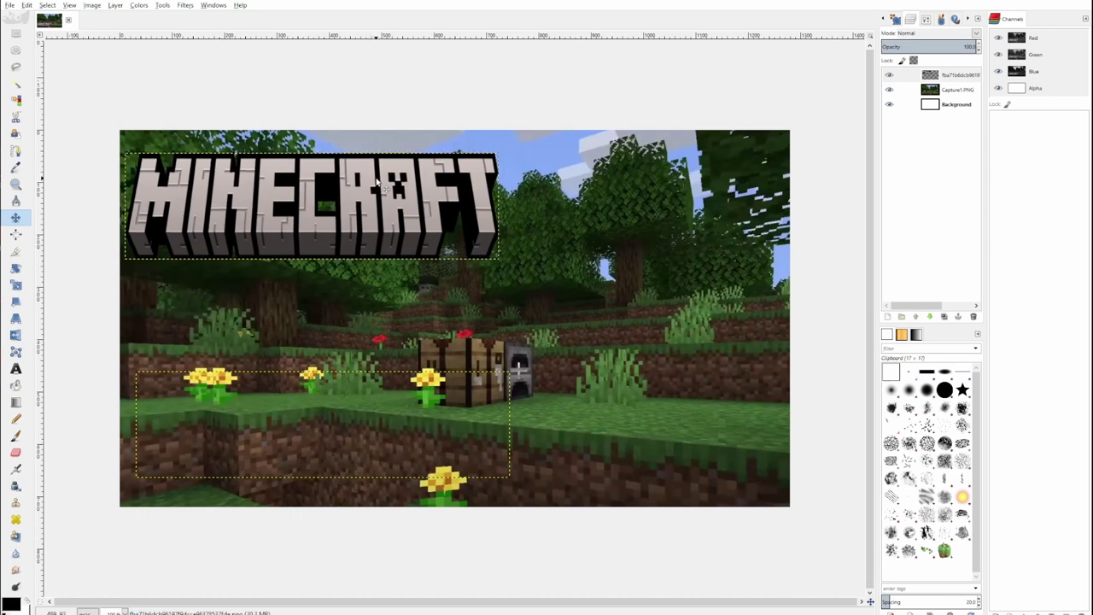
{"action": "left_click_drag", "start_coordinate": [487, 222], "coordinate": [500, 278]}
{"action": "key", "text": "ctrl+z"}
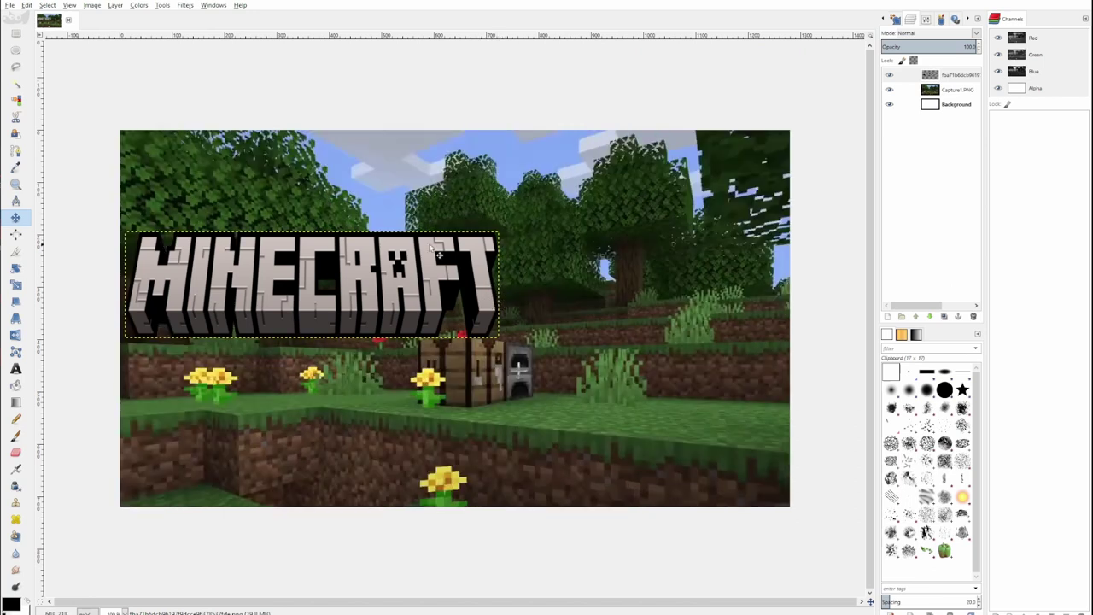
{"action": "left_click_drag", "start_coordinate": [356, 287], "coordinate": [498, 356]}
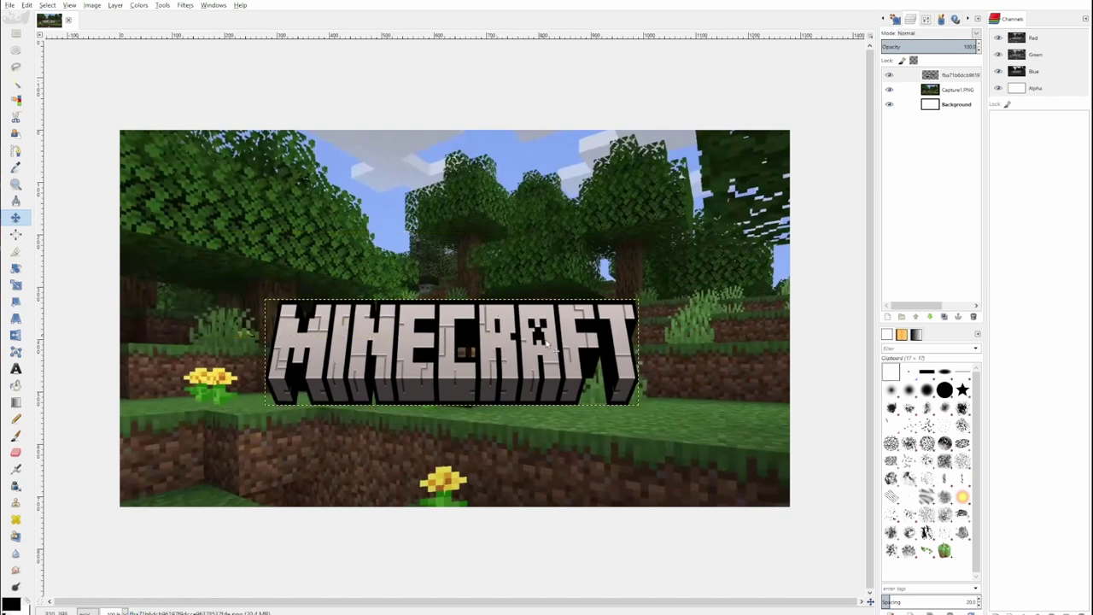
Scale the Minecraft logo down to about 480 pixels wide and place it over the grass edge at the frame's lower left.
{"action": "left_click", "coordinate": [15, 285]}
{"action": "left_click", "coordinate": [337, 342]}
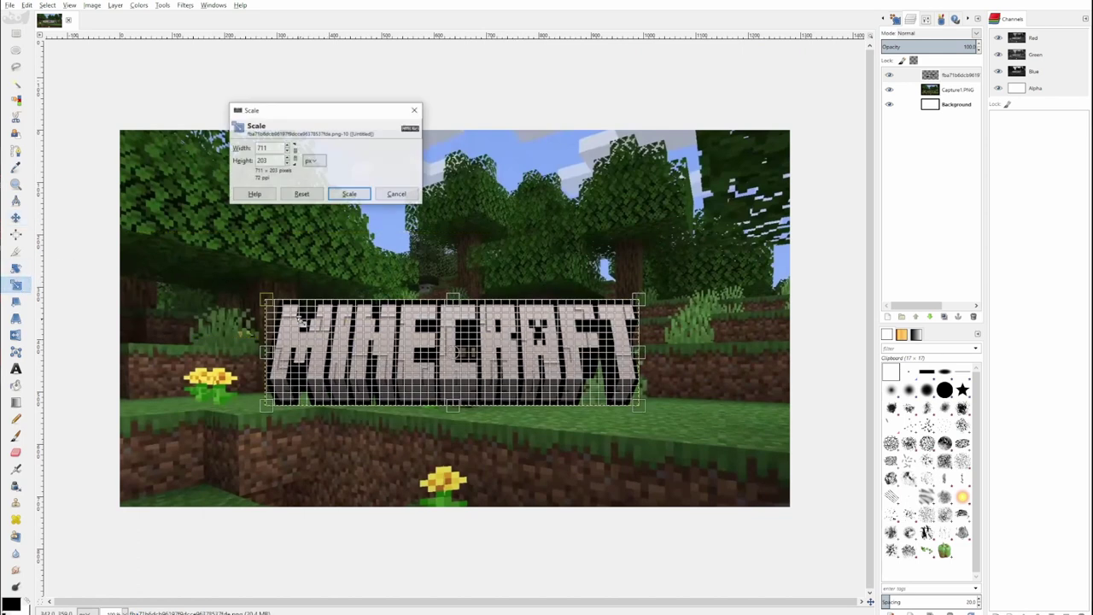
{"action": "left_click_drag", "start_coordinate": [569, 387], "coordinate": [327, 445]}
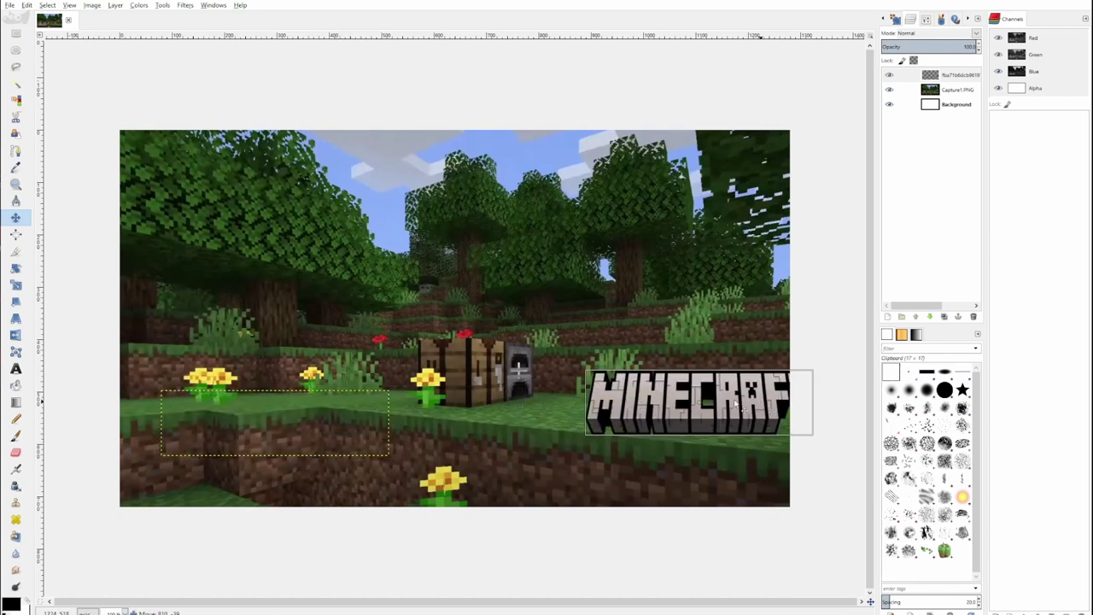
{"action": "left_click_drag", "start_coordinate": [767, 402], "coordinate": [344, 426]}
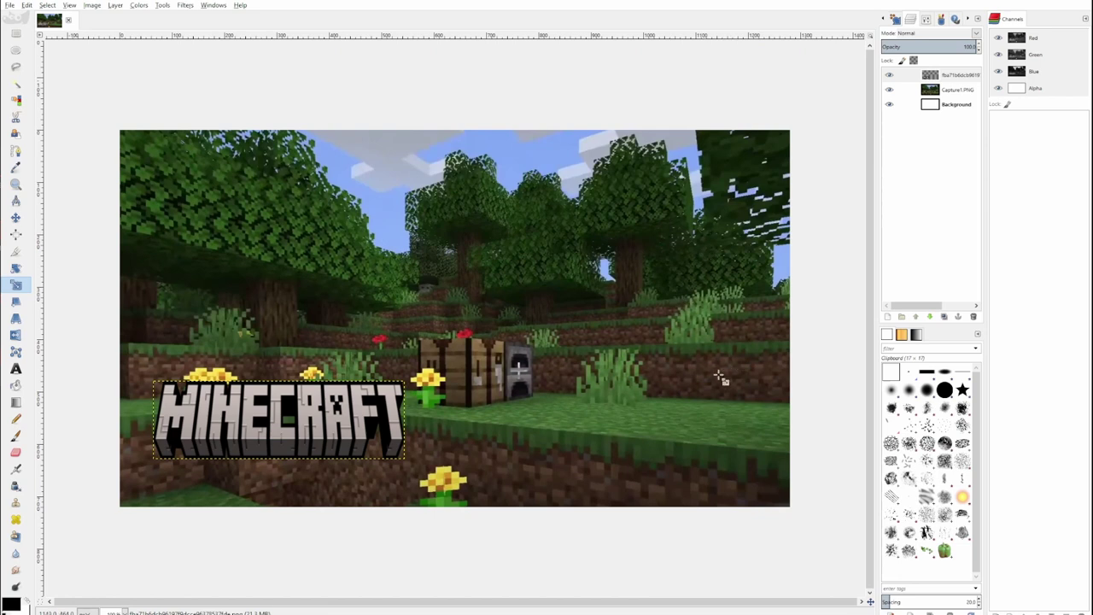
Brighten the Minecraft logo layer with a Brightness-Contrast adjustment.
{"action": "left_click", "coordinate": [947, 105]}
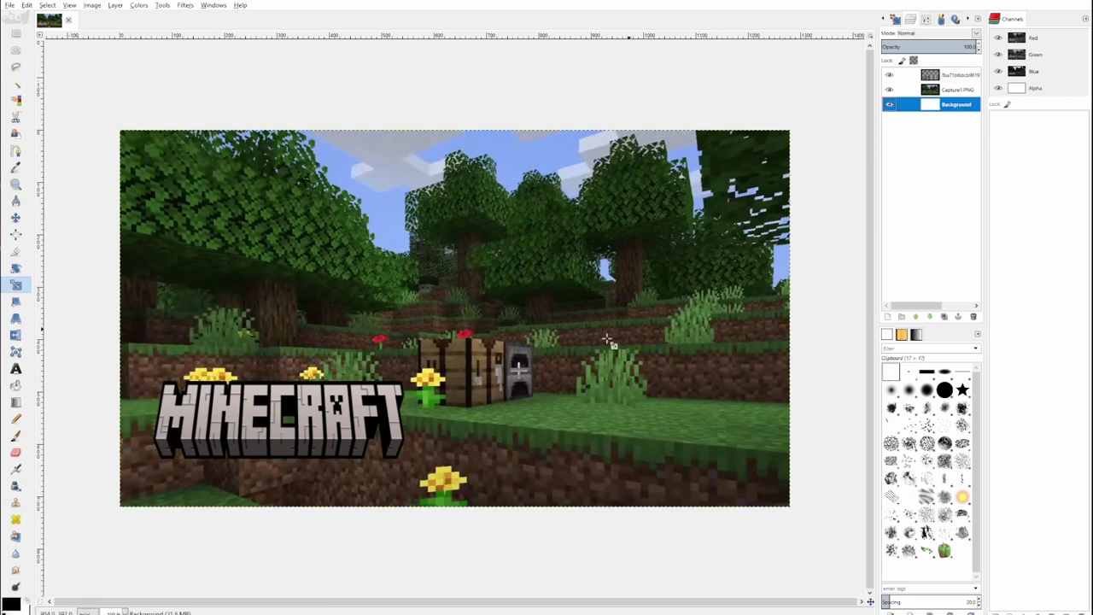
{"action": "left_click", "coordinate": [958, 76]}
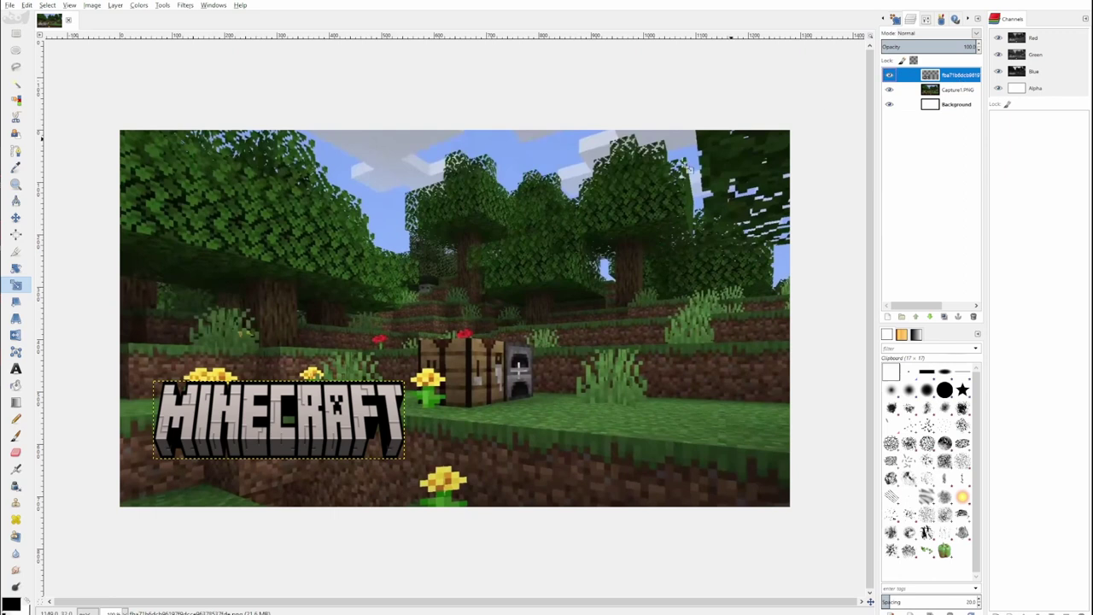
{"action": "left_click", "coordinate": [139, 6]}
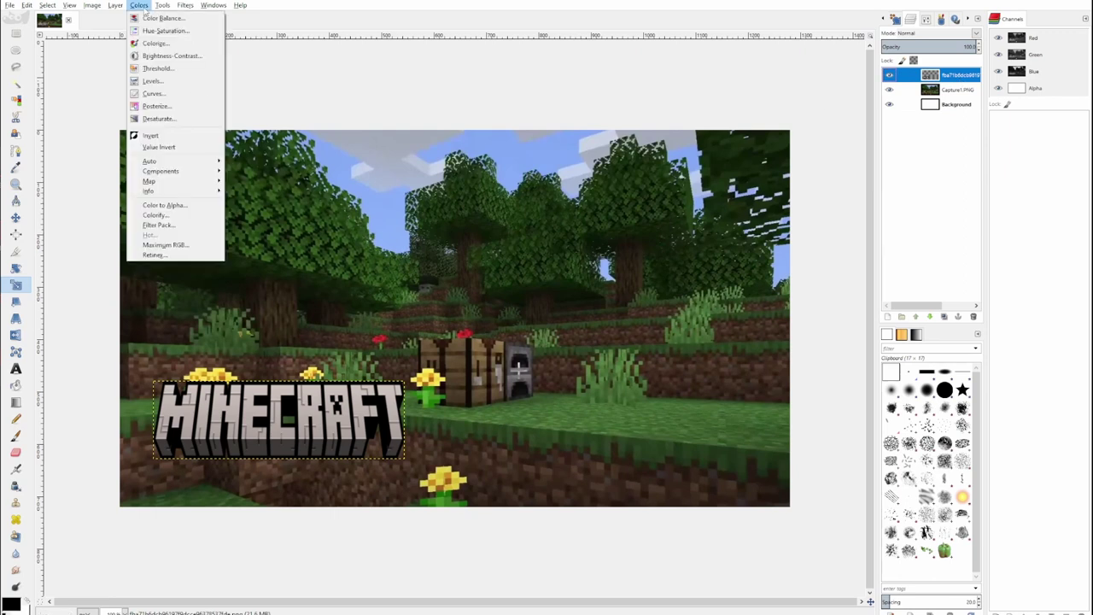
{"action": "left_click", "coordinate": [171, 55]}
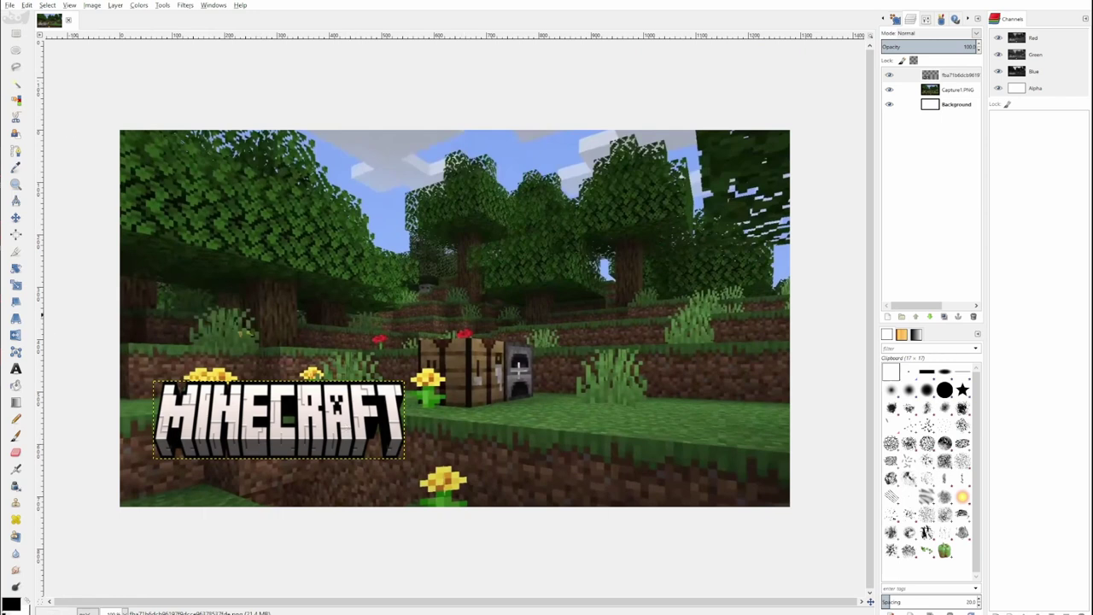
Add Capture2.PNG as a layer above the Capture1.PNG frame and scale it to 343 × 574 pixels.
{"action": "key", "text": "Return"}
{"action": "left_click", "coordinate": [958, 90]}
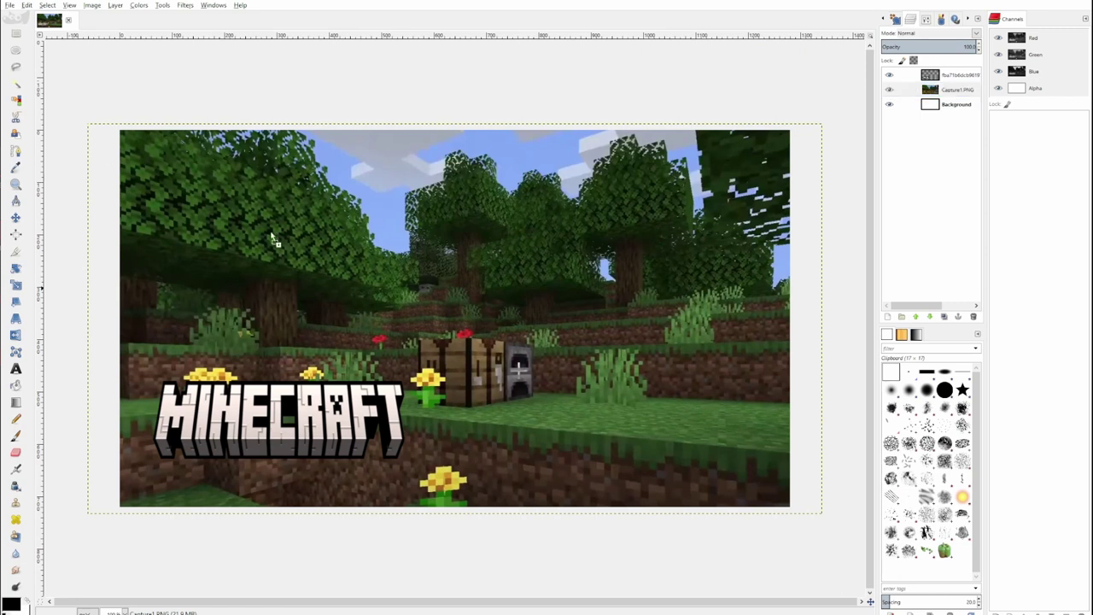
{"action": "left_click", "coordinate": [16, 284]}
{"action": "left_click", "coordinate": [455, 290]}
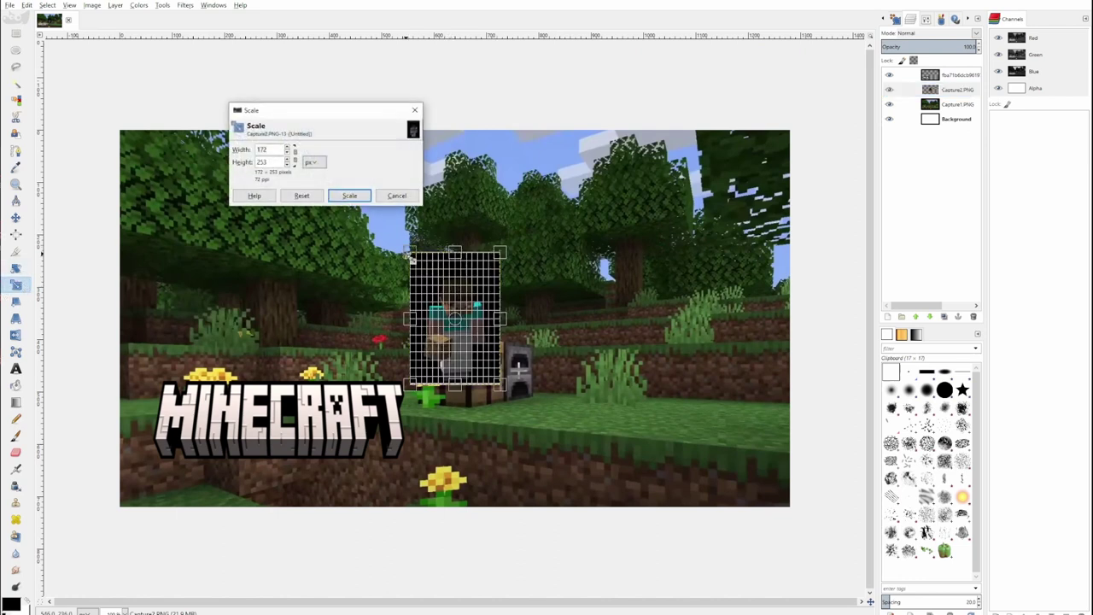
{"action": "left_click_drag", "start_coordinate": [411, 254], "coordinate": [281, 162]}
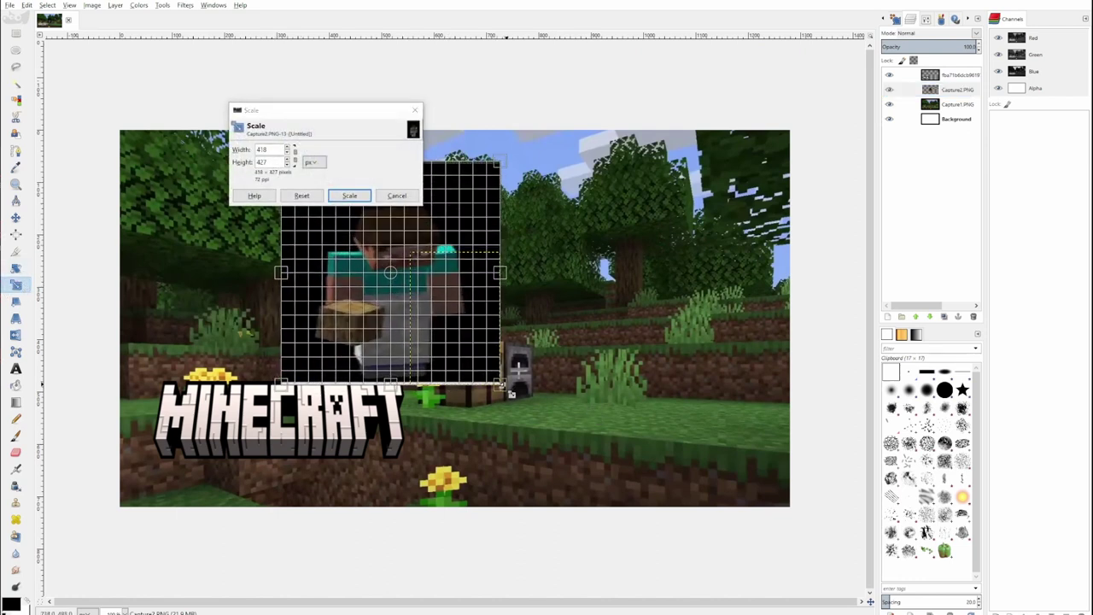
{"action": "left_click_drag", "start_coordinate": [511, 394], "coordinate": [465, 467]}
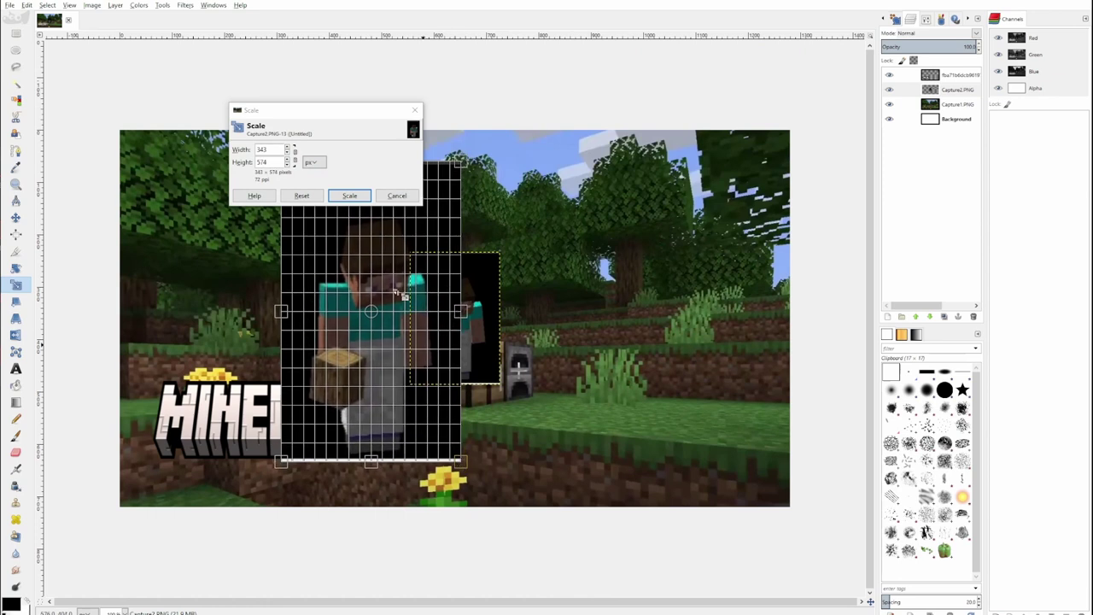
{"action": "left_click", "coordinate": [346, 196]}
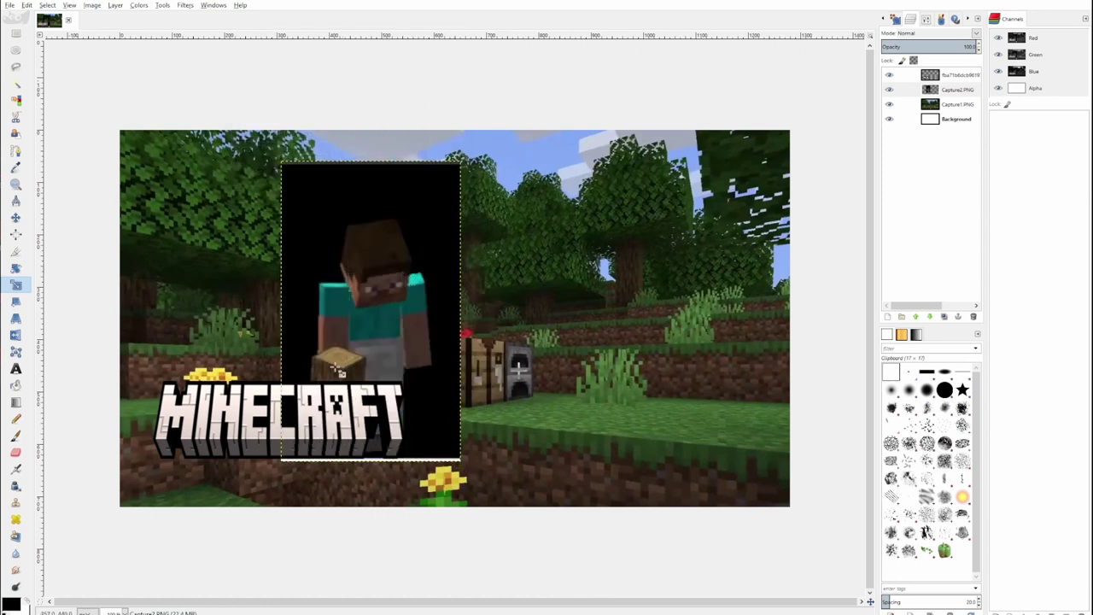
Try selecting the black background around the character with the Fuzzy Select tool.
{"action": "left_click", "coordinate": [16, 84]}
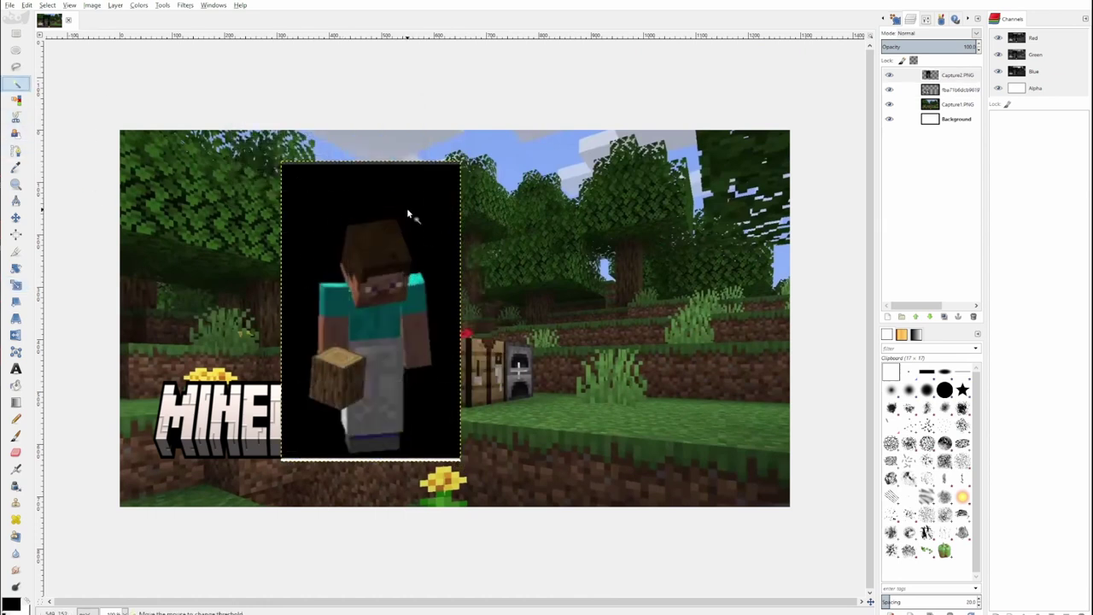
{"action": "mouse_move", "coordinate": [406, 207]}
{"action": "left_mouse_down"}
{"action": "mouse_move", "coordinate": [430, 239]}
{"action": "mouse_move", "coordinate": [386, 272]}
{"action": "left_mouse_up"}
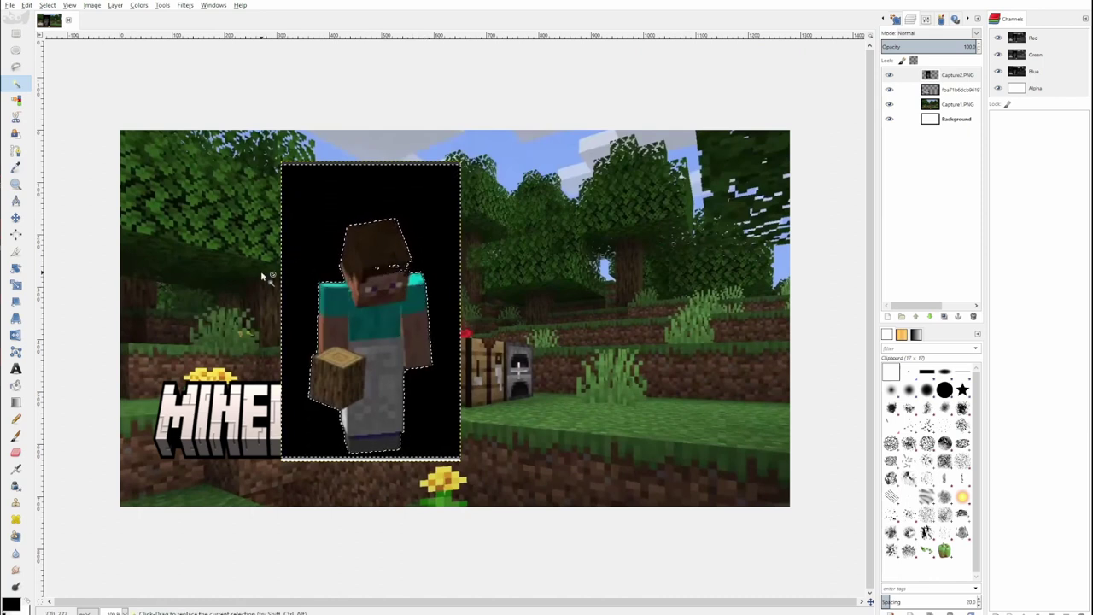
{"action": "key", "text": "f"}
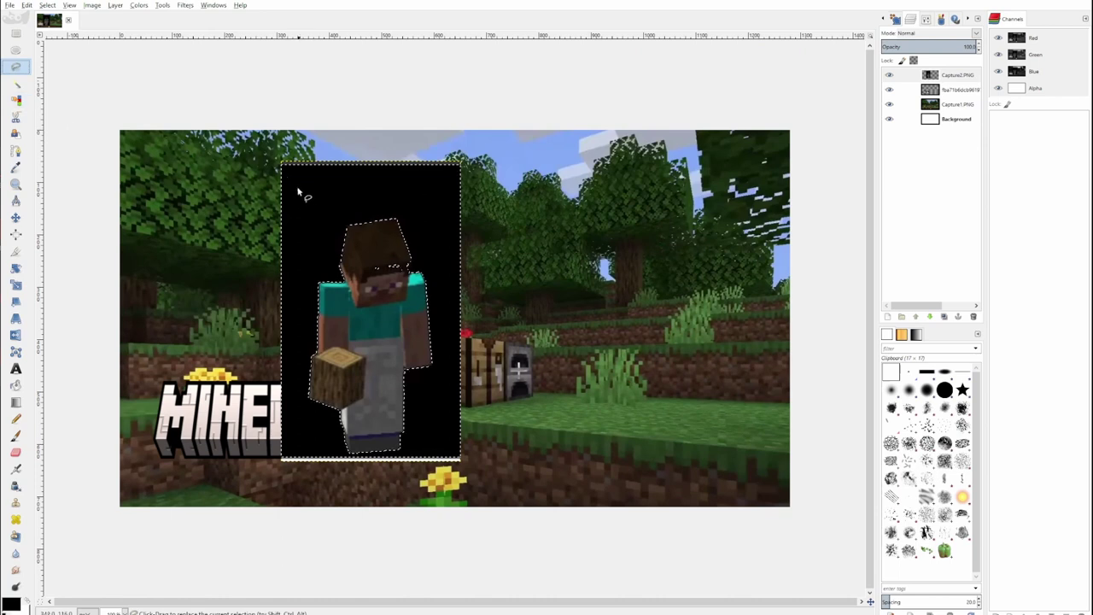
{"action": "left_click", "coordinate": [254, 94]}
{"action": "left_click", "coordinate": [229, 114]}
{"action": "left_click", "coordinate": [254, 94]}
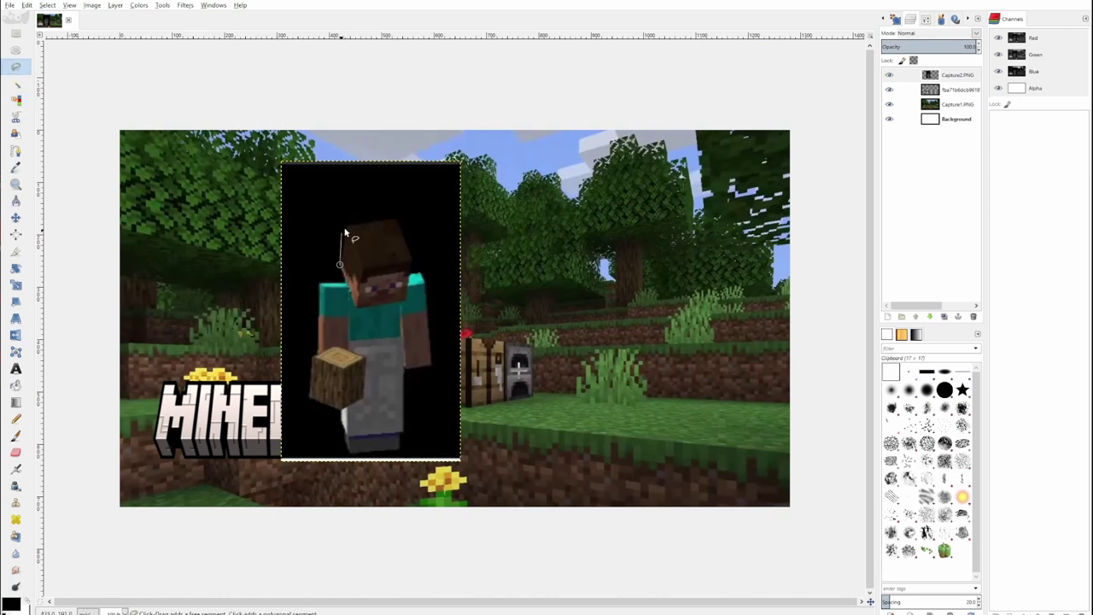
Try to outline the character's head and shoulder closely with the Free Select tool.
{"action": "left_click", "coordinate": [347, 226]}
{"action": "left_click", "coordinate": [115, 613]}
{"action": "left_click", "coordinate": [114, 538]}
{"action": "left_click_drag", "start_coordinate": [371, 601], "coordinate": [279, 601]}
{"action": "scroll", "coordinate": [359, 384], "scroll_direction": "up", "scroll_amount": 5}
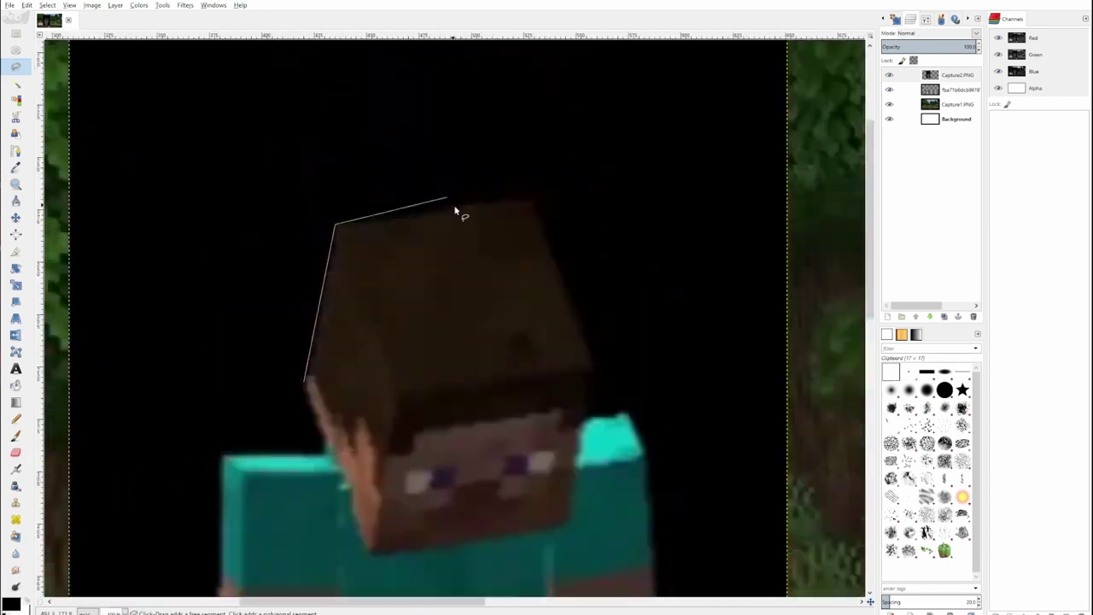
{"action": "left_click", "coordinate": [530, 197]}
{"action": "left_click", "coordinate": [596, 369]}
{"action": "left_click", "coordinate": [585, 422]}
{"action": "left_click", "coordinate": [626, 413]}
{"action": "scroll", "coordinate": [632, 410], "scroll_direction": "down", "scroll_amount": 2}
{"action": "left_click", "coordinate": [644, 314]}
Try to continue the free selection down the character's arm, along the leg and around the feet.
{"action": "scroll", "coordinate": [644, 315], "scroll_direction": "down", "scroll_amount": 2}
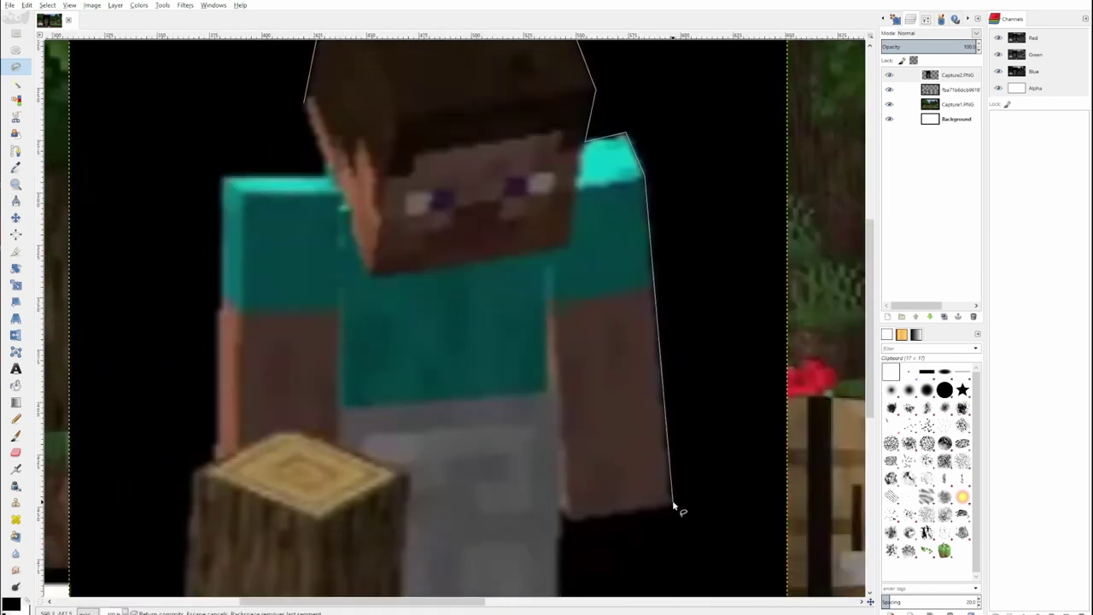
{"action": "left_click", "coordinate": [673, 502]}
{"action": "left_click", "coordinate": [560, 517]}
{"action": "scroll", "coordinate": [561, 514], "scroll_direction": "down", "scroll_amount": 3}
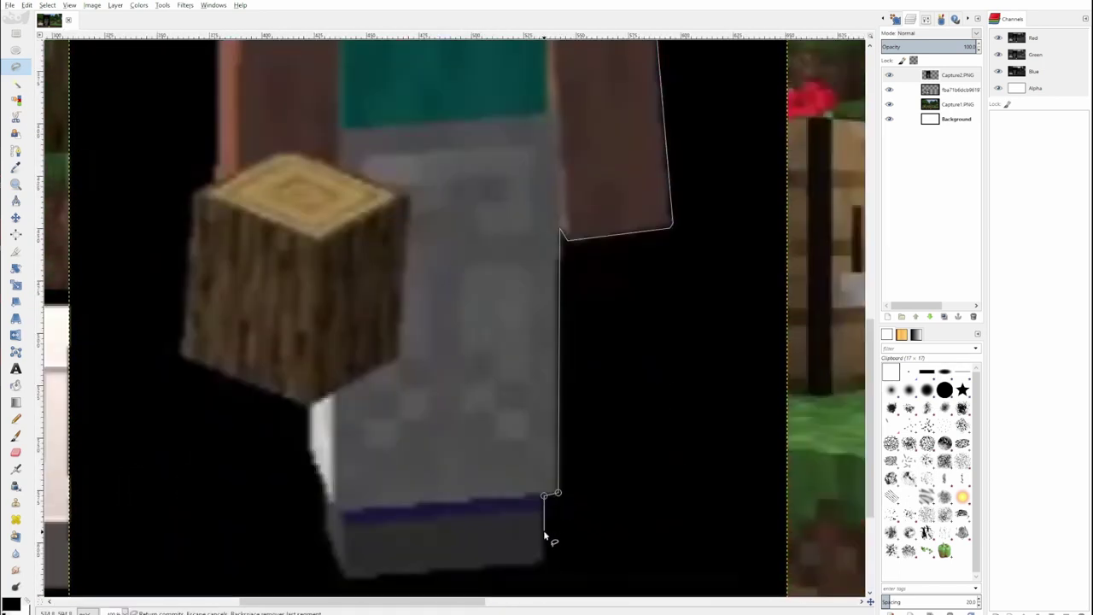
{"action": "left_click", "coordinate": [542, 560]}
{"action": "double_click", "coordinate": [343, 577]}
{"action": "scroll", "coordinate": [303, 506], "scroll_direction": "down", "scroll_amount": 1}
{"action": "left_click", "coordinate": [325, 386]}
{"action": "left_click", "coordinate": [325, 343]}
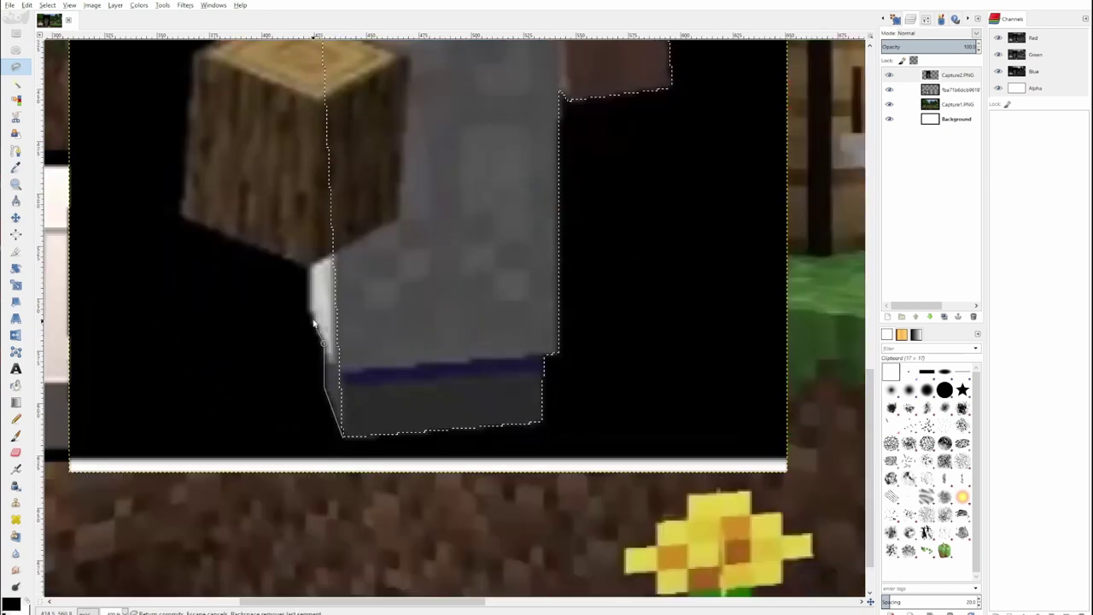
Trace a fresh free-selection outline from the character's neck around the head, over the far shoulder and down the outer arm.
{"action": "scroll", "coordinate": [308, 282], "scroll_direction": "up", "scroll_amount": 10}
{"action": "left_click", "coordinate": [326, 391]}
{"action": "left_click", "coordinate": [305, 323]}
{"action": "left_click", "coordinate": [334, 168]}
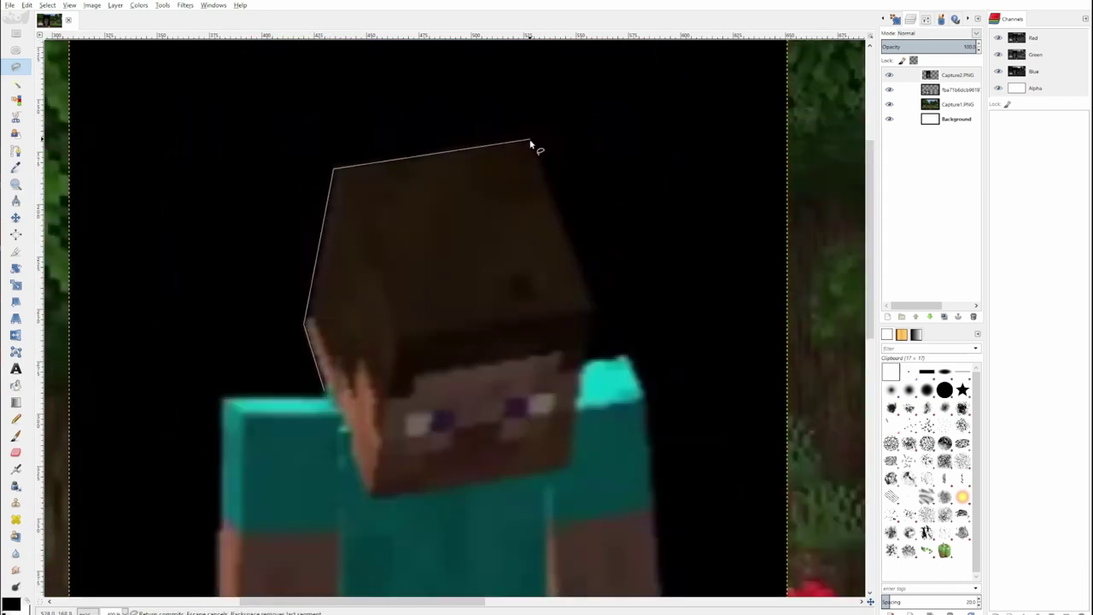
{"action": "left_click", "coordinate": [530, 141]}
{"action": "left_click", "coordinate": [593, 308]}
{"action": "left_click", "coordinate": [586, 370]}
{"action": "left_click", "coordinate": [626, 365]}
{"action": "left_click", "coordinate": [646, 401]}
{"action": "scroll", "coordinate": [652, 427], "scroll_direction": "down", "scroll_amount": 3}
{"action": "left_click", "coordinate": [672, 446]}
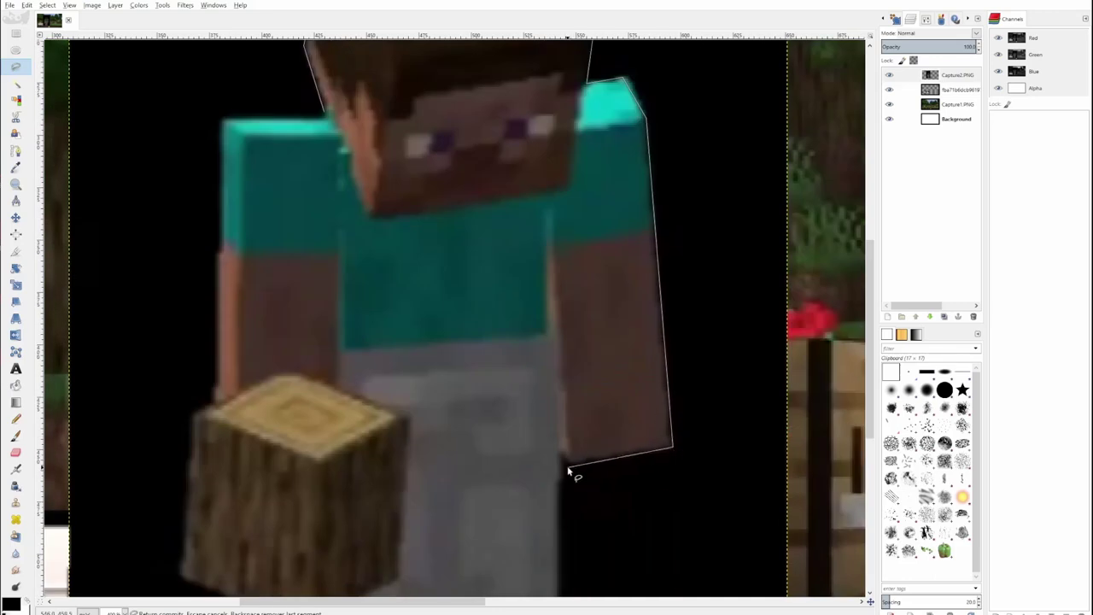
Extend the outline along the leg, around the feet and up to the lower outer corner of the log block.
{"action": "scroll", "coordinate": [561, 487], "scroll_direction": "down", "scroll_amount": 2}
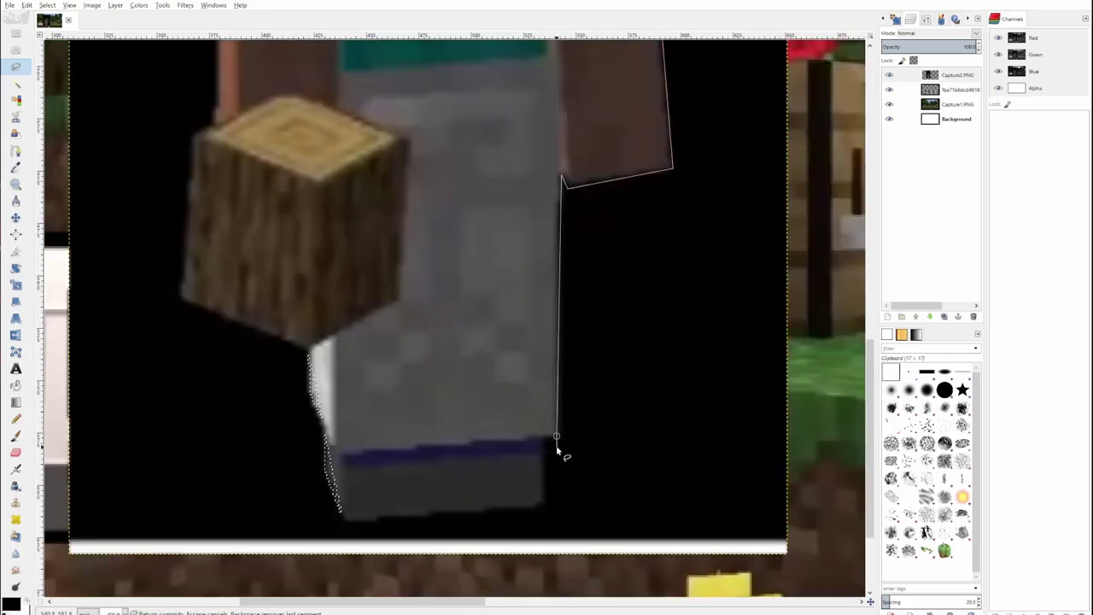
{"action": "left_click", "coordinate": [557, 436]}
{"action": "left_click", "coordinate": [545, 436]}
{"action": "left_click", "coordinate": [544, 507]}
{"action": "left_click", "coordinate": [342, 518]}
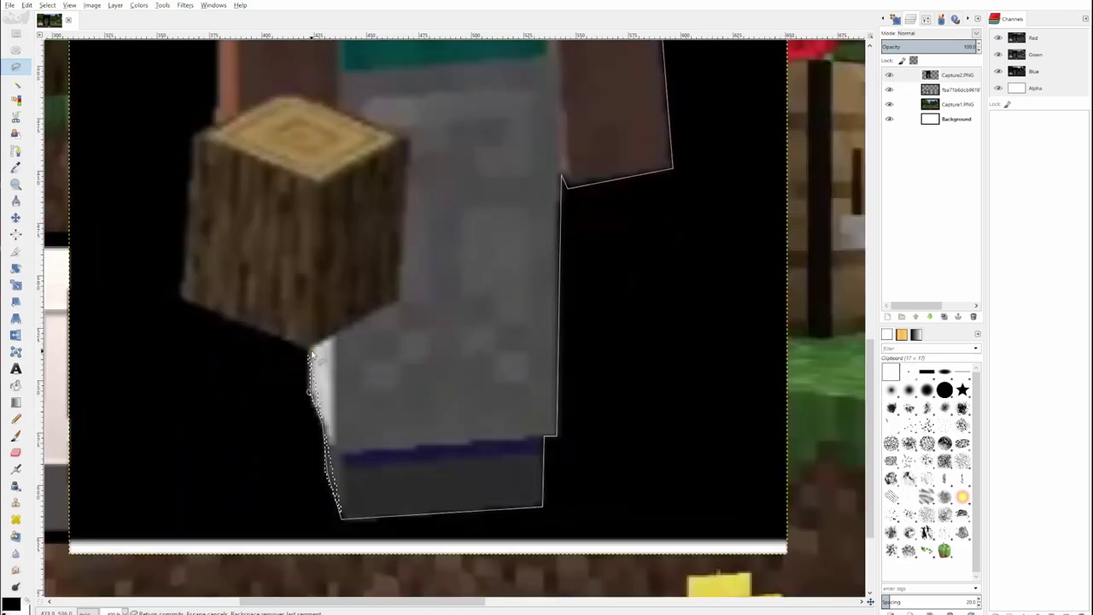
{"action": "left_click", "coordinate": [181, 296]}
Trace around the log block and up the arm to the shoulder, and close the selection at the neck.
{"action": "scroll", "coordinate": [183, 170], "scroll_direction": "up", "scroll_amount": 2}
{"action": "left_click", "coordinate": [189, 275]}
{"action": "left_click", "coordinate": [214, 265]}
{"action": "scroll", "coordinate": [215, 265], "scroll_direction": "up", "scroll_amount": 2}
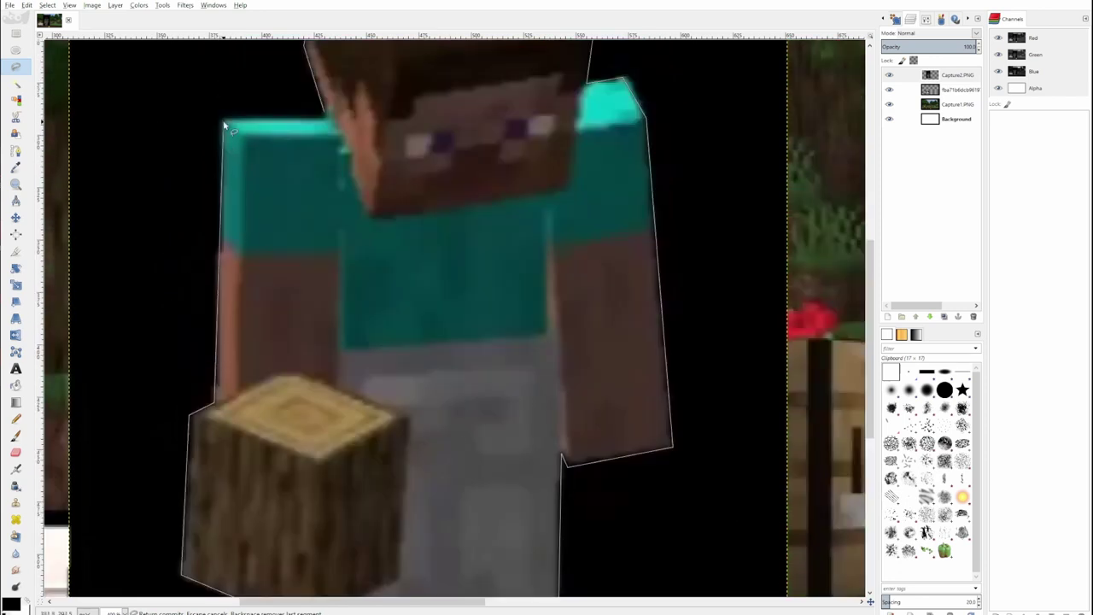
{"action": "left_click", "coordinate": [224, 121]}
{"action": "left_click", "coordinate": [325, 112]}
{"action": "key", "text": "Return"}
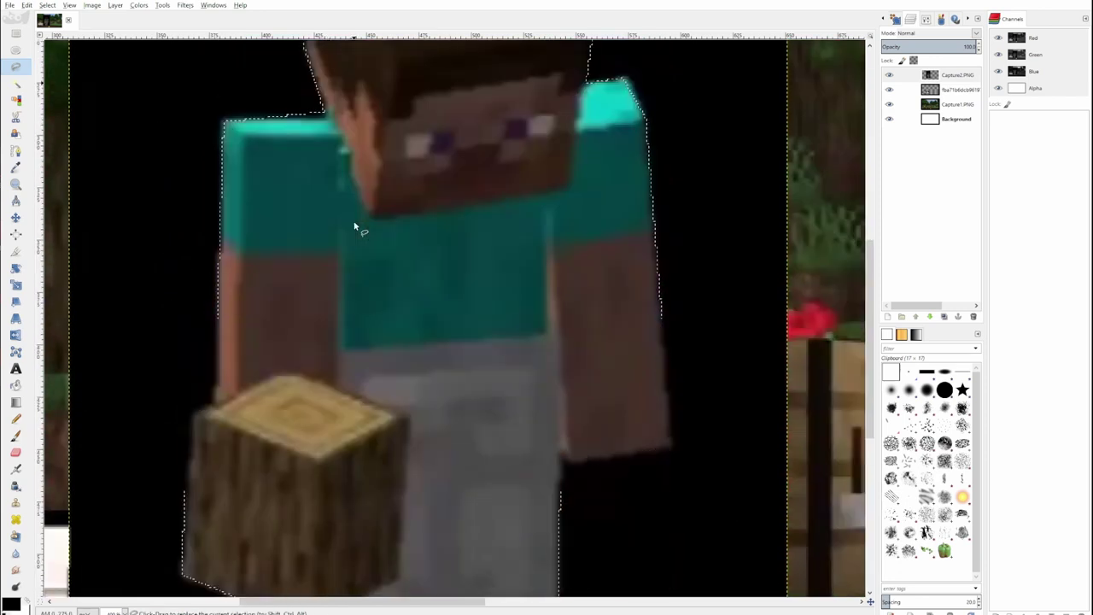
Invert the selection, delete the black background around the character and clear the selection.
{"action": "left_click", "coordinate": [124, 612]}
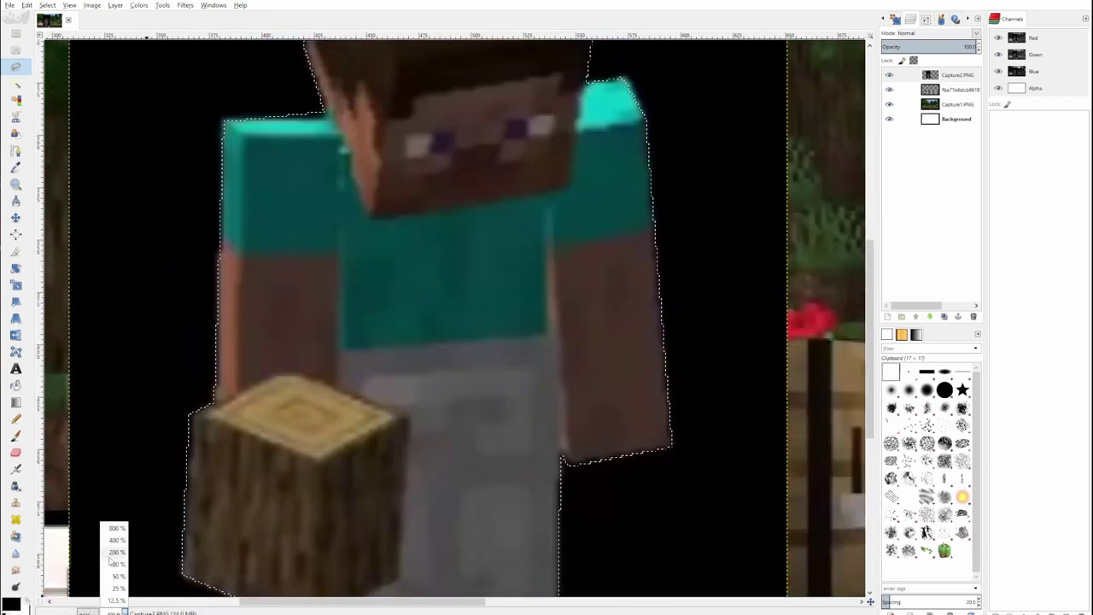
{"action": "left_click", "coordinate": [116, 565]}
{"action": "left_click", "coordinate": [27, 5]}
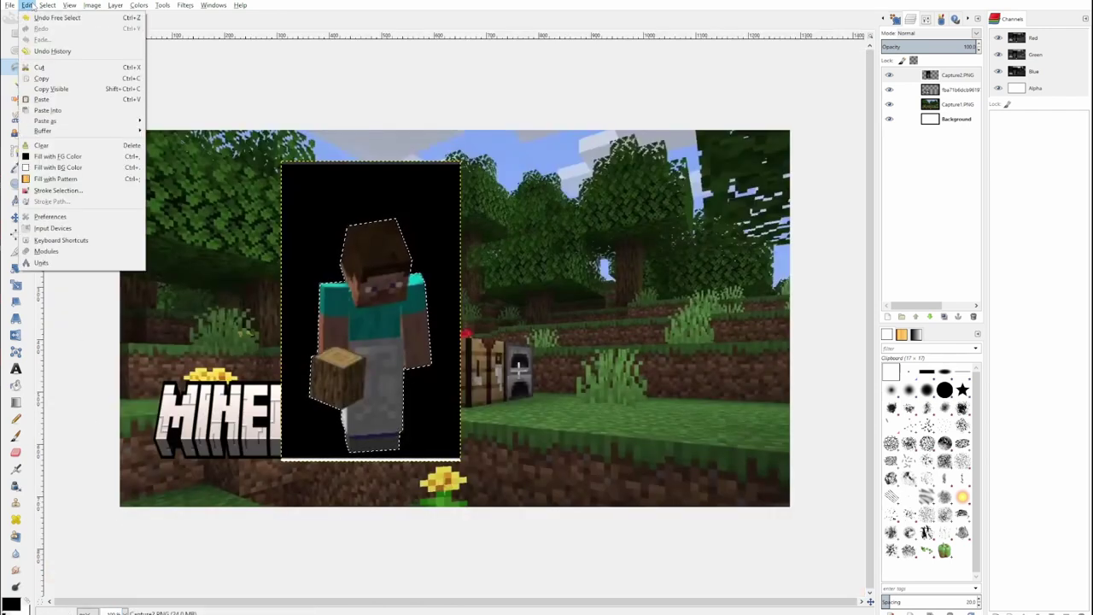
{"action": "left_click", "coordinate": [51, 41]}
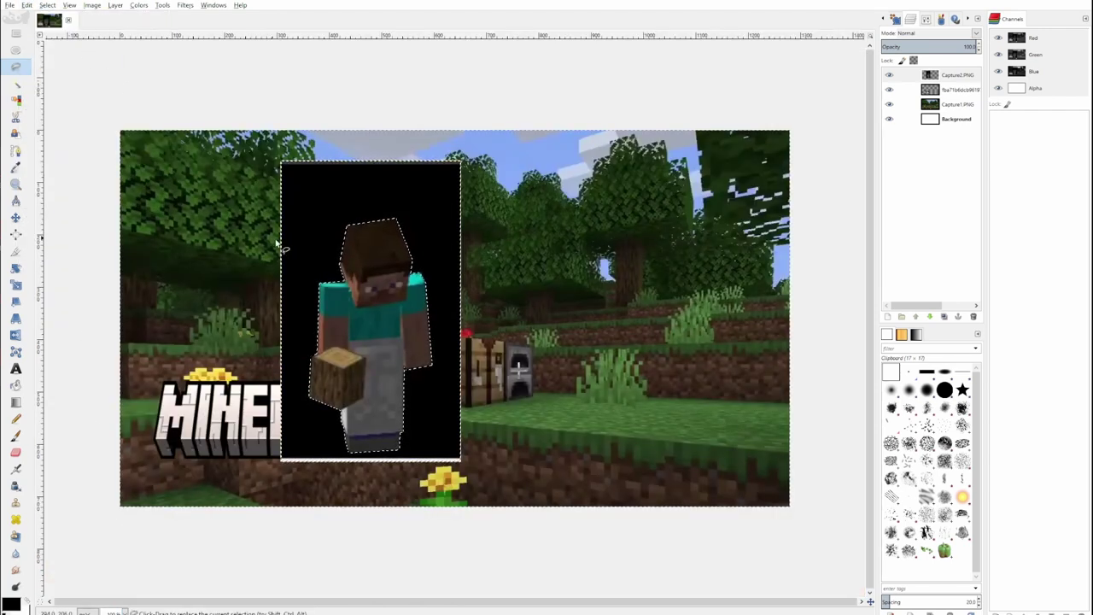
{"action": "key", "text": "Delete"}
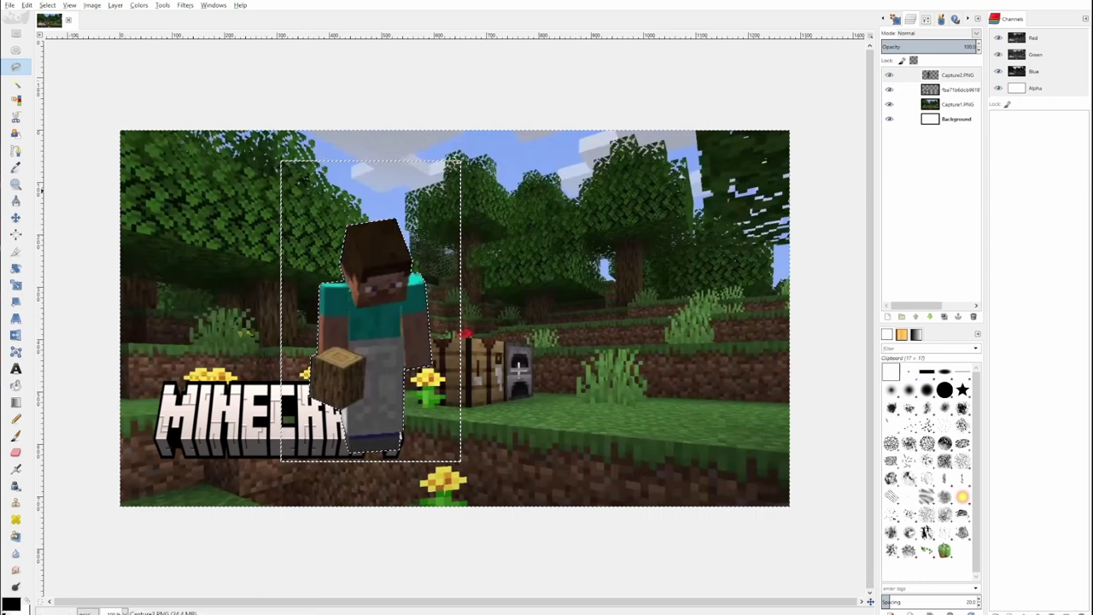
{"action": "left_click", "coordinate": [146, 81]}
{"action": "left_click", "coordinate": [130, 93]}
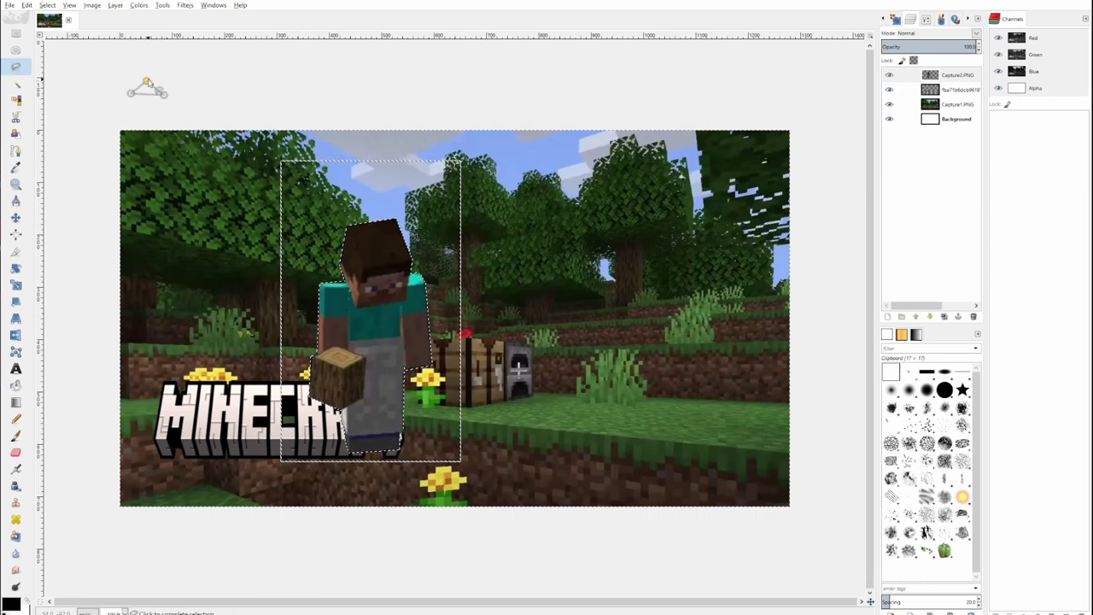
{"action": "double_click", "coordinate": [147, 82]}
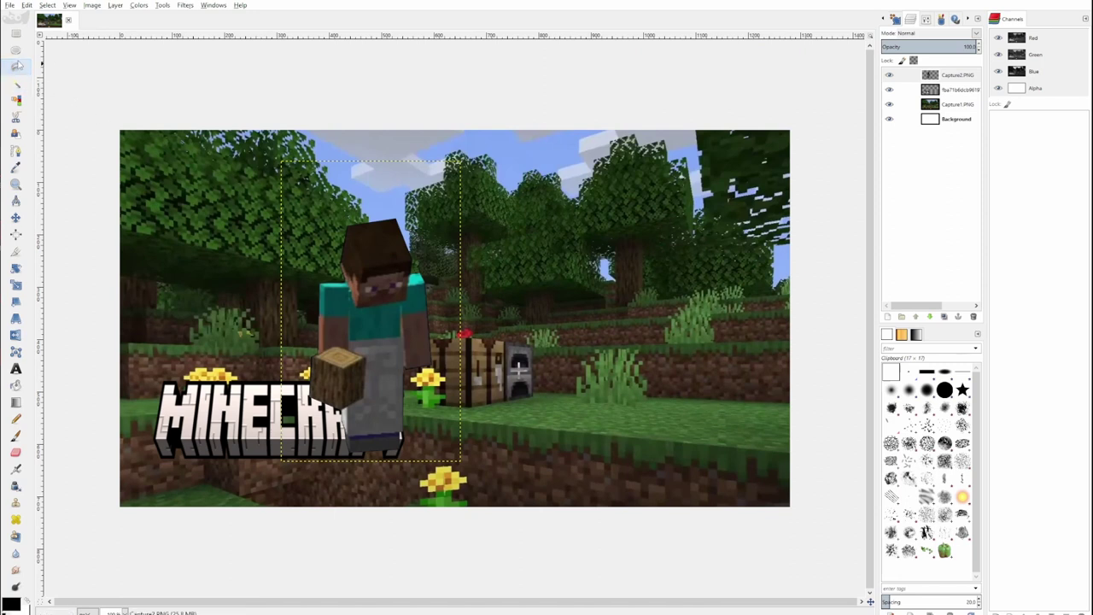
Try the character cutout over the trees on the right and above the furnace.
{"action": "left_click", "coordinate": [16, 217]}
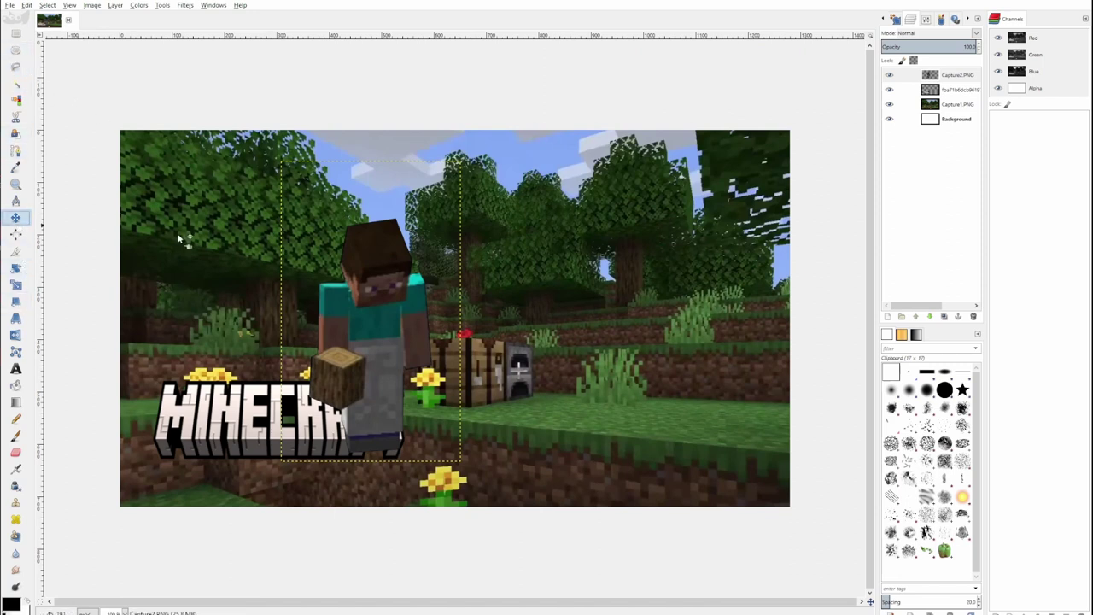
{"action": "left_click_drag", "start_coordinate": [377, 284], "coordinate": [612, 244]}
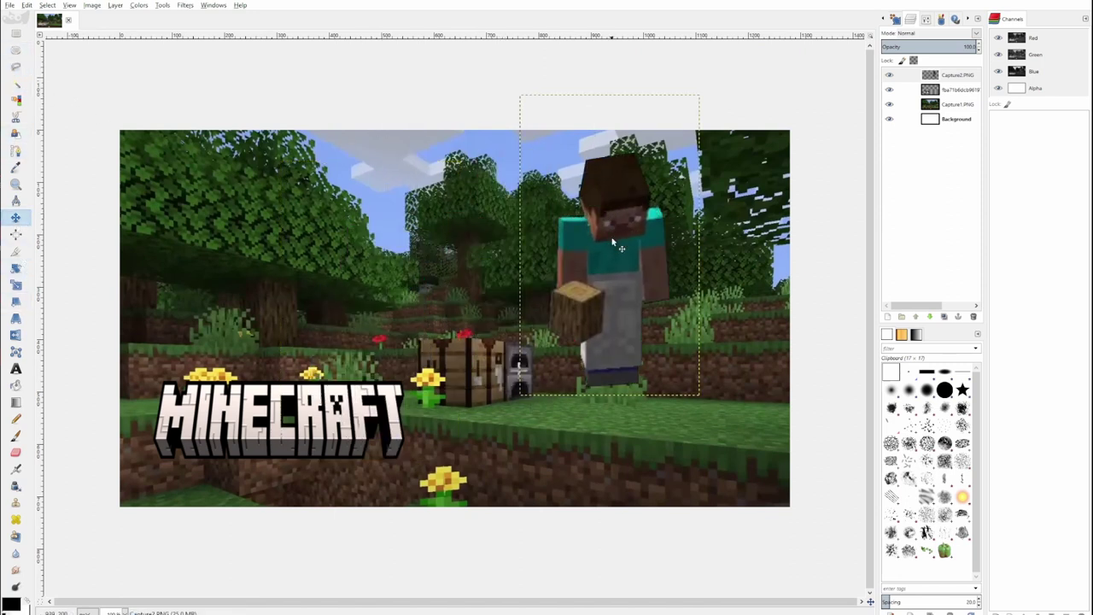
{"action": "left_click_drag", "start_coordinate": [635, 346], "coordinate": [611, 305]}
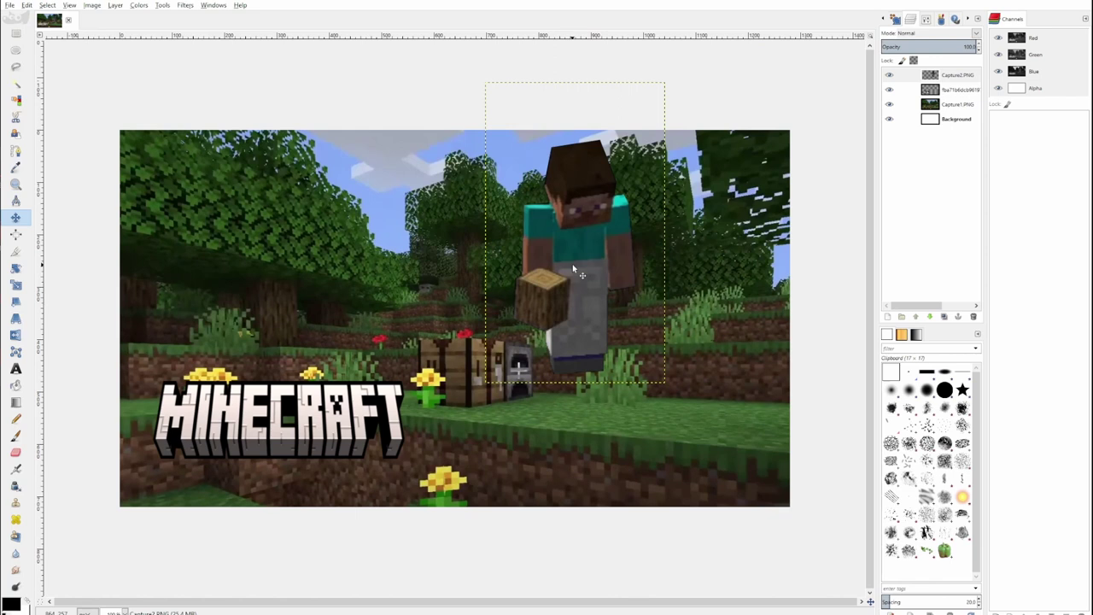
{"action": "left_click_drag", "start_coordinate": [574, 266], "coordinate": [538, 269]}
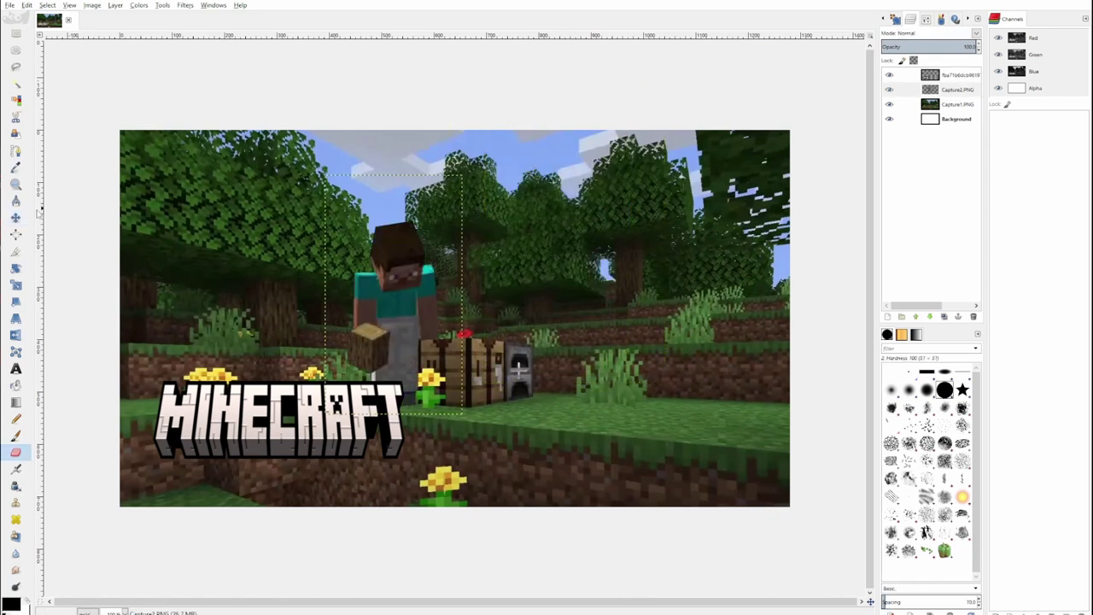
Place the character cutout behind the left half of the Minecraft logo and the pig head in the frame's upper middle.
{"action": "left_click", "coordinate": [15, 218]}
{"action": "left_click_drag", "start_coordinate": [390, 286], "coordinate": [266, 293]}
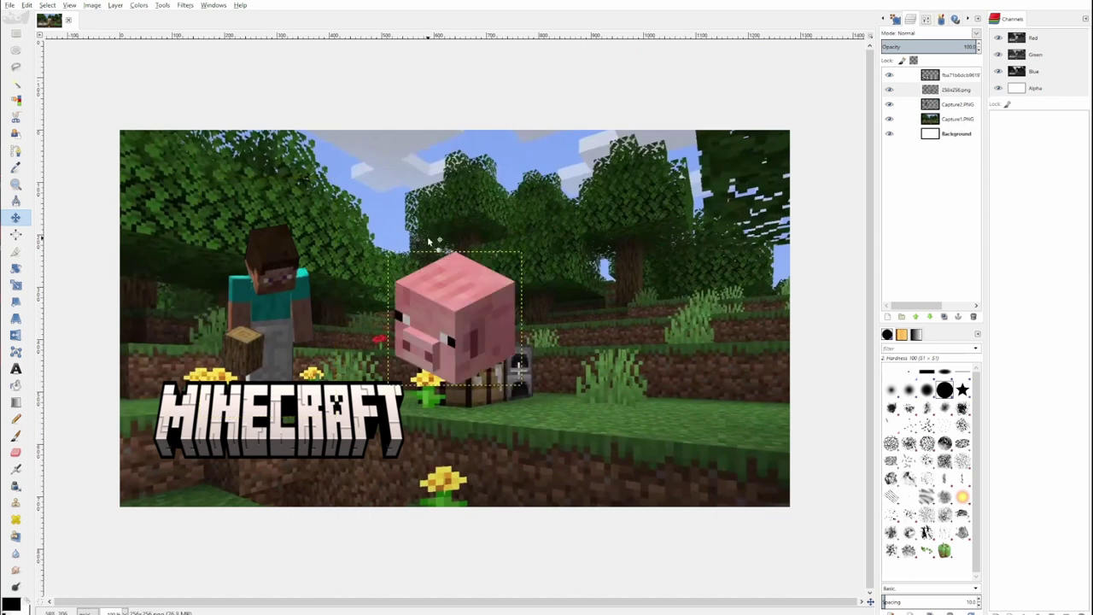
{"action": "left_click_drag", "start_coordinate": [439, 317], "coordinate": [455, 251]}
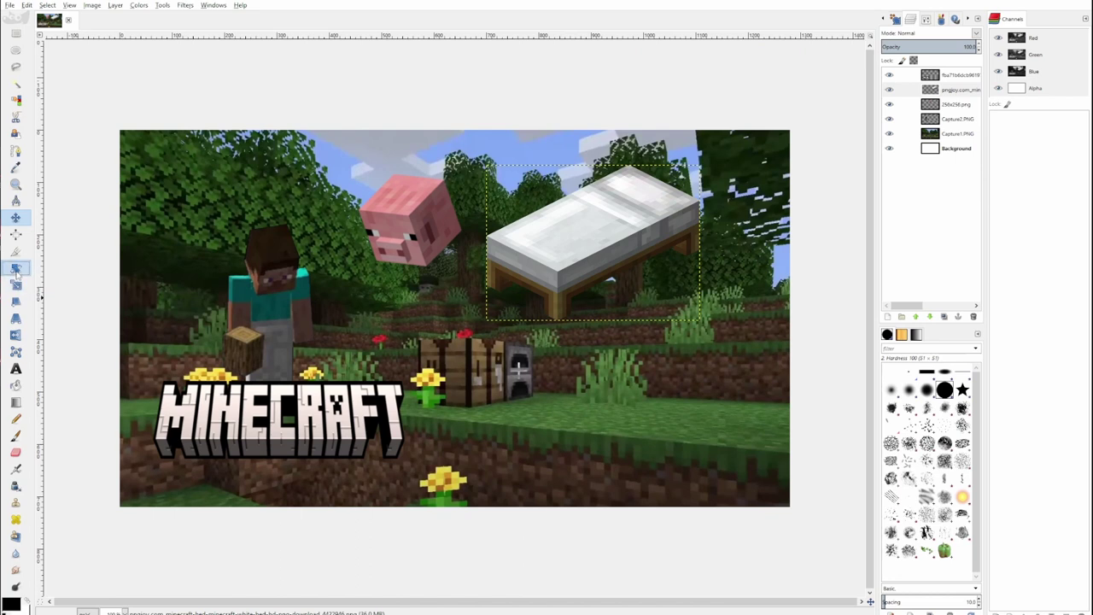
Scale the white bed layer to about 297 × 228 pixels and move it slightly down and to the left.
{"action": "left_click", "coordinate": [16, 267]}
{"action": "left_click", "coordinate": [15, 285]}
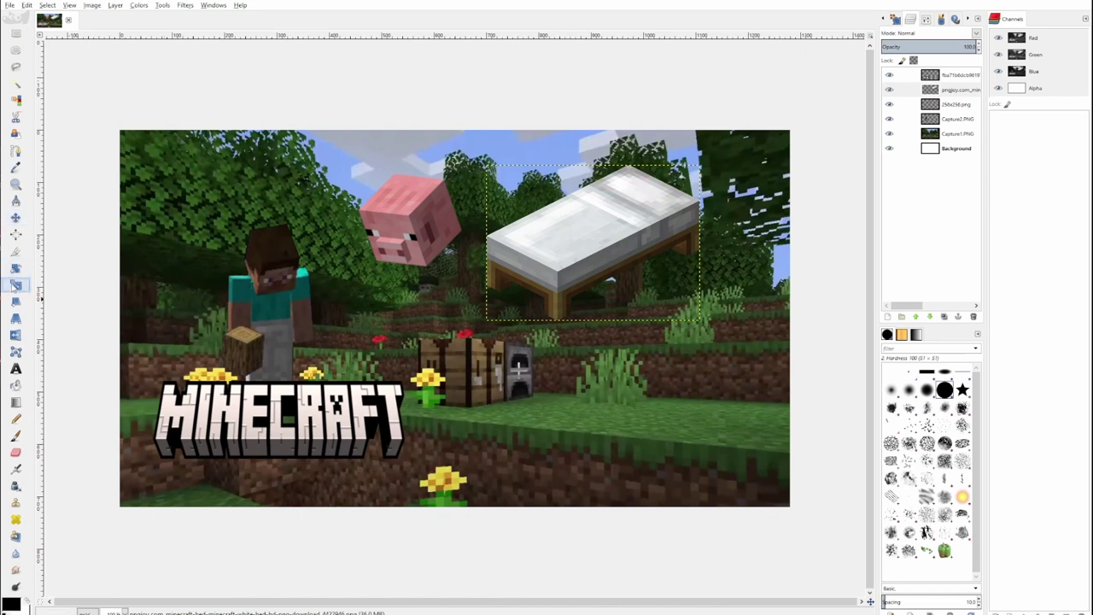
{"action": "left_click", "coordinate": [533, 282]}
{"action": "left_click_drag", "start_coordinate": [485, 322], "coordinate": [542, 287]}
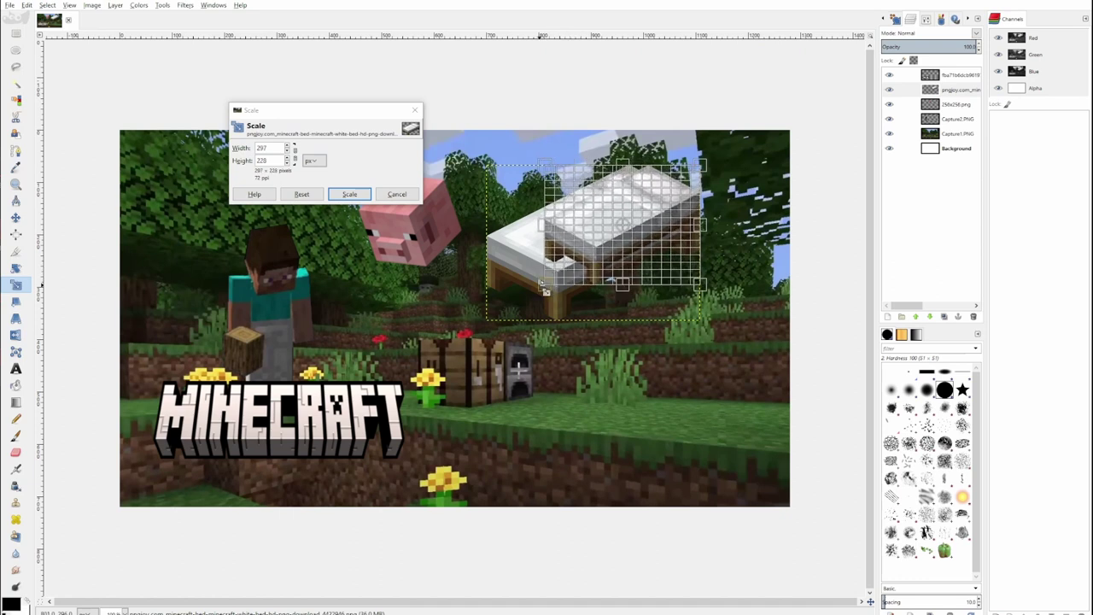
{"action": "left_click", "coordinate": [350, 193]}
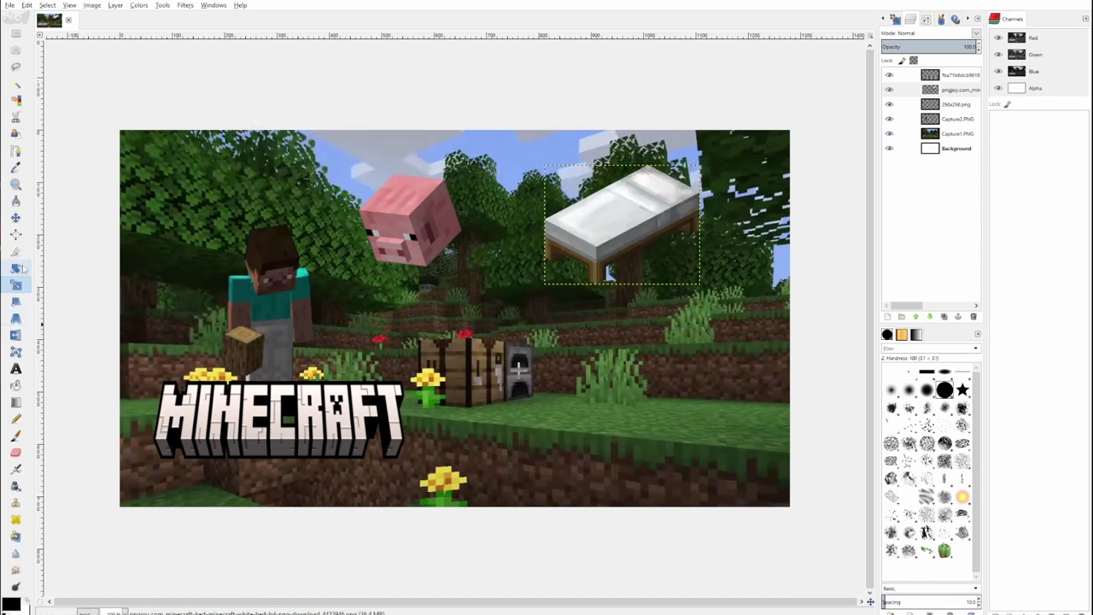
{"action": "left_click", "coordinate": [15, 217]}
{"action": "mouse_move", "coordinate": [579, 235]}
{"action": "left_mouse_down"}
{"action": "mouse_move", "coordinate": [534, 264]}
{"action": "mouse_move", "coordinate": [563, 275]}
{"action": "left_mouse_up"}
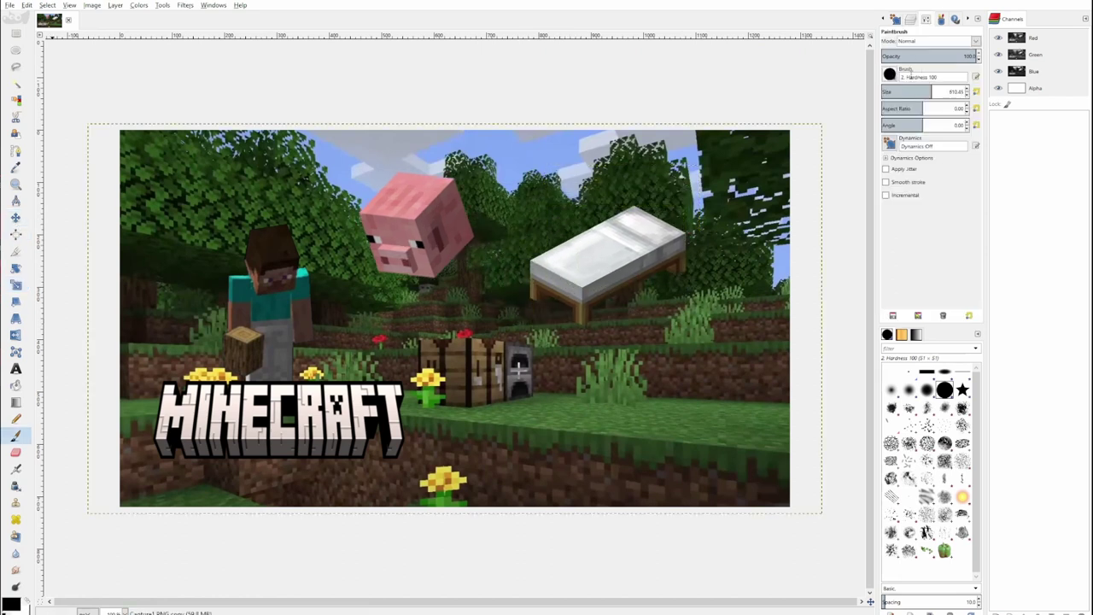
Paint a soft white glow behind the pig head, bed and character with the 2. Hardness 025 brush at size about 403.
{"action": "left_click", "coordinate": [904, 91]}
{"action": "left_click", "coordinate": [890, 74]}
{"action": "left_click", "coordinate": [890, 110]}
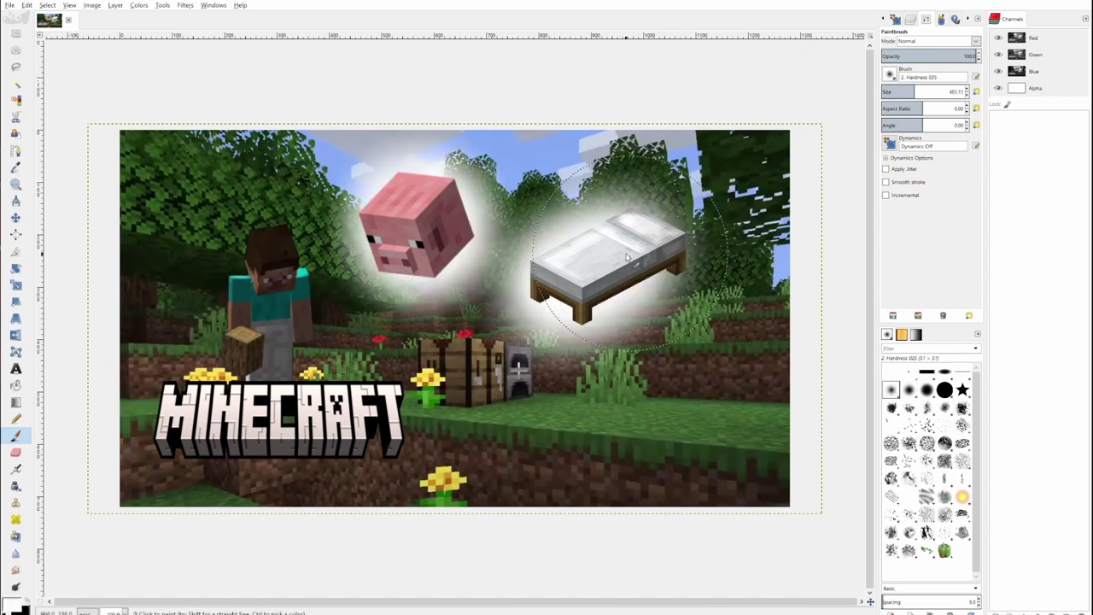
{"action": "mouse_move", "coordinate": [649, 256]}
{"action": "left_mouse_down"}
{"action": "mouse_move", "coordinate": [658, 248]}
{"action": "mouse_move", "coordinate": [653, 265]}
{"action": "left_mouse_up"}
{"action": "left_click", "coordinate": [655, 263]}
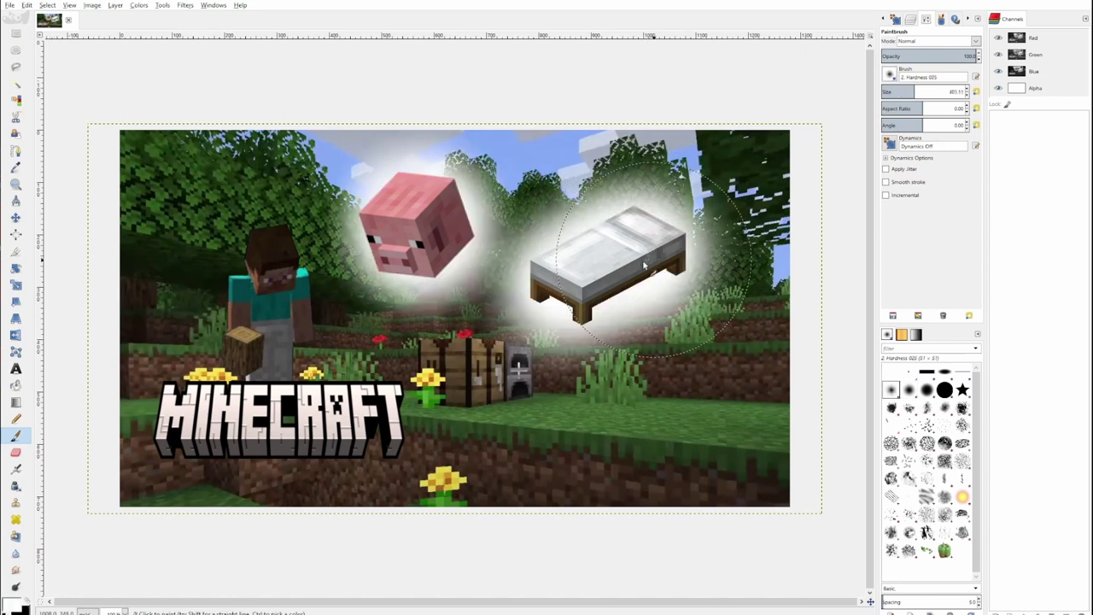
{"action": "left_click", "coordinate": [586, 263]}
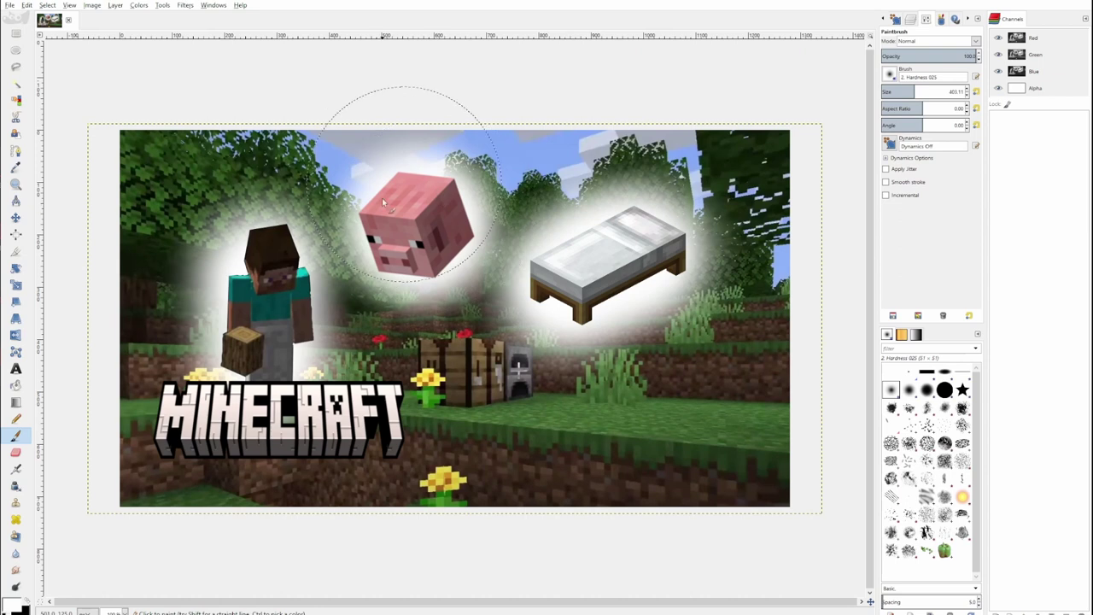
{"action": "left_click", "coordinate": [652, 245]}
{"action": "left_click", "coordinate": [651, 252]}
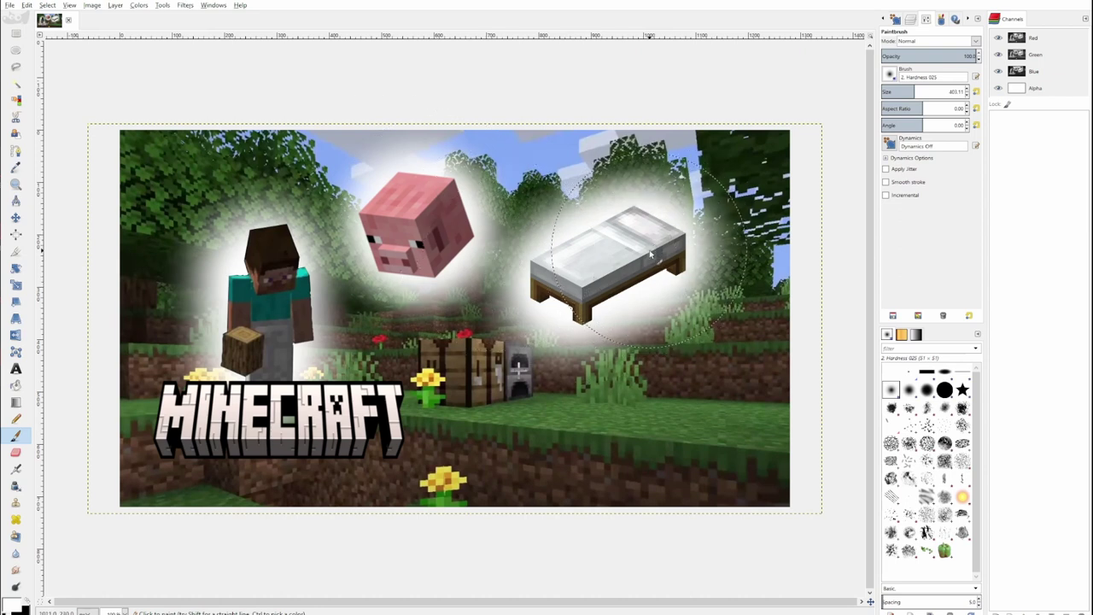
Duplicate the pig head layer 256x256.png and load the lower copy's opaque shape as a selection.
{"action": "left_click", "coordinate": [911, 19]}
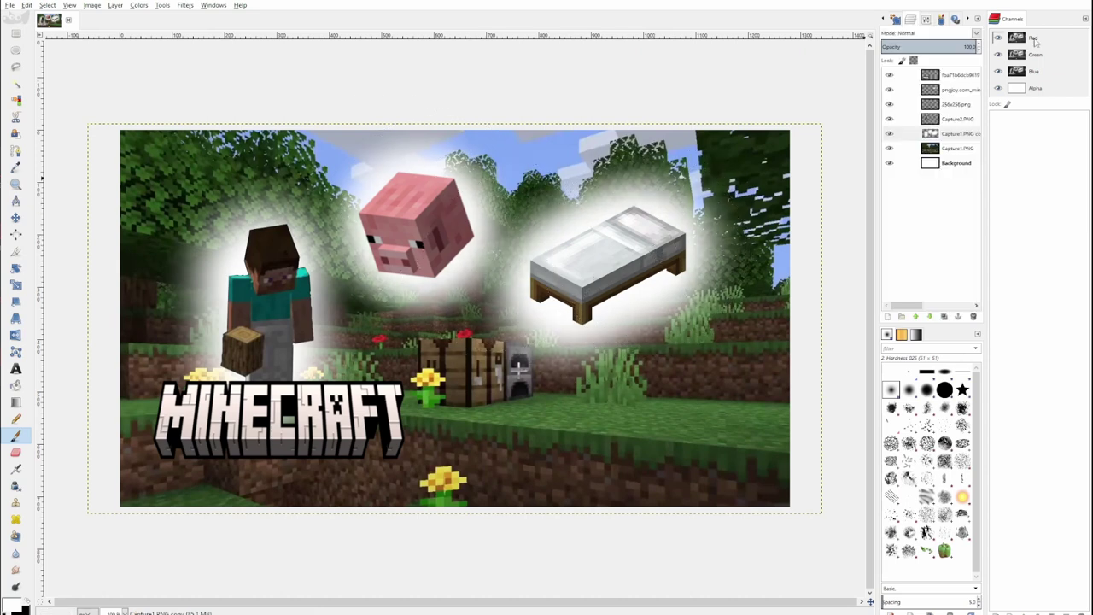
{"action": "left_click", "coordinate": [959, 120]}
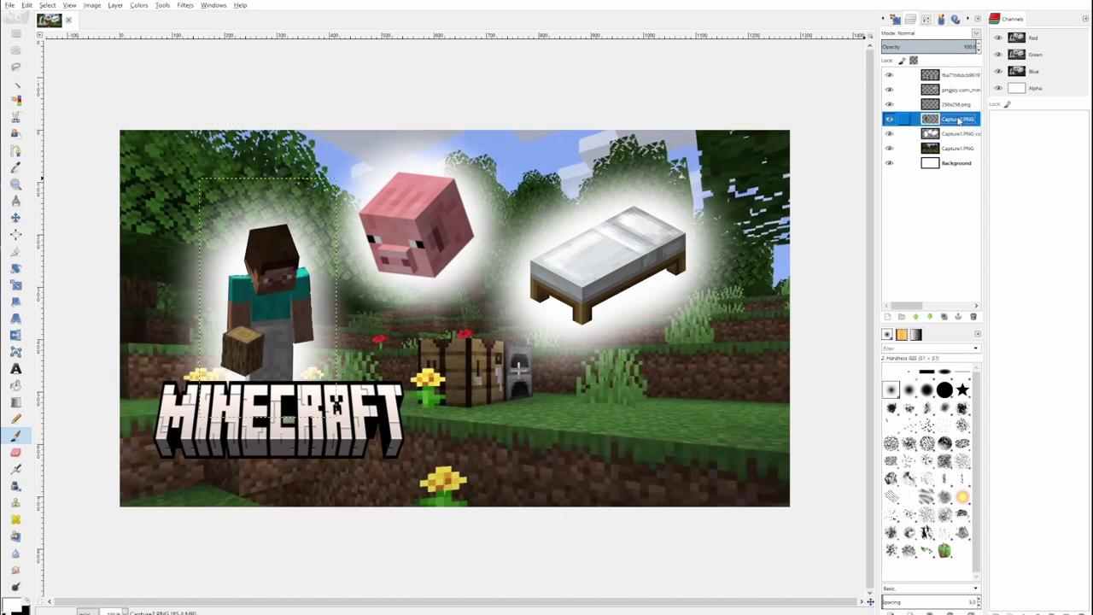
{"action": "left_click", "coordinate": [959, 103]}
{"action": "left_click_drag", "start_coordinate": [959, 103], "coordinate": [945, 316]}
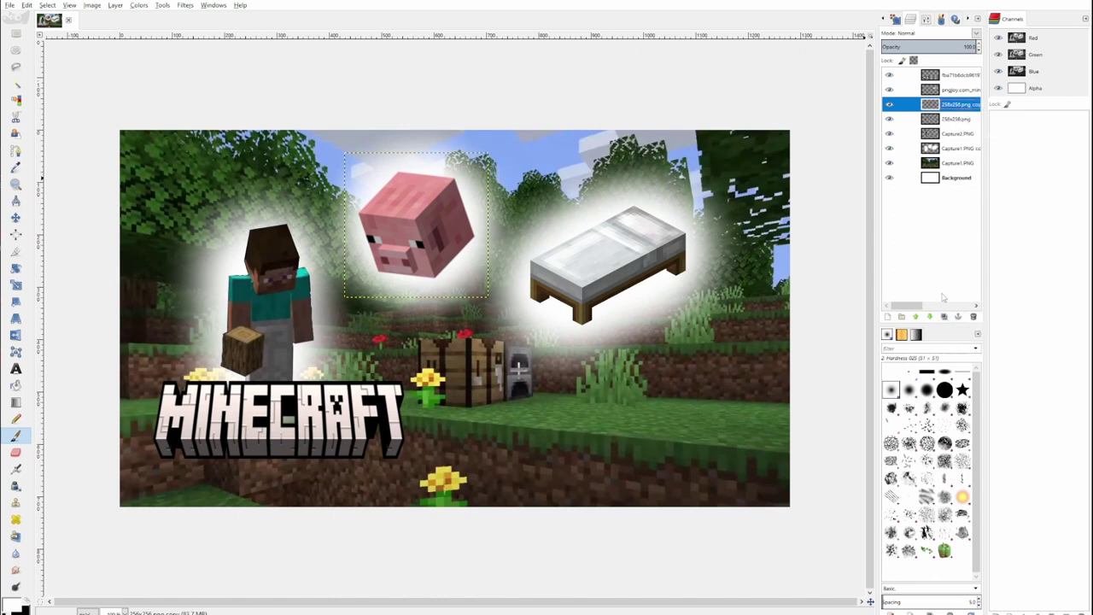
{"action": "left_click", "coordinate": [962, 123]}
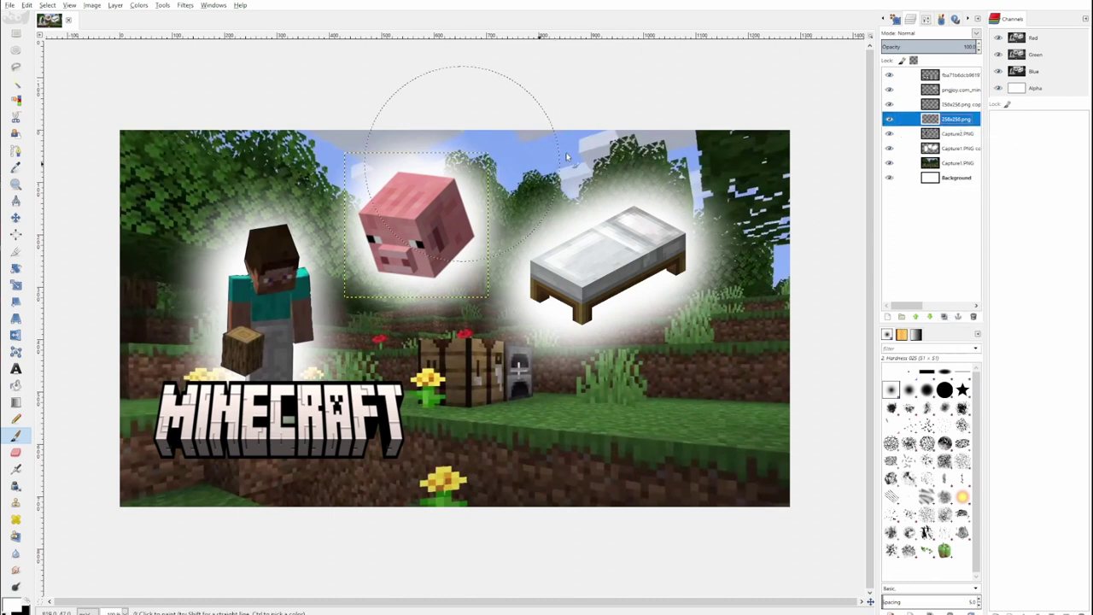
{"action": "right_click", "coordinate": [963, 120]}
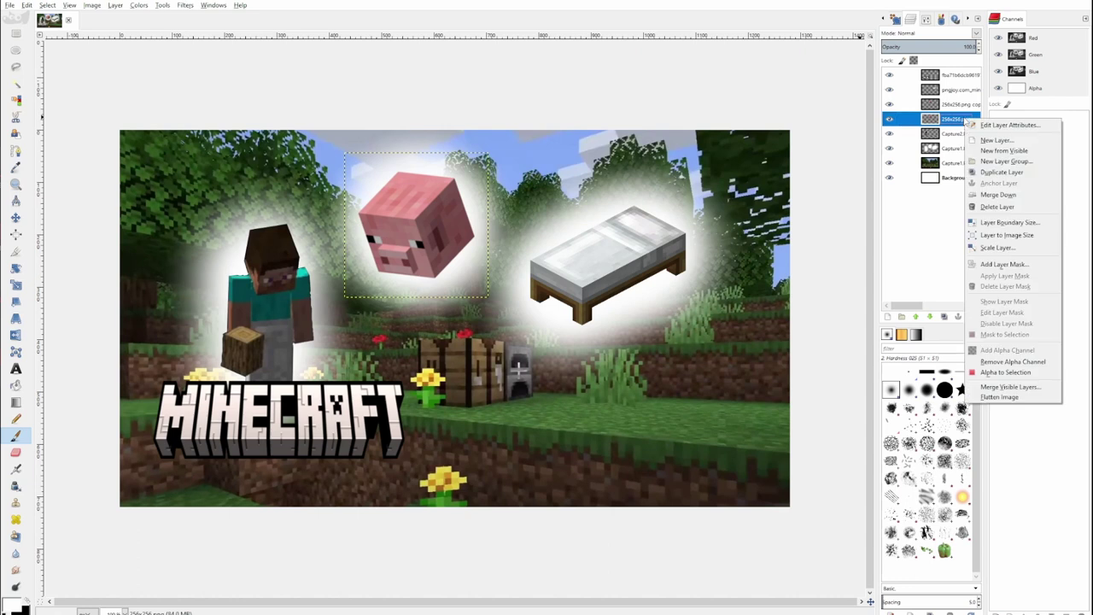
{"action": "left_click", "coordinate": [1005, 373]}
Grow the selection around the pig head outward in two passes to leave room for an outline.
{"action": "left_click", "coordinate": [28, 5]}
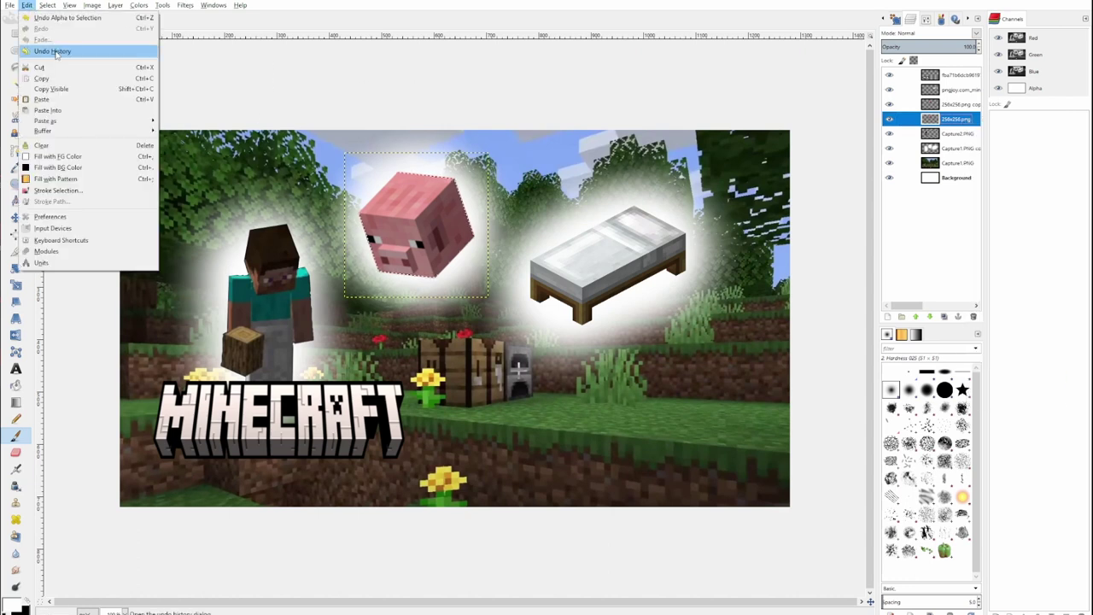
{"action": "mouse_move", "coordinate": [47, 5]}
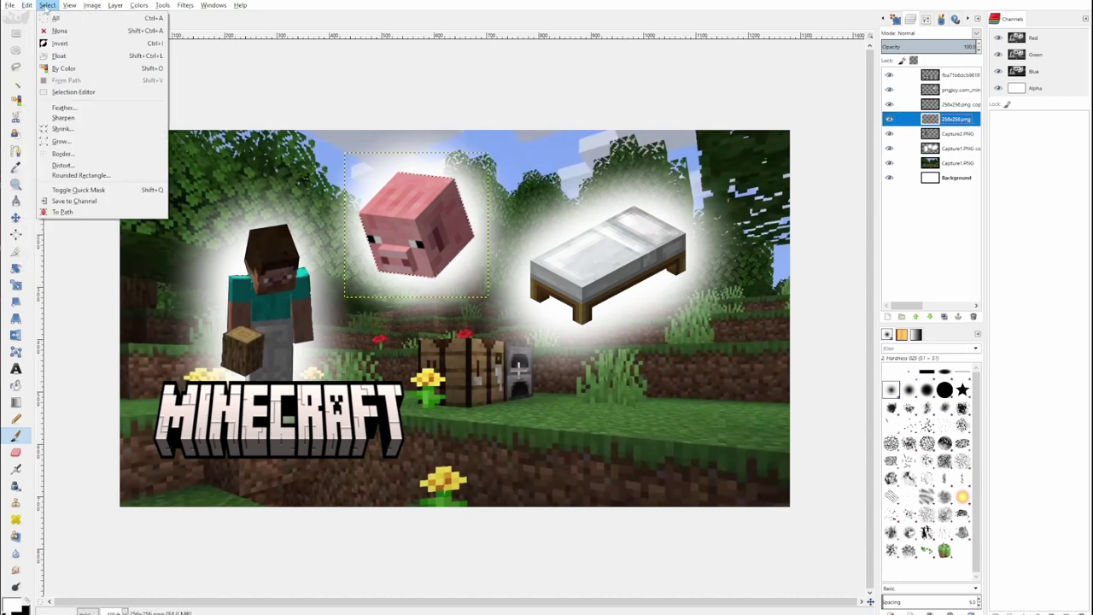
{"action": "left_click", "coordinate": [99, 135]}
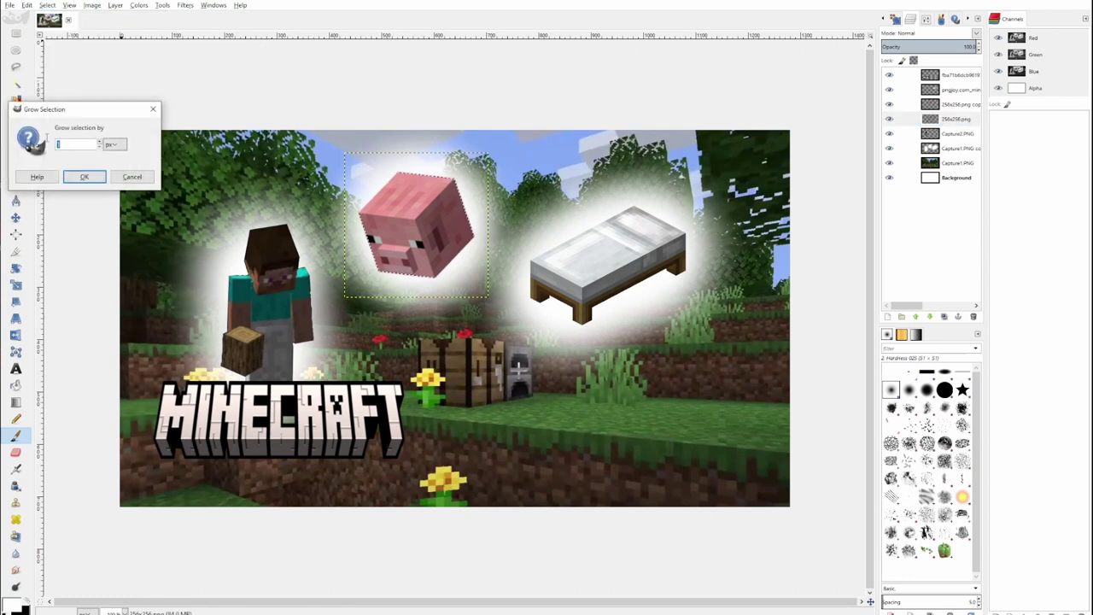
{"action": "left_click", "coordinate": [84, 176]}
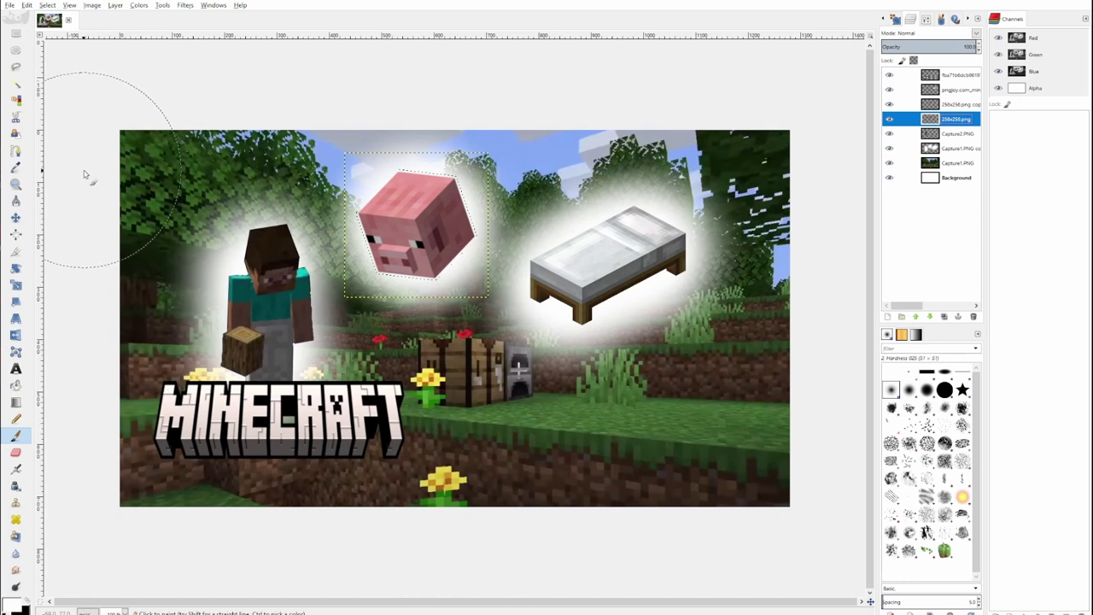
{"action": "left_click", "coordinate": [48, 5]}
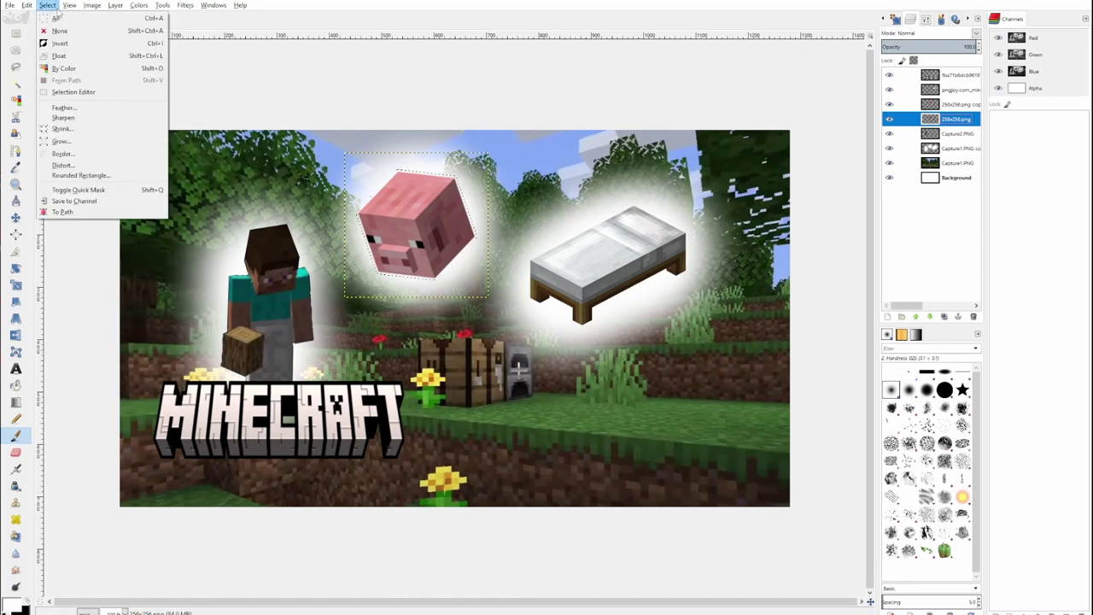
{"action": "left_click", "coordinate": [86, 138]}
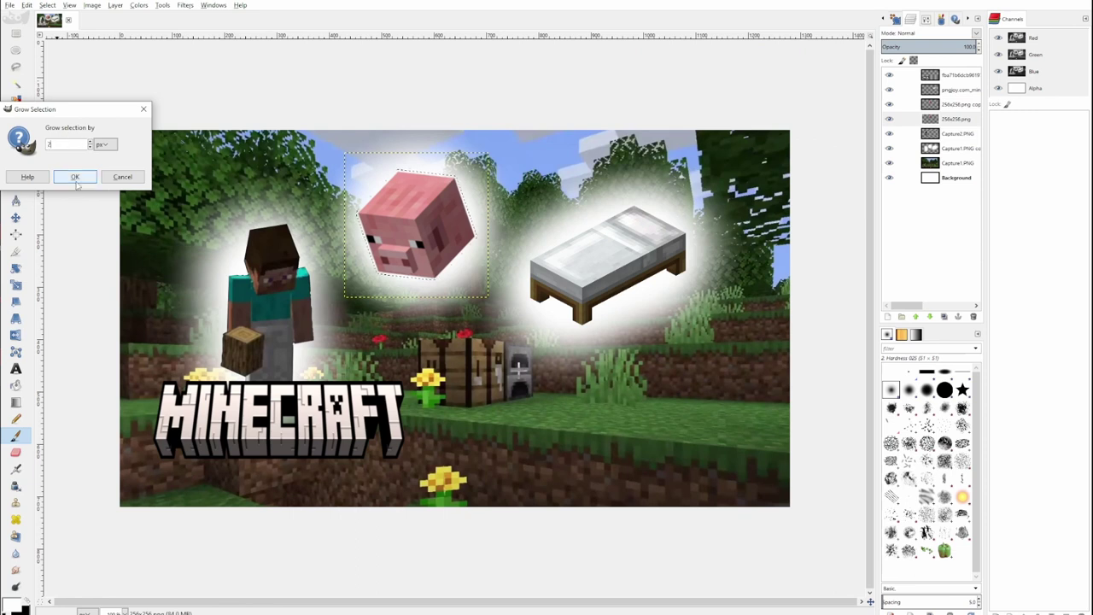
{"action": "left_click", "coordinate": [74, 177]}
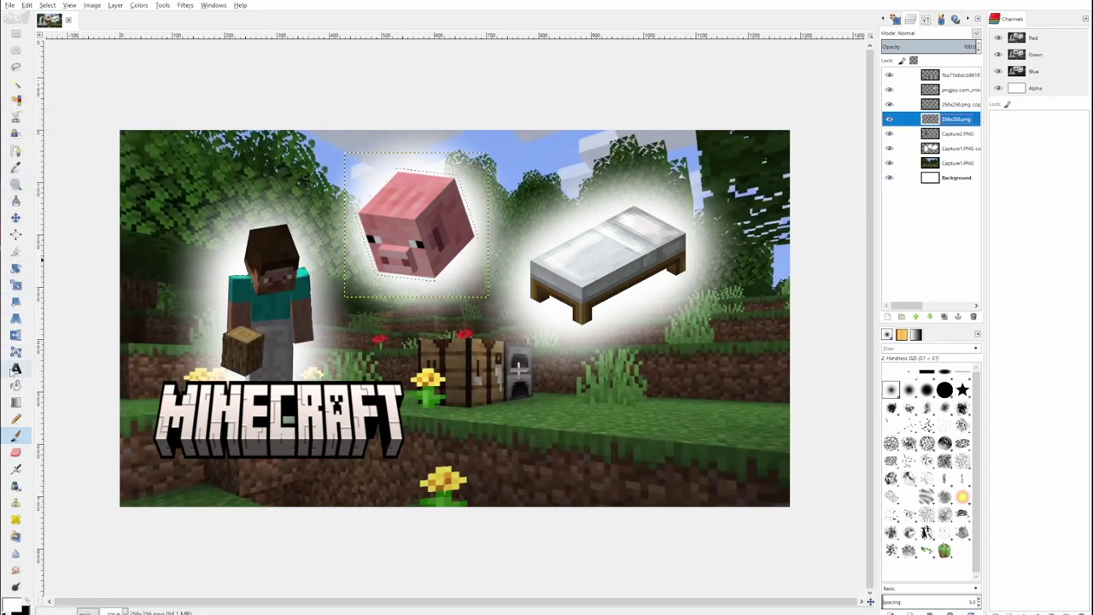
Paint the enlarged selection black with the 2. Hardness 100 brush on the lower pig head layer to outline the head.
{"action": "left_click", "coordinate": [25, 603]}
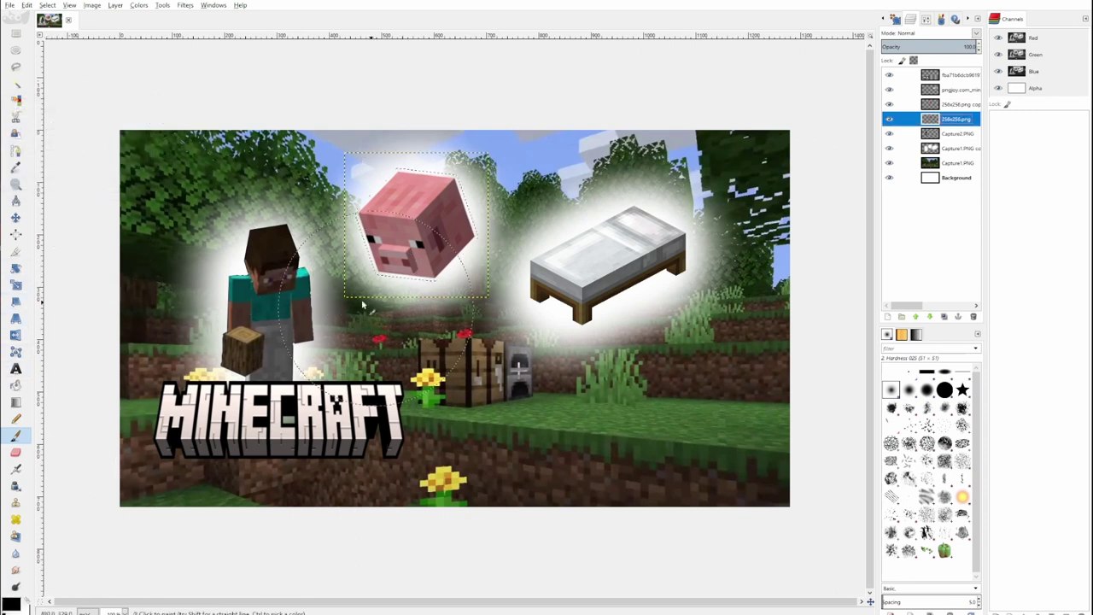
{"action": "left_click", "coordinate": [926, 20]}
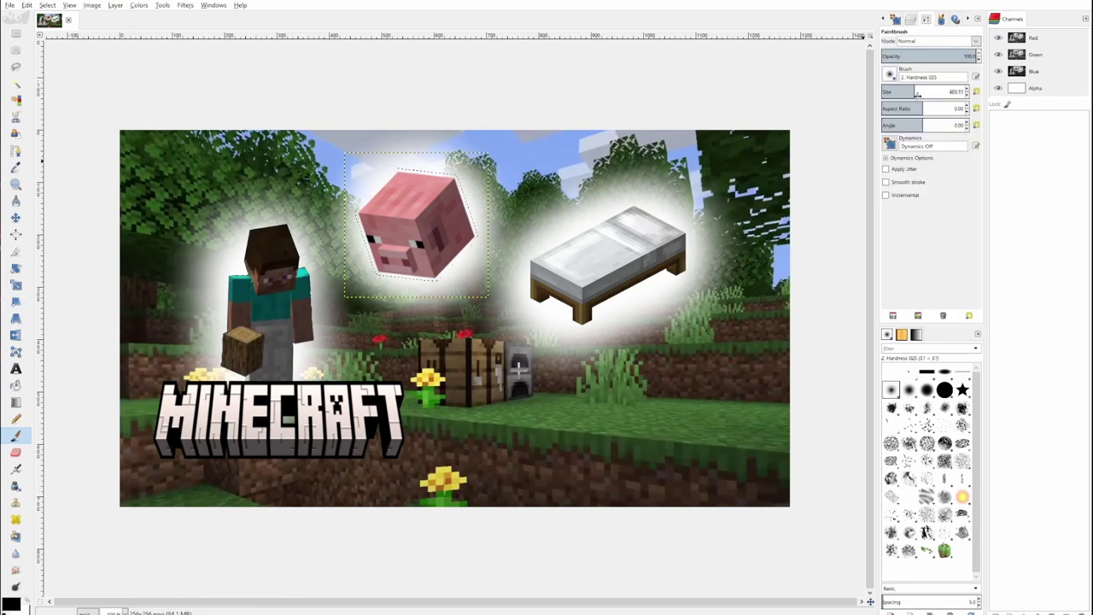
{"action": "left_click", "coordinate": [891, 75]}
{"action": "left_click", "coordinate": [945, 111]}
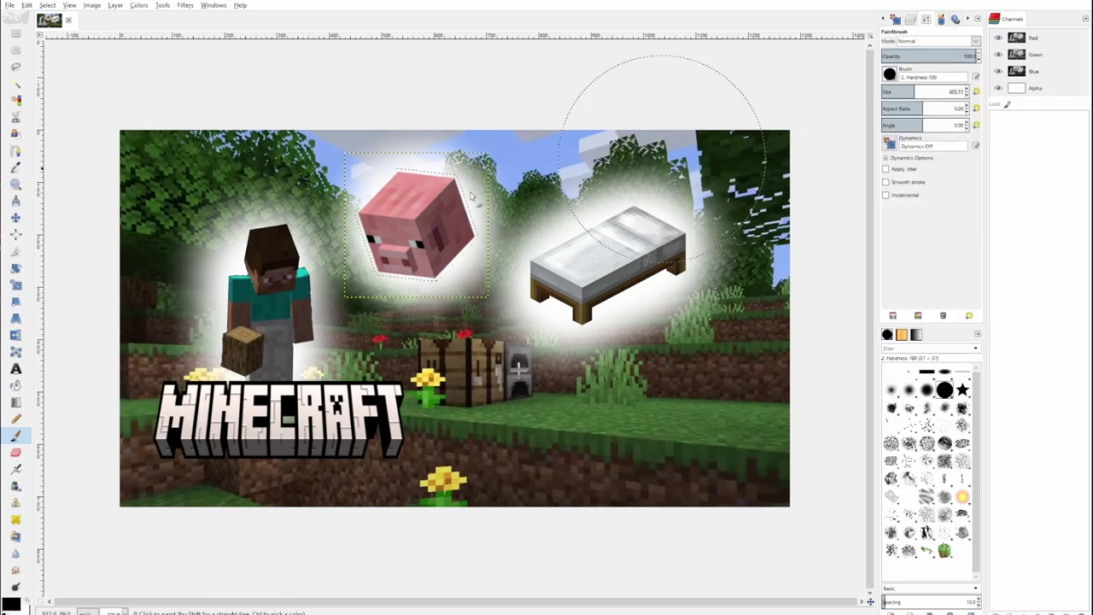
{"action": "left_click", "coordinate": [414, 222]}
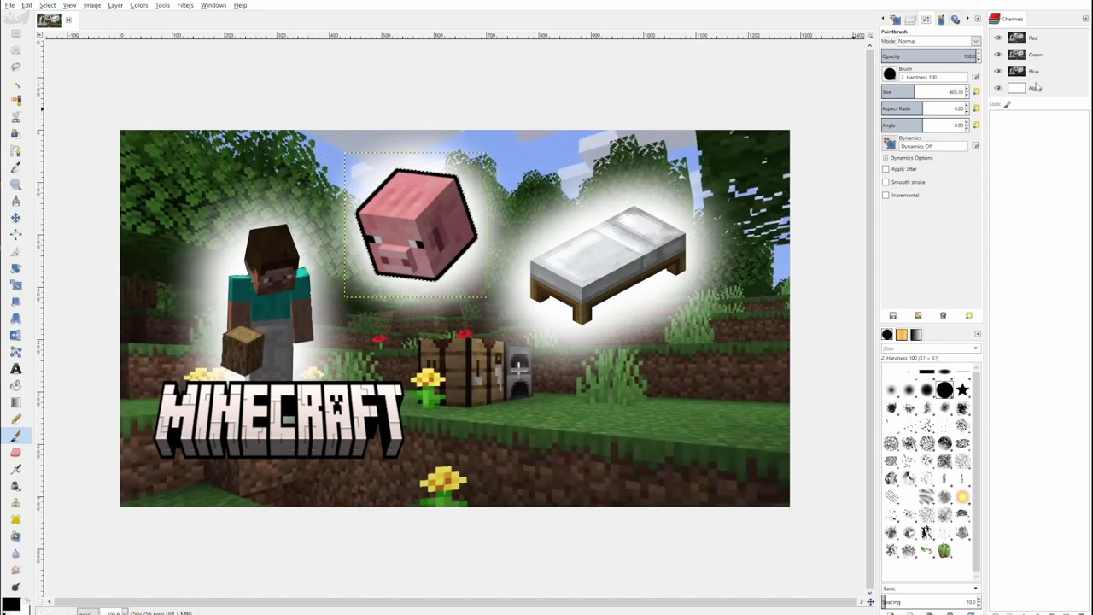
Duplicate the bed layer and paint a black outline around the bed, completing its clipped edges on the Capture1.PNG copy layer.
{"action": "left_click", "coordinate": [917, 18]}
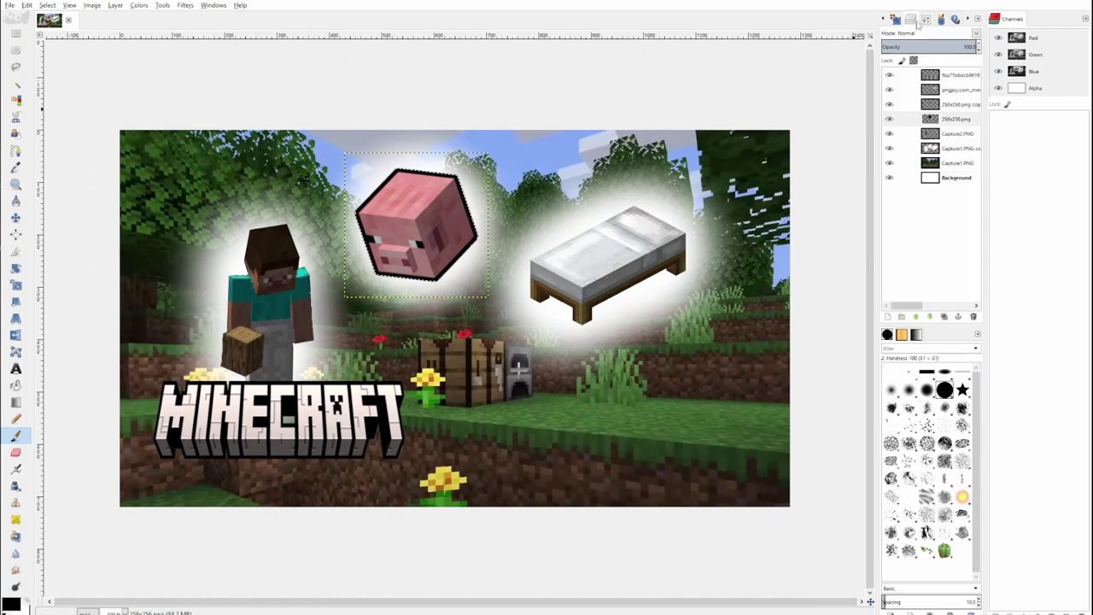
{"action": "left_click", "coordinate": [958, 90]}
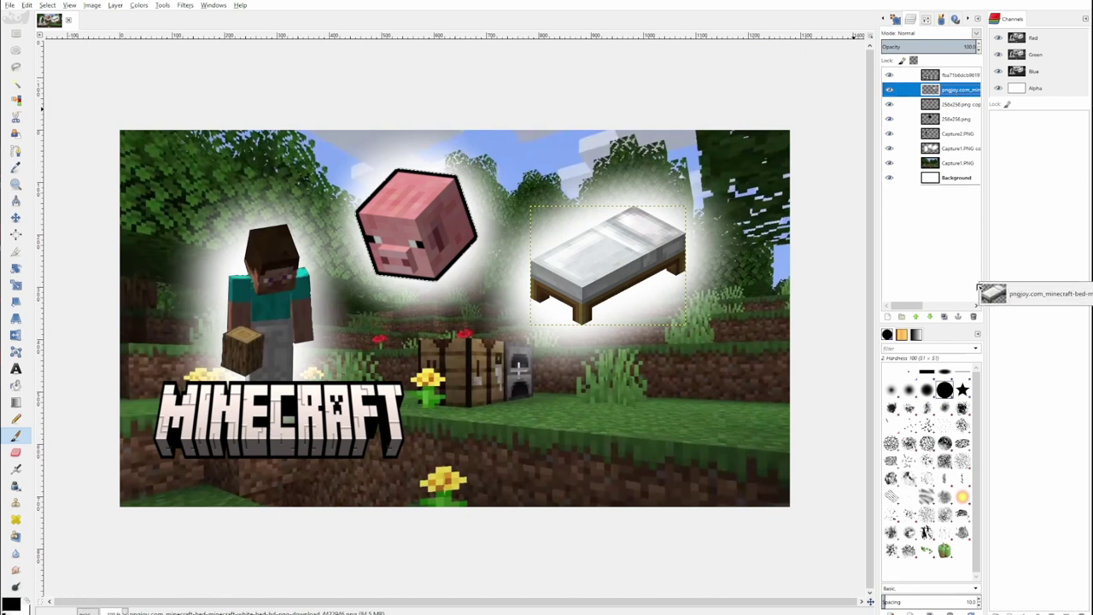
{"action": "left_click", "coordinate": [944, 316]}
{"action": "left_click", "coordinate": [963, 105]}
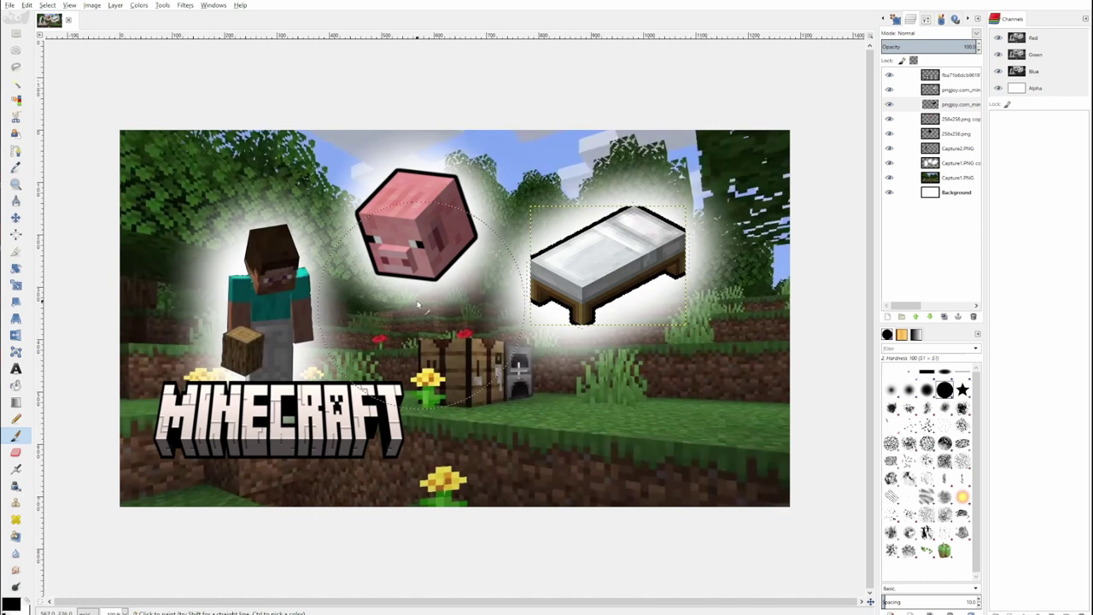
{"action": "double_click", "coordinate": [959, 163]}
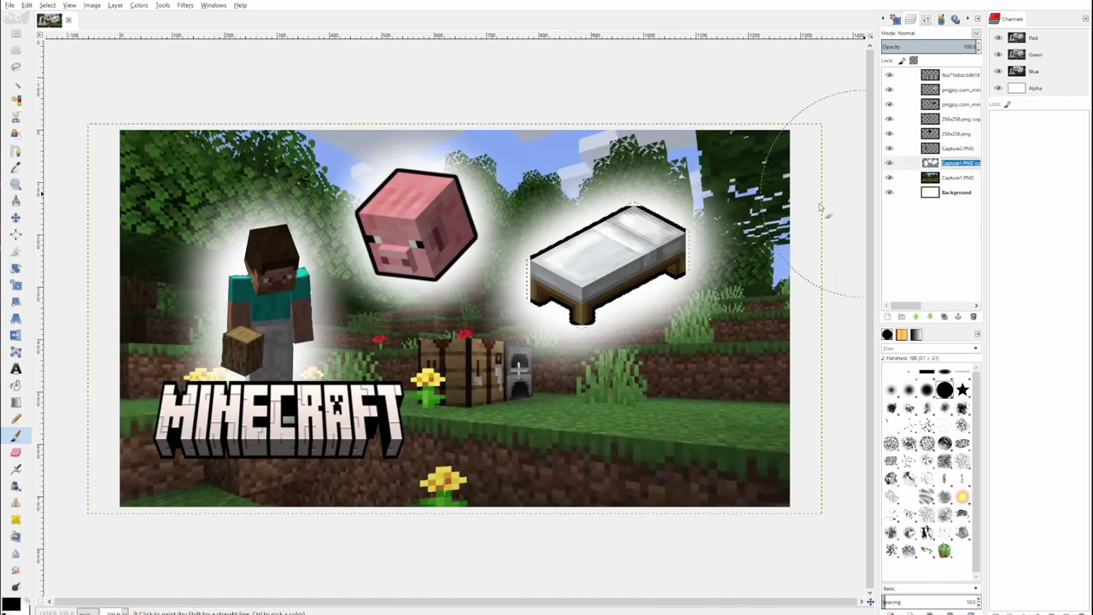
{"action": "left_click", "coordinate": [607, 274]}
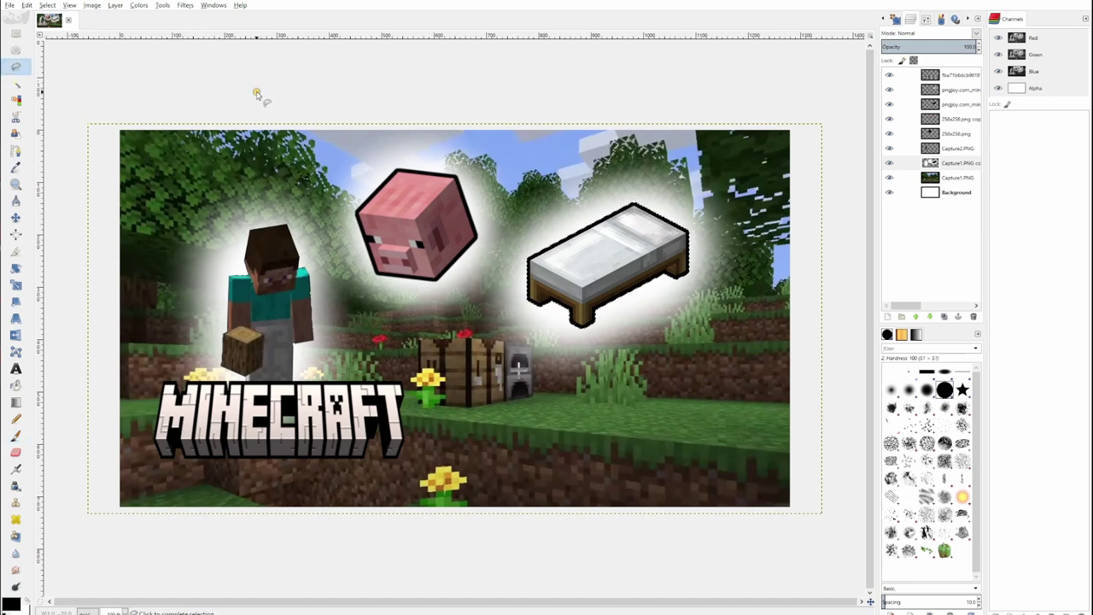
Duplicate the Capture1.PNG background layer and remove the white glow from behind the pig head, bed and character.
{"action": "key", "text": "shift+ctrl+d"}
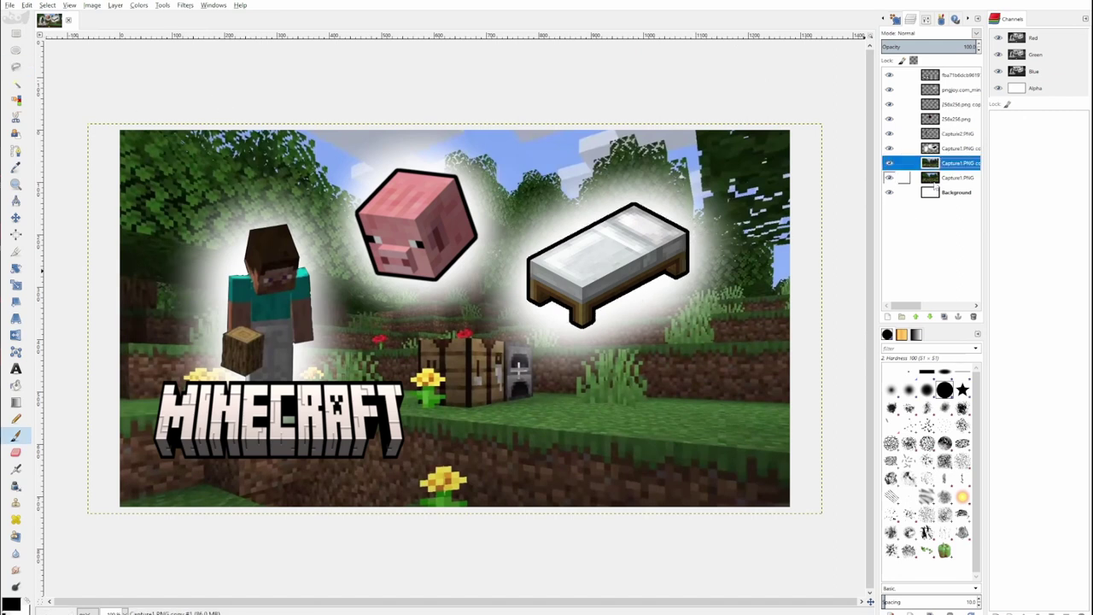
{"action": "left_click", "coordinate": [951, 149]}
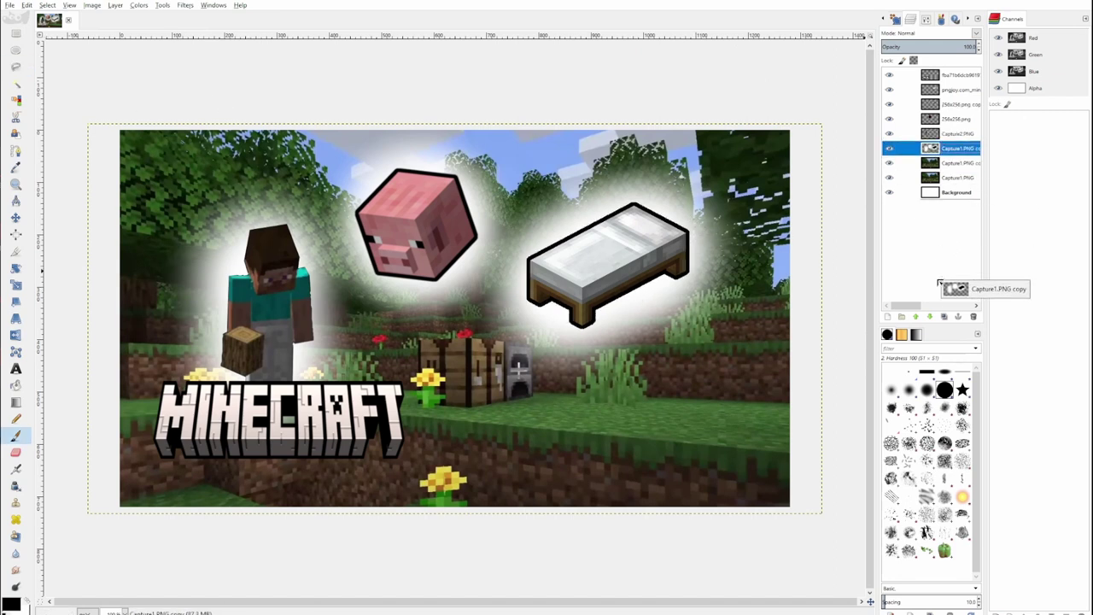
{"action": "left_click", "coordinate": [963, 162]}
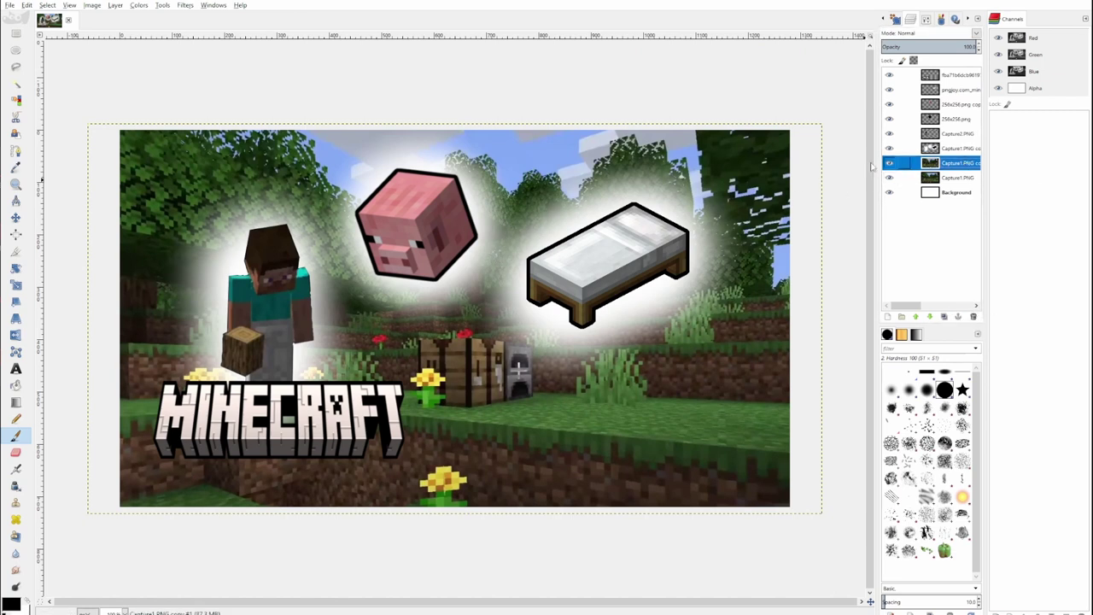
{"action": "double_click", "coordinate": [967, 164]}
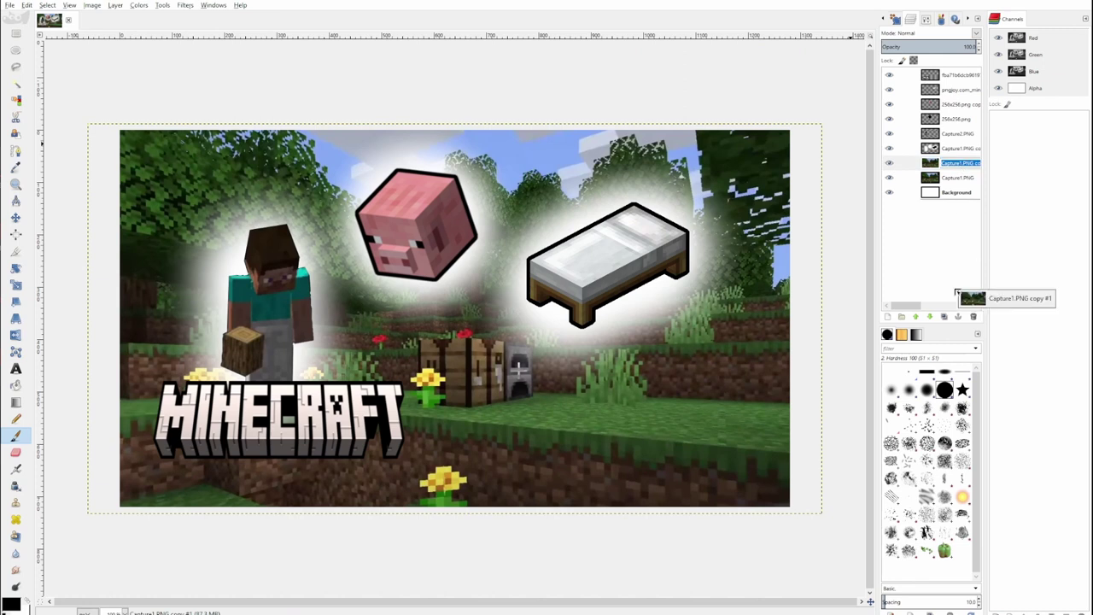
{"action": "left_click", "coordinate": [956, 149]}
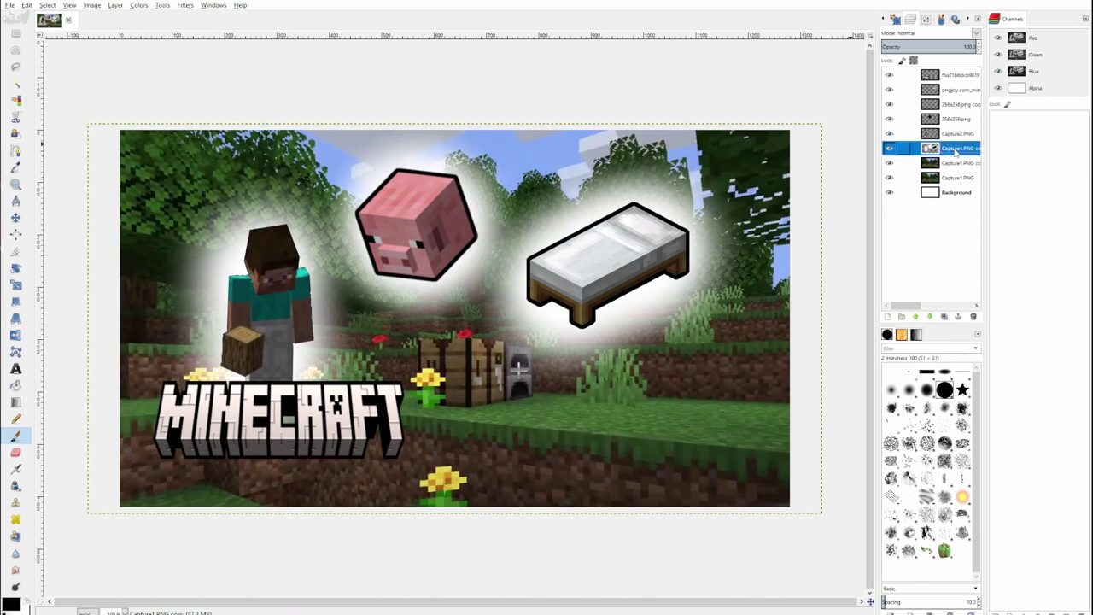
{"action": "left_click_drag", "start_coordinate": [962, 174], "coordinate": [973, 317]}
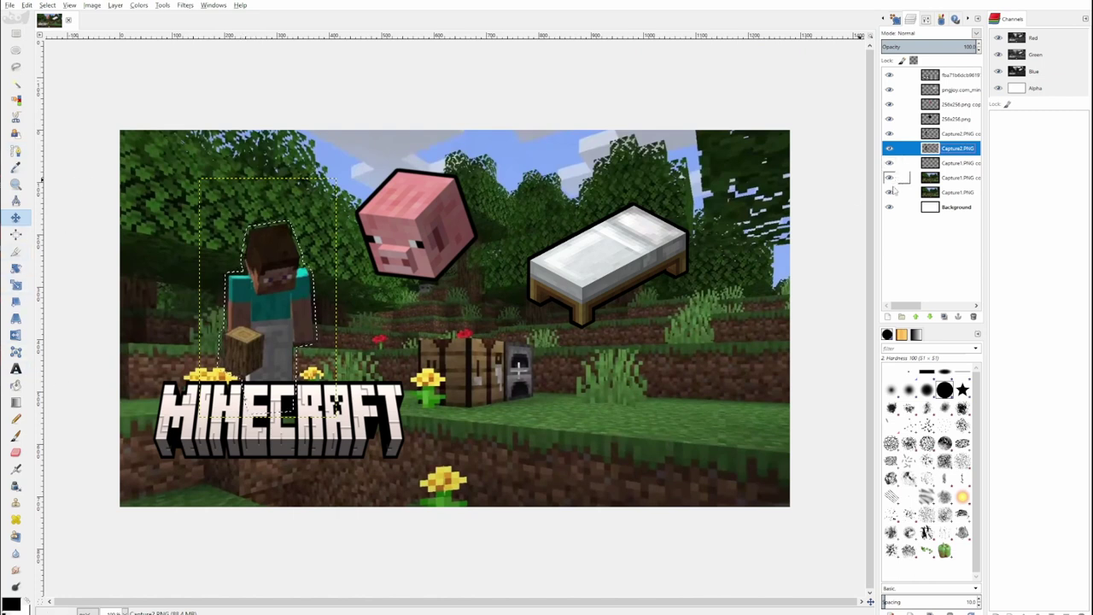
Paint a black outline around the whole character on the Capture2.PNG layer, hiding the Minecraft logo only while painting.
{"action": "left_click", "coordinate": [889, 74]}
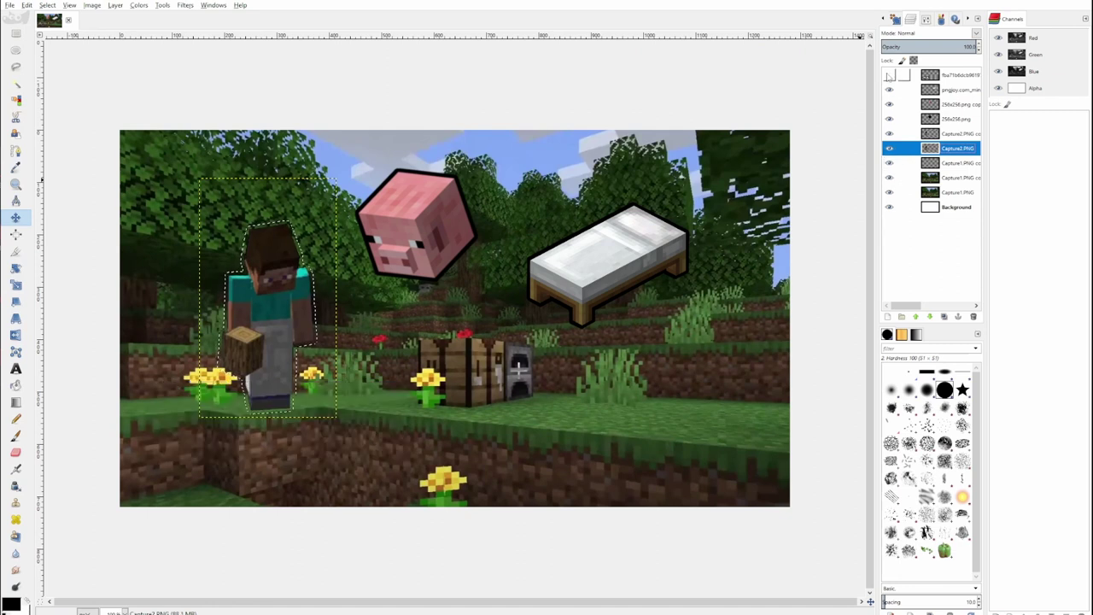
{"action": "left_click", "coordinate": [15, 434]}
{"action": "left_click", "coordinate": [281, 293]}
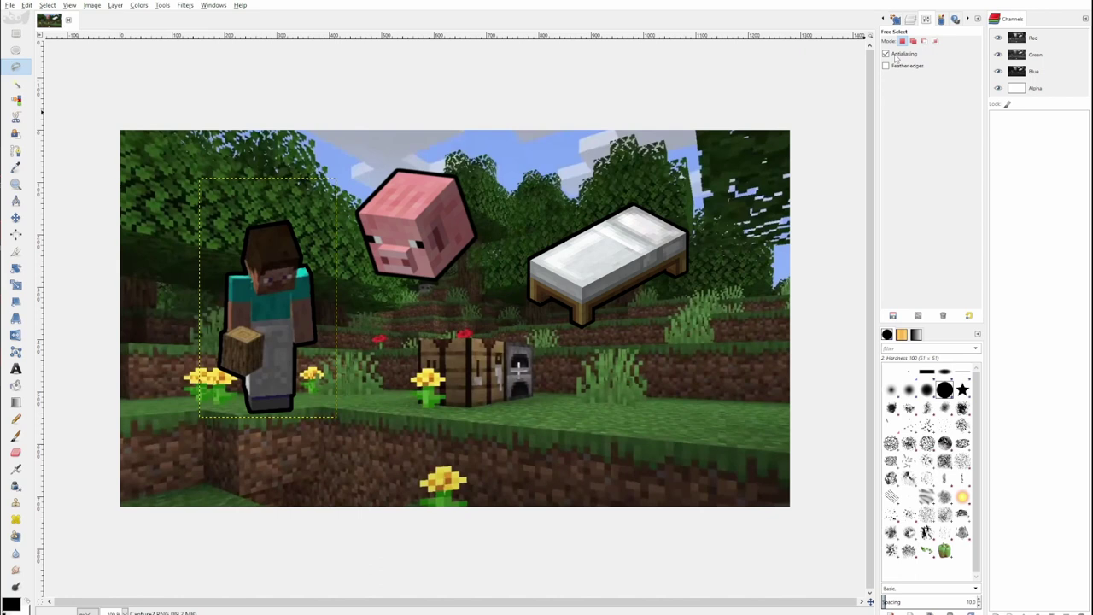
{"action": "left_click", "coordinate": [912, 19]}
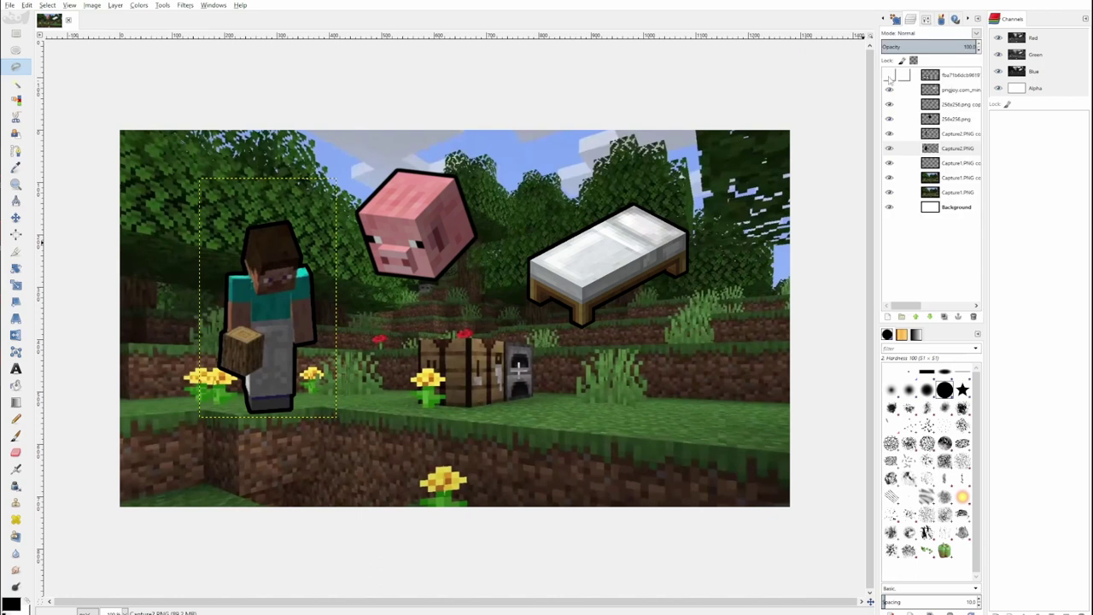
{"action": "left_click", "coordinate": [889, 75]}
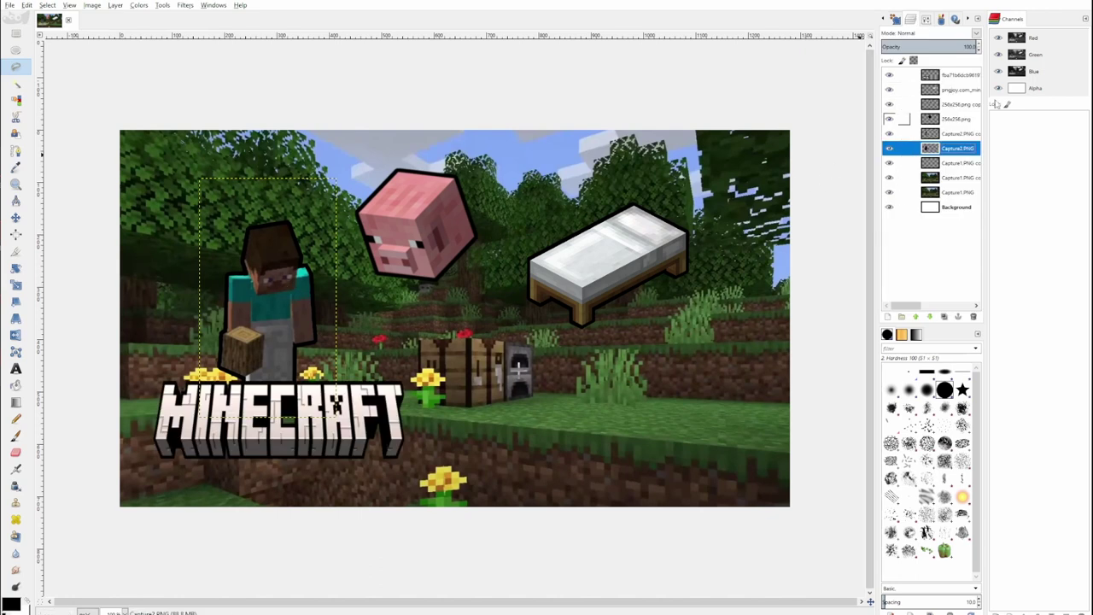
Move the character and its black outline layer together to the left of the scene, clear of the Minecraft logo.
{"action": "left_click", "coordinate": [889, 133]}
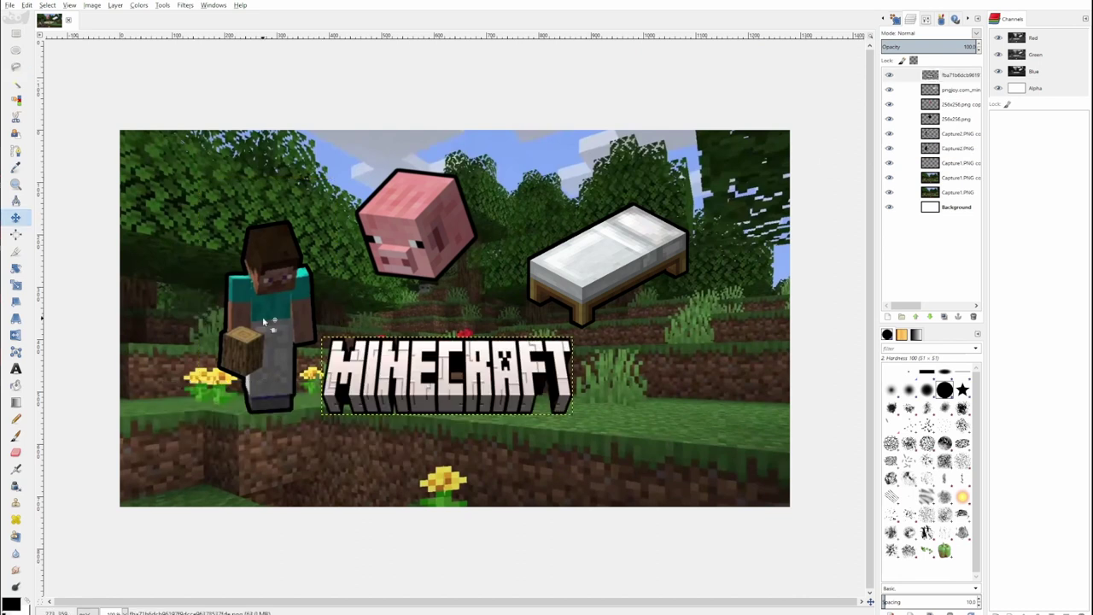
{"action": "left_click", "coordinate": [958, 148]}
{"action": "left_click_drag", "start_coordinate": [302, 323], "coordinate": [278, 323]}
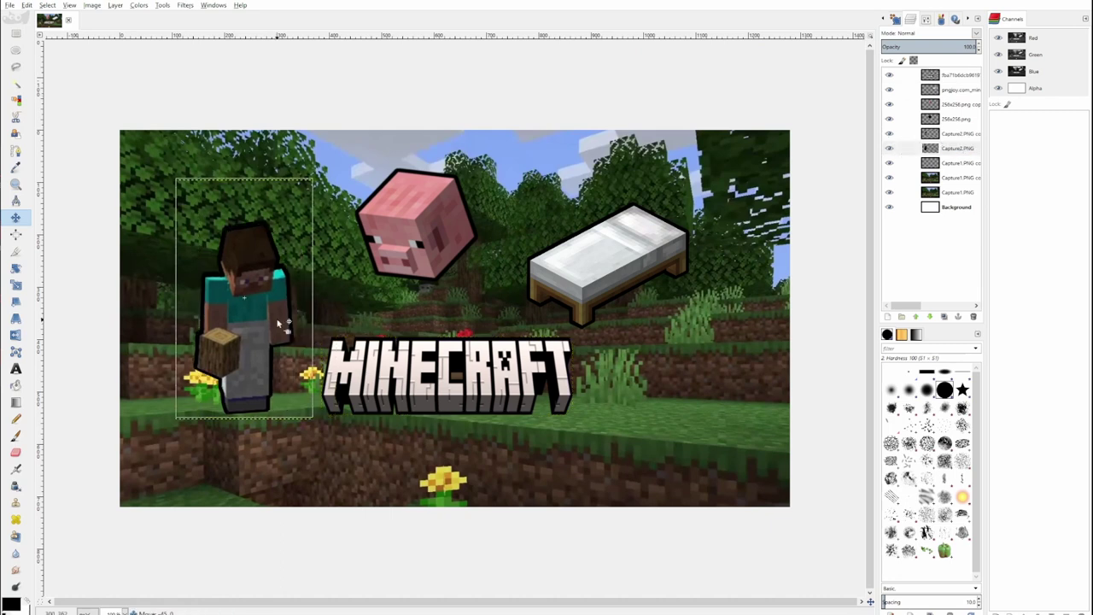
{"action": "left_click_drag", "start_coordinate": [278, 323], "coordinate": [278, 324]}
{"action": "left_click", "coordinate": [278, 325]}
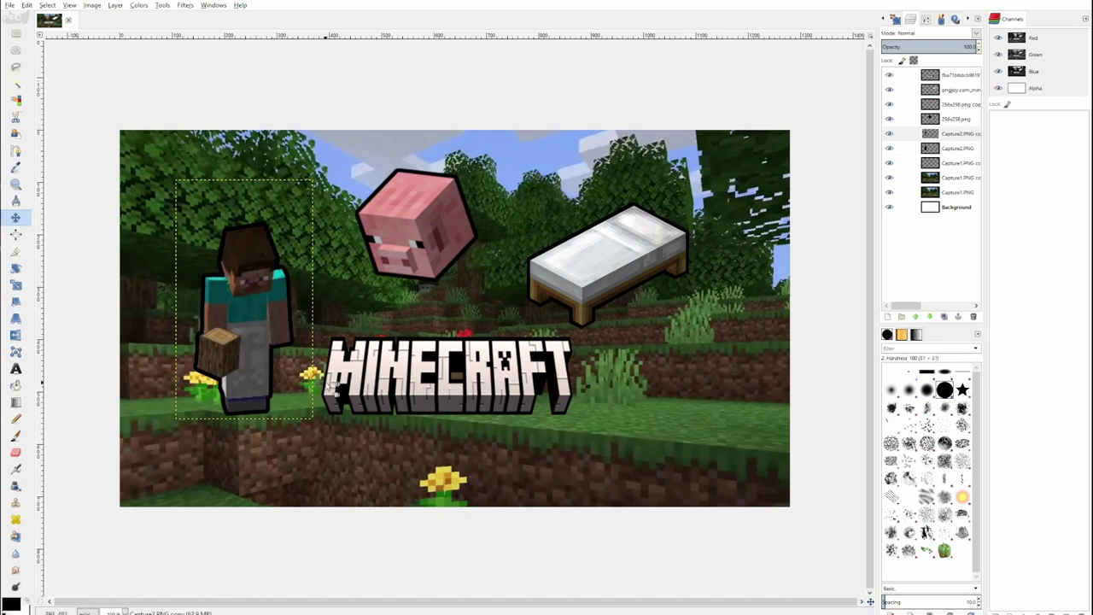
Move the Minecraft logo down onto the dirt bank below the crafting tables and furnace.
{"action": "left_click", "coordinate": [595, 393]}
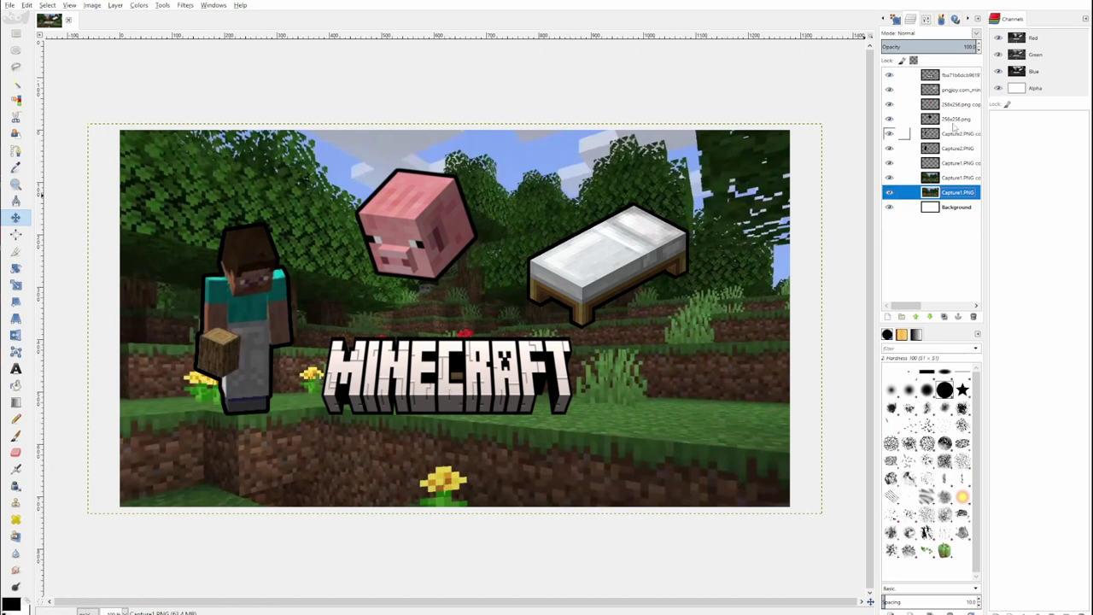
{"action": "left_click", "coordinate": [931, 75]}
{"action": "left_click_drag", "start_coordinate": [487, 381], "coordinate": [526, 429]}
{"action": "left_click", "coordinate": [948, 193]}
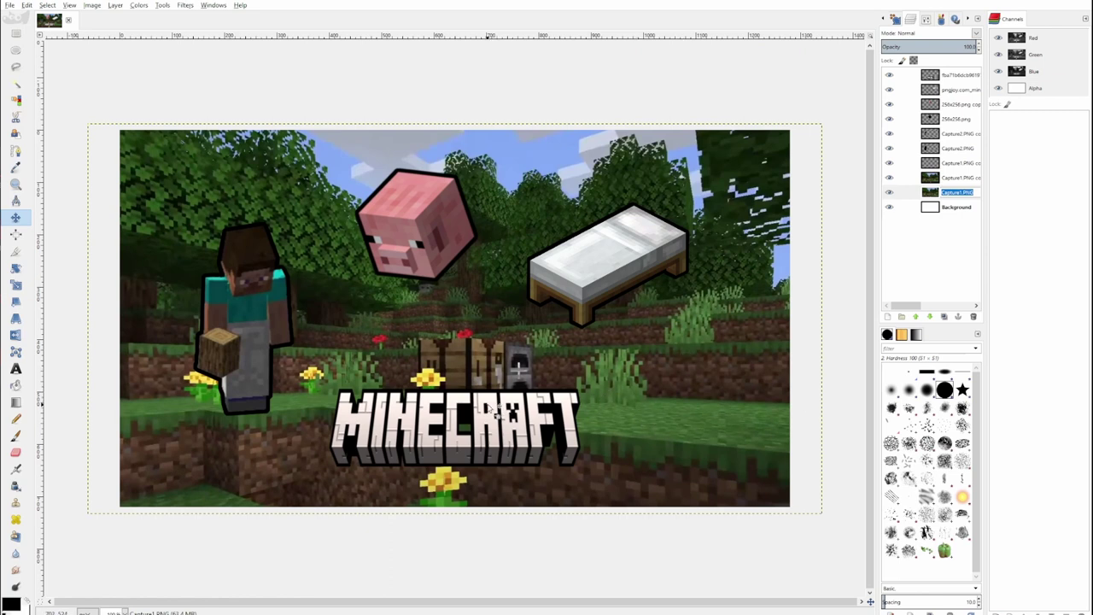
{"action": "left_click_drag", "start_coordinate": [481, 416], "coordinate": [477, 412]}
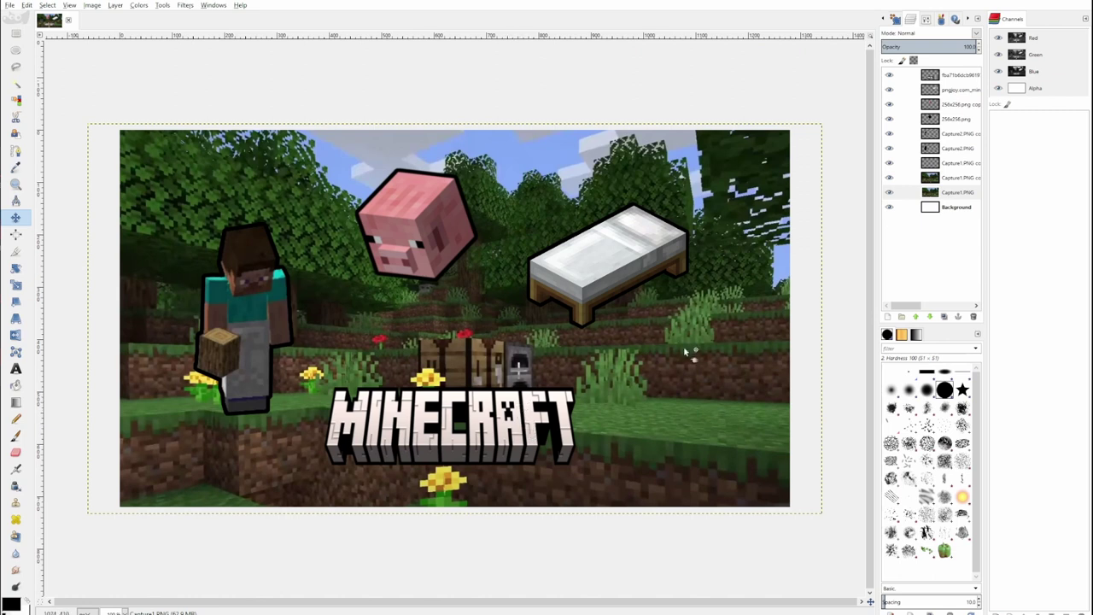
{"action": "left_click", "coordinate": [510, 427]}
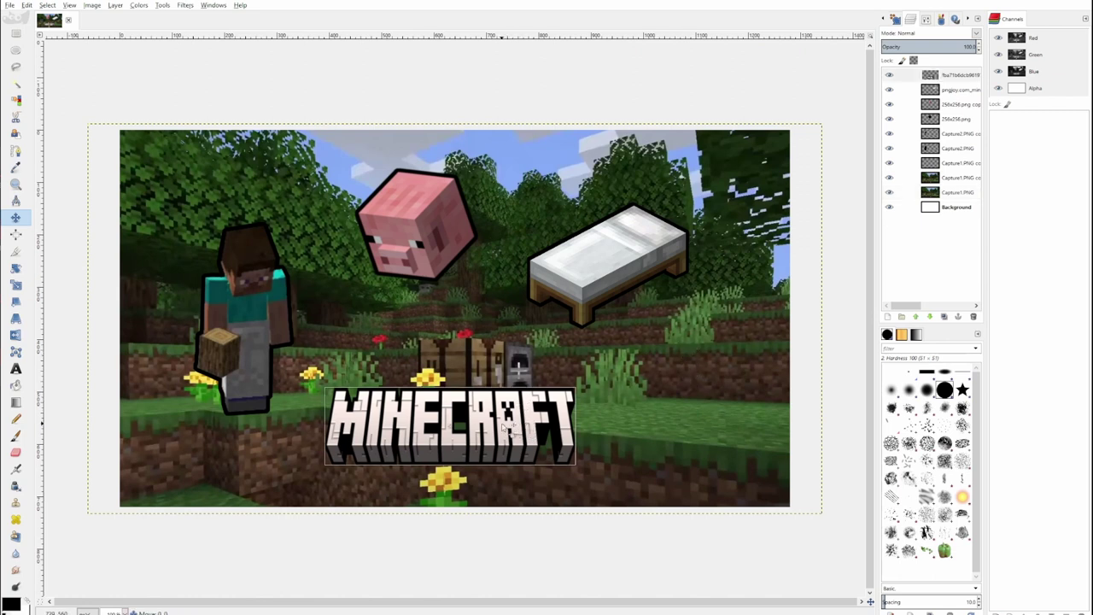
{"action": "left_click", "coordinate": [693, 414]}
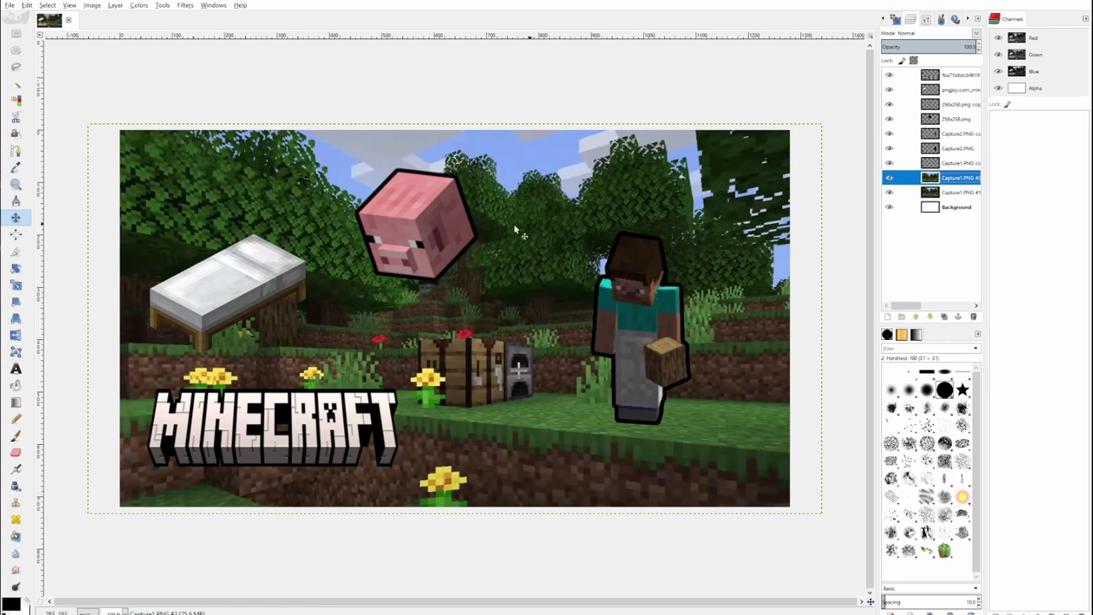
Try a horizontal flip of the upper Capture1.PNG background layer, then restore its original orientation.
{"action": "left_click", "coordinate": [16, 335]}
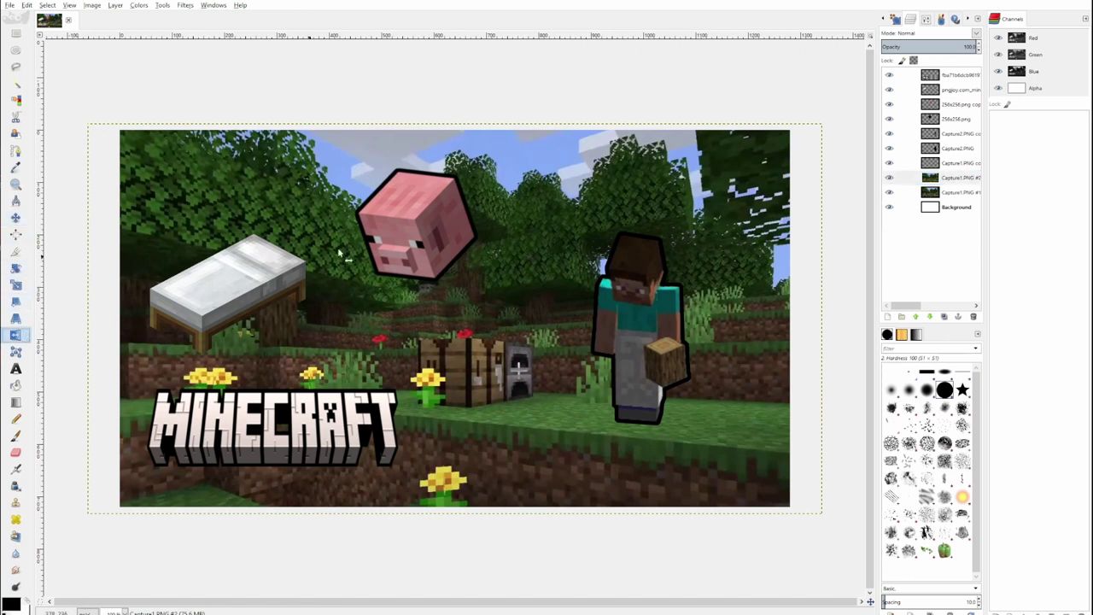
{"action": "left_click", "coordinate": [390, 243]}
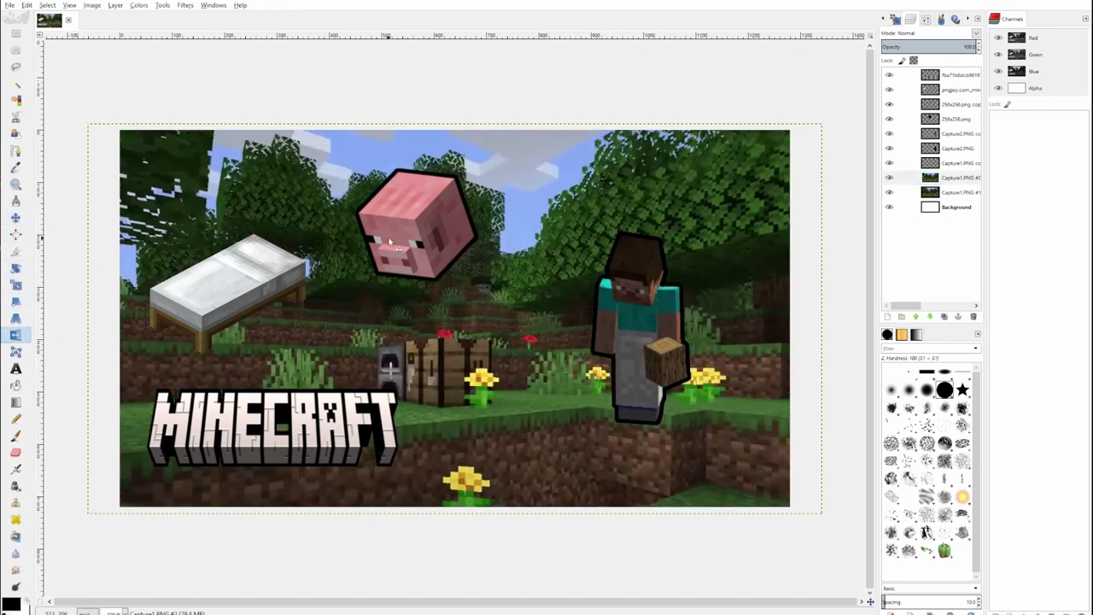
{"action": "left_click", "coordinate": [320, 242]}
{"action": "left_click", "coordinate": [437, 244]}
{"action": "left_click", "coordinate": [438, 248]}
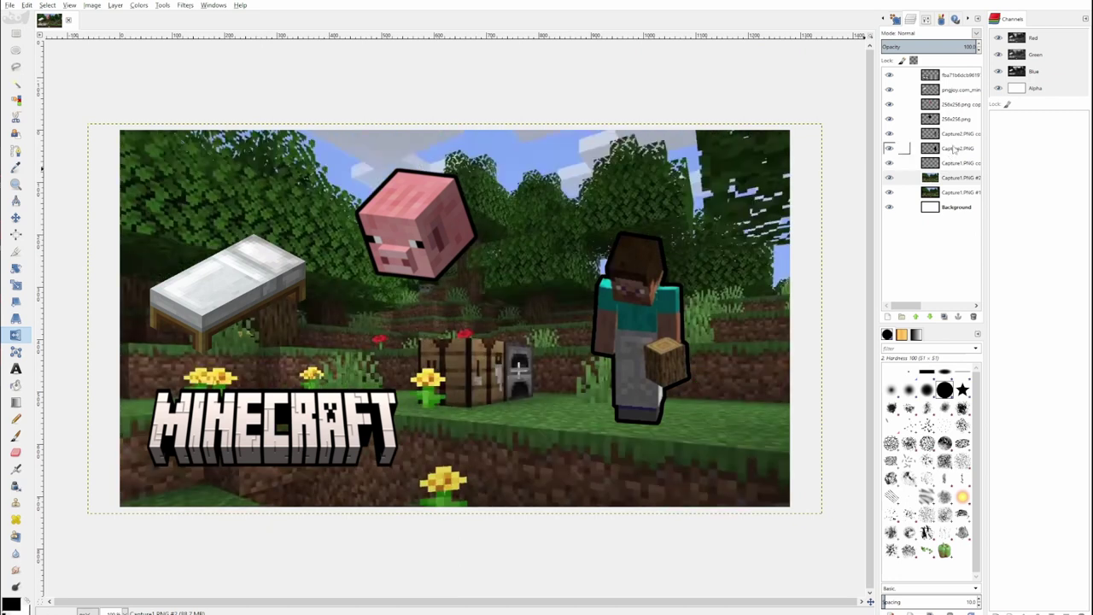
Flip the pig head and its black outline layer horizontally so the head faces the character.
{"action": "left_click", "coordinate": [956, 105]}
{"action": "left_click", "coordinate": [440, 223]}
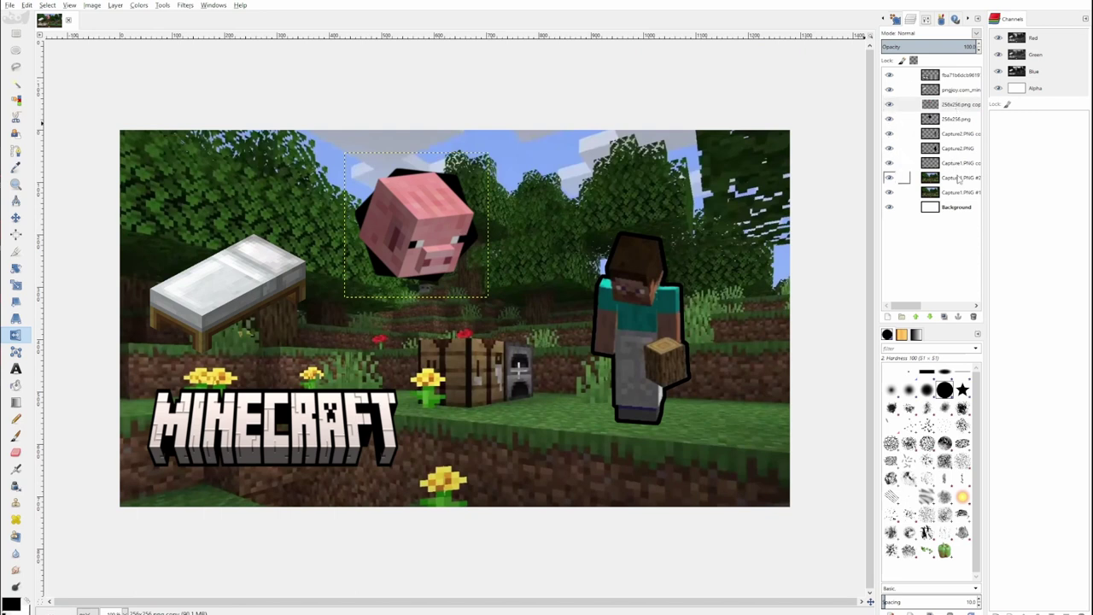
{"action": "double_click", "coordinate": [962, 119]}
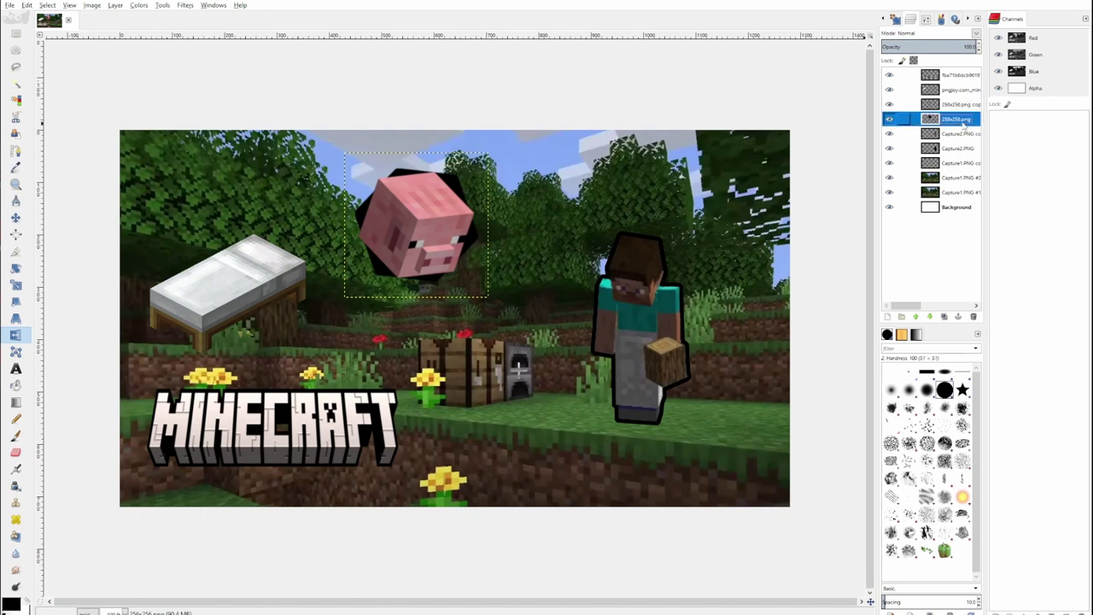
{"action": "left_click", "coordinate": [456, 186]}
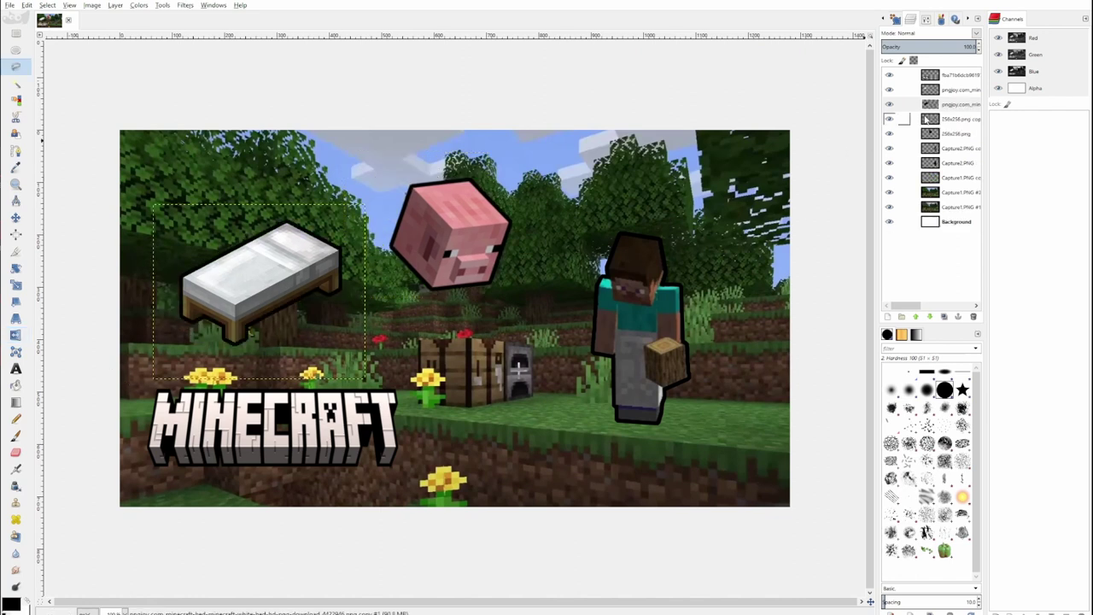
Slightly enlarge the character, pig head and bed together with their outlines, and the Minecraft logo.
{"action": "left_click", "coordinate": [959, 219]}
{"action": "left_click", "coordinate": [959, 210]}
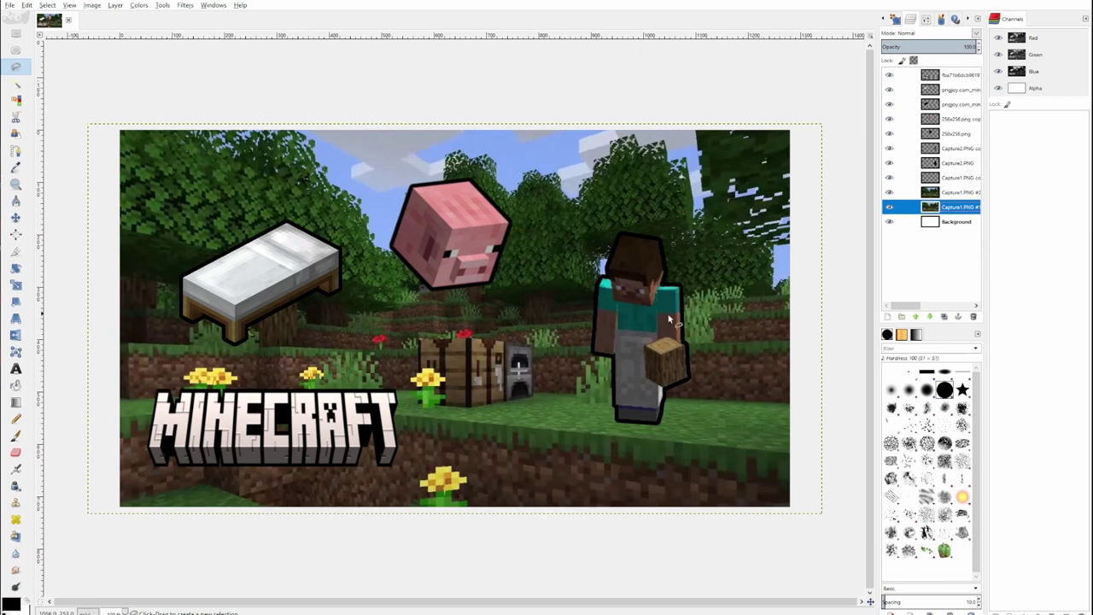
{"action": "left_click", "coordinate": [16, 284]}
{"action": "left_click", "coordinate": [14, 217]}
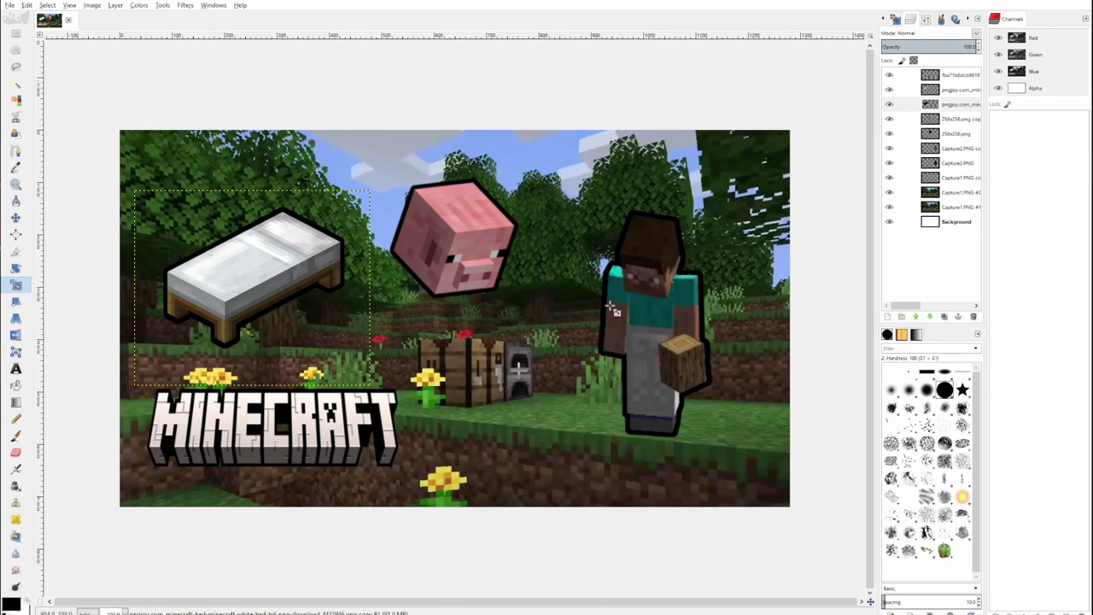
{"action": "left_click", "coordinate": [15, 216]}
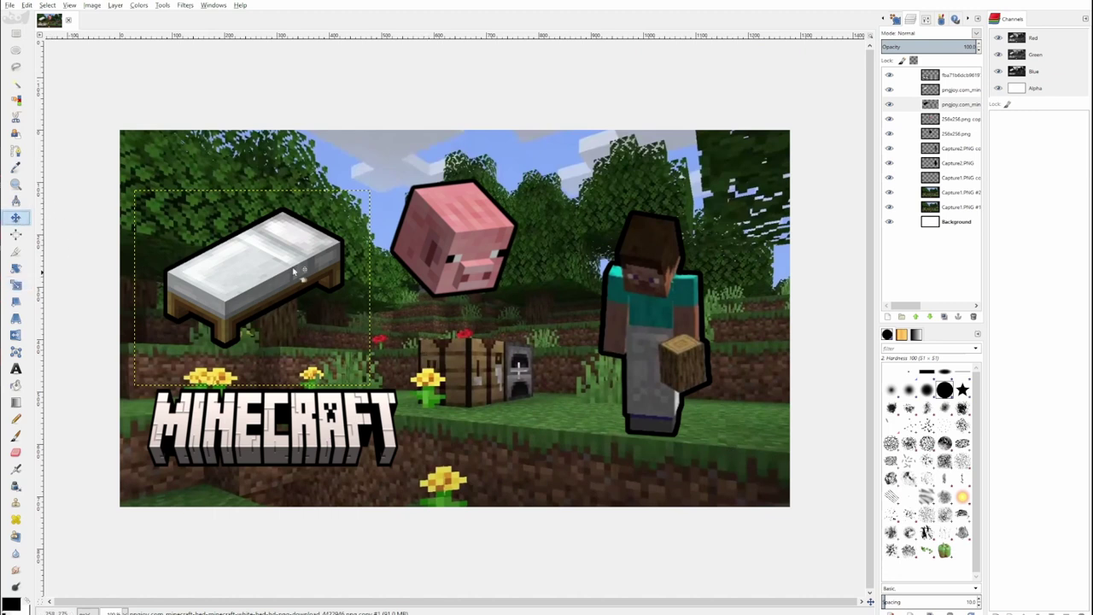
{"action": "left_click", "coordinate": [968, 206]}
{"action": "left_click", "coordinate": [962, 197]}
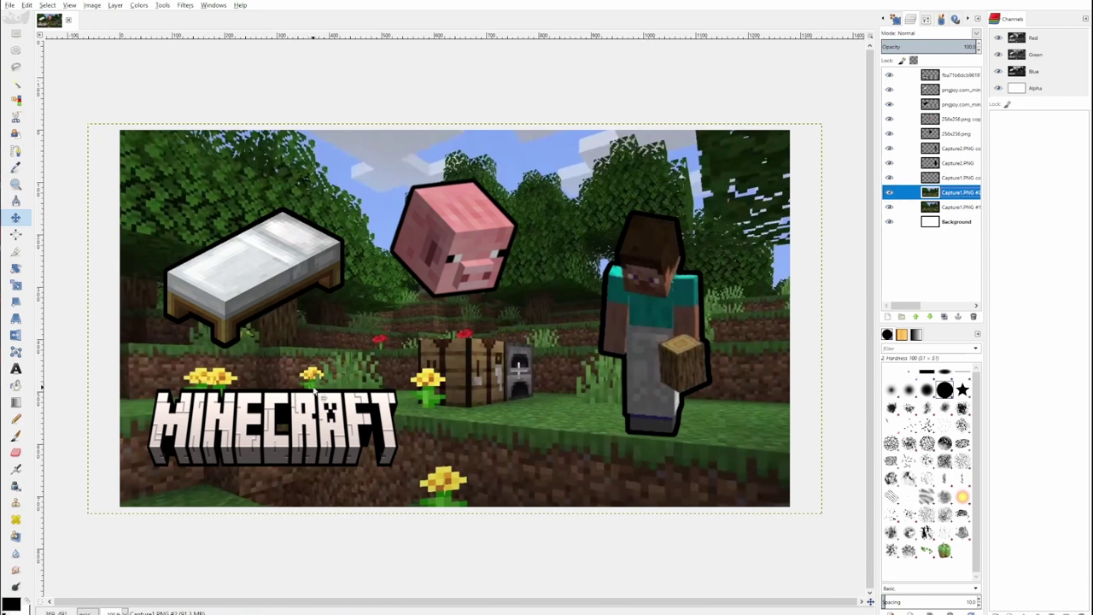
{"action": "left_click", "coordinate": [340, 417]}
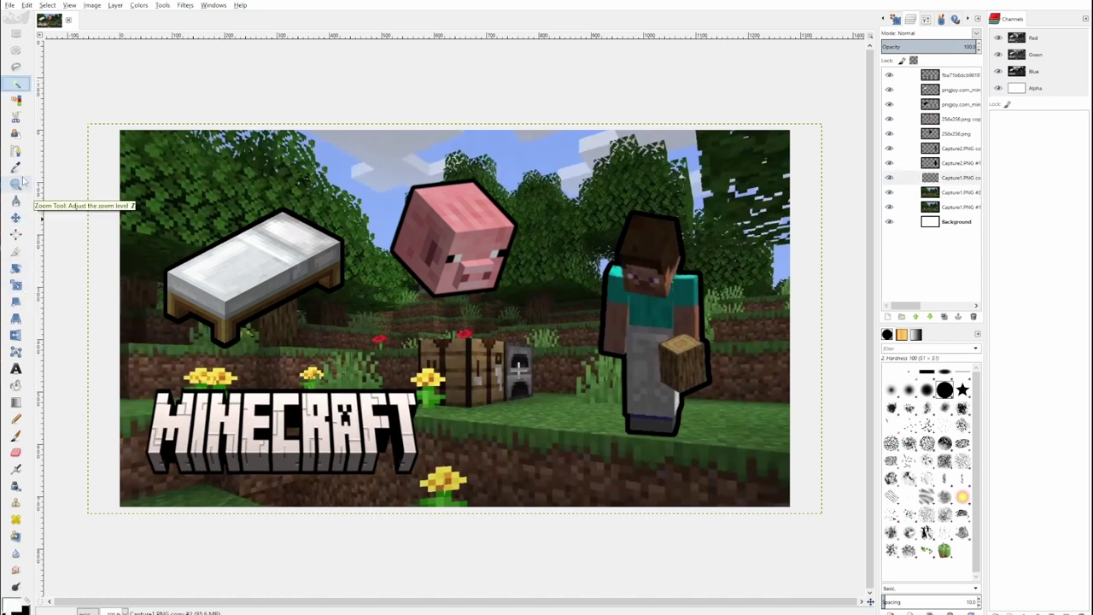
Make the upper Capture1.PNG background layer active for the colour adjustment.
{"action": "left_click", "coordinate": [139, 5]}
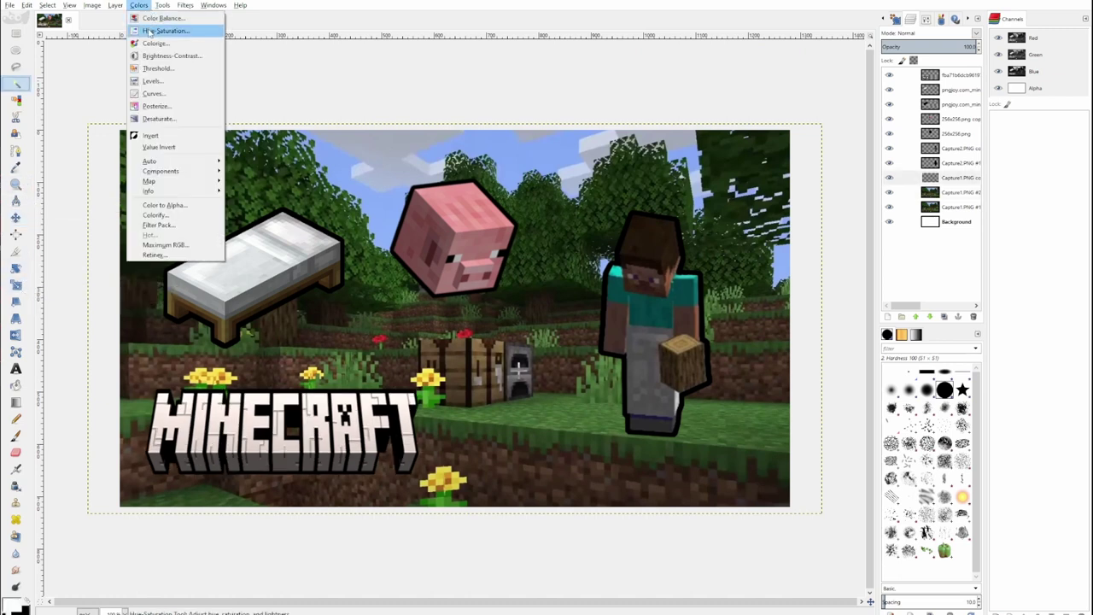
{"action": "left_click", "coordinate": [968, 195]}
{"action": "left_click", "coordinate": [965, 195]}
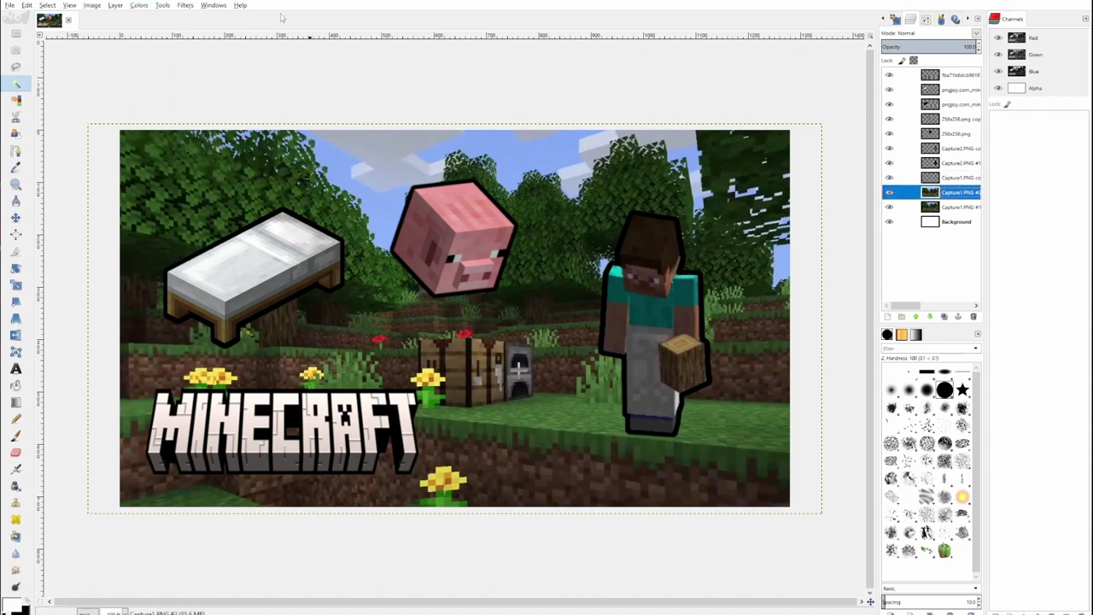
{"action": "left_click", "coordinate": [140, 5]}
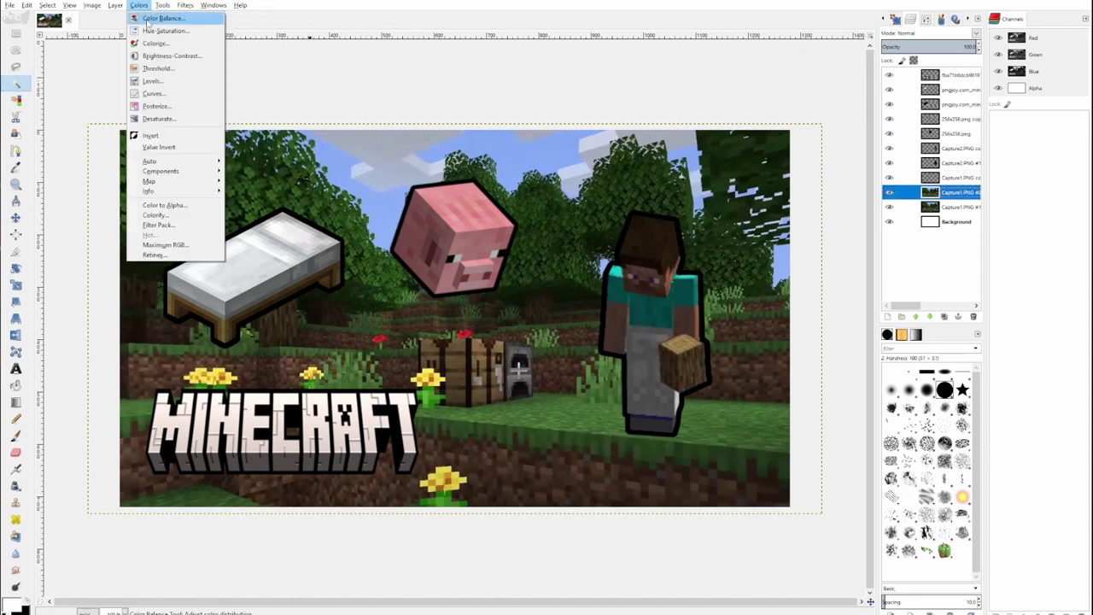
{"action": "left_click", "coordinate": [162, 18]}
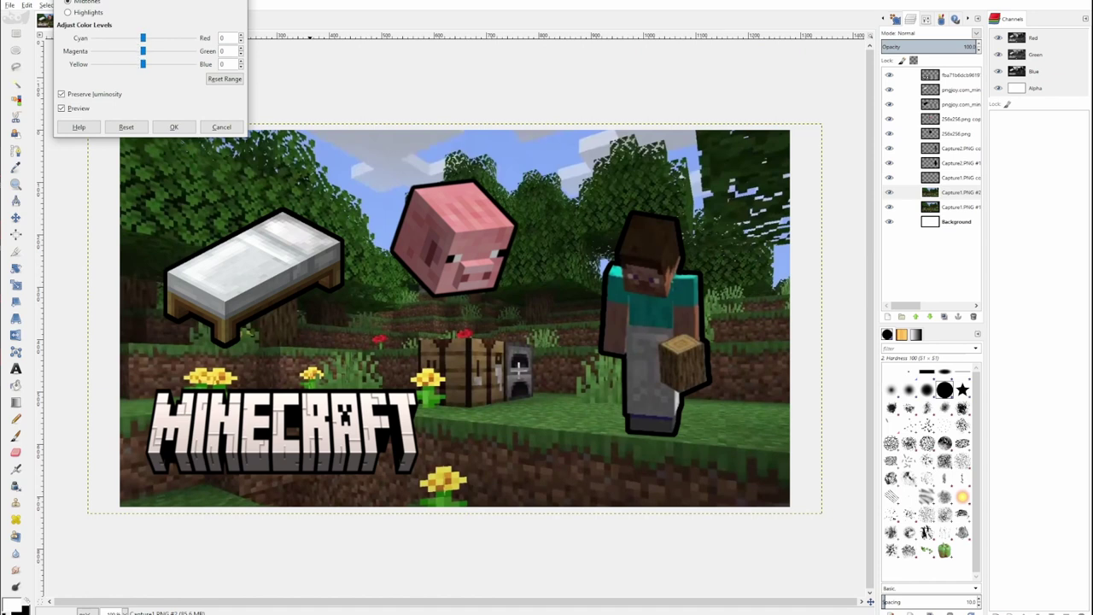
{"action": "key", "text": "Escape"}
Boost the background frame's saturation with Hue-Saturation to make its colours more vivid.
{"action": "left_click", "coordinate": [115, 5]}
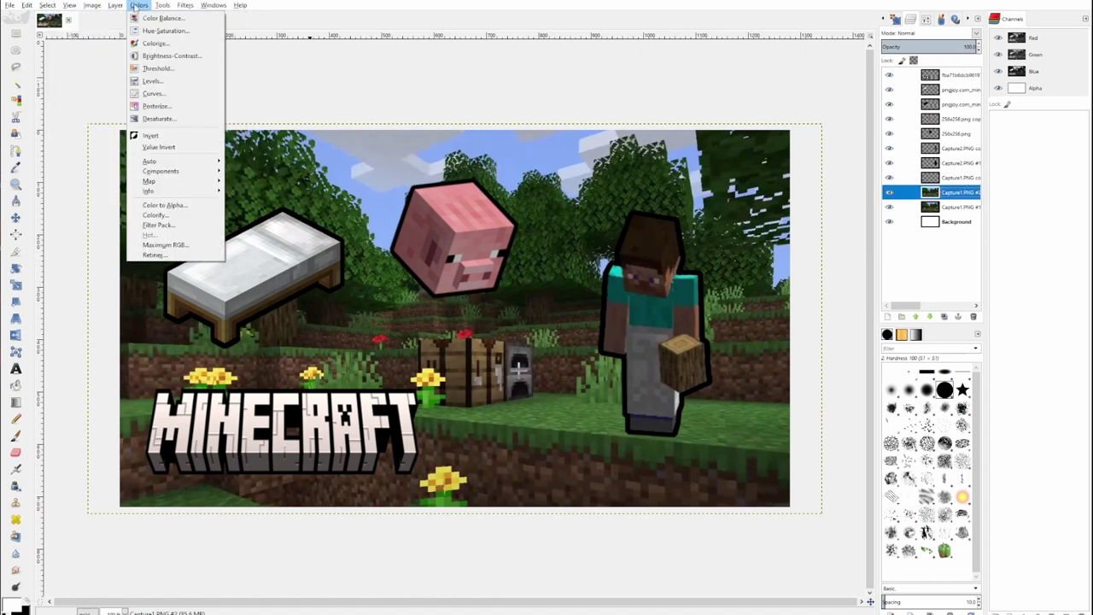
{"action": "mouse_move", "coordinate": [160, 7]}
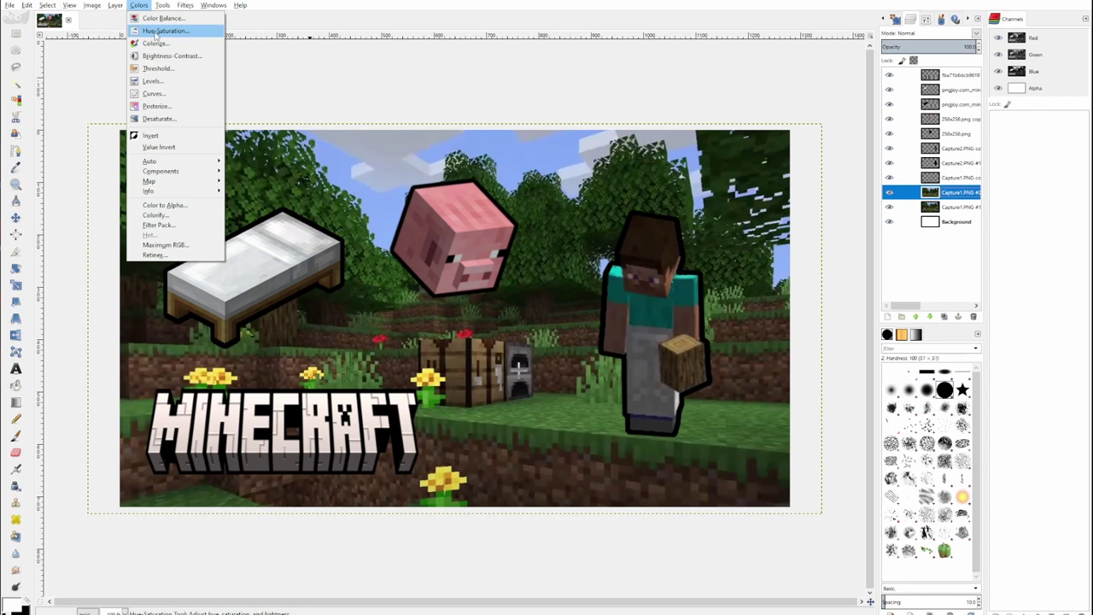
{"action": "left_click", "coordinate": [154, 32]}
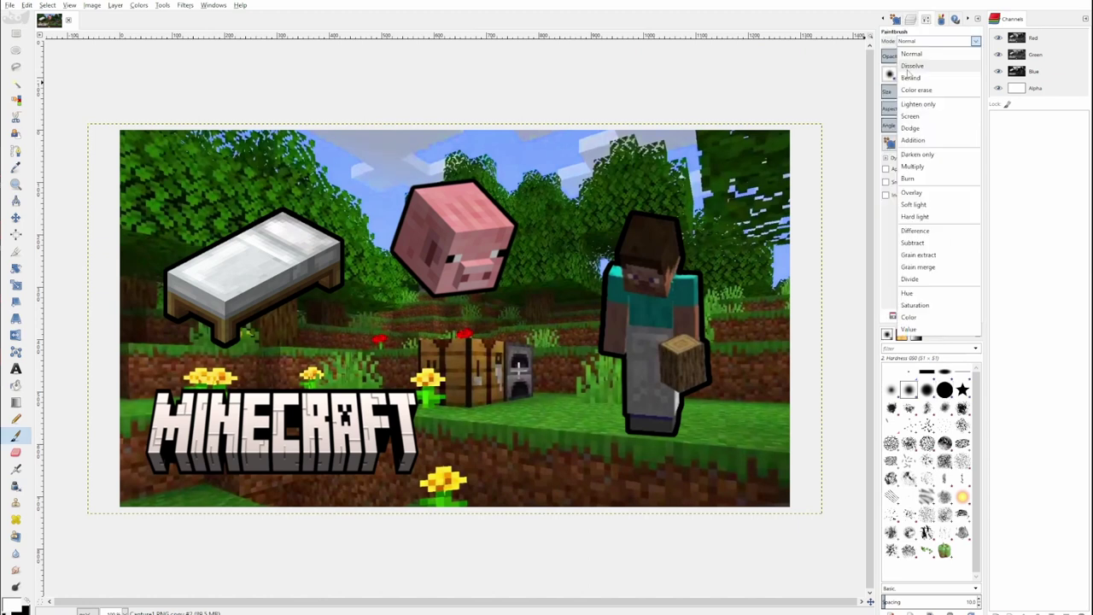
Paint a speckled white glow behind the bed, pig head and character using Dissolve mode with the large 2. Hardness 050 brush.
{"action": "left_click", "coordinate": [907, 68]}
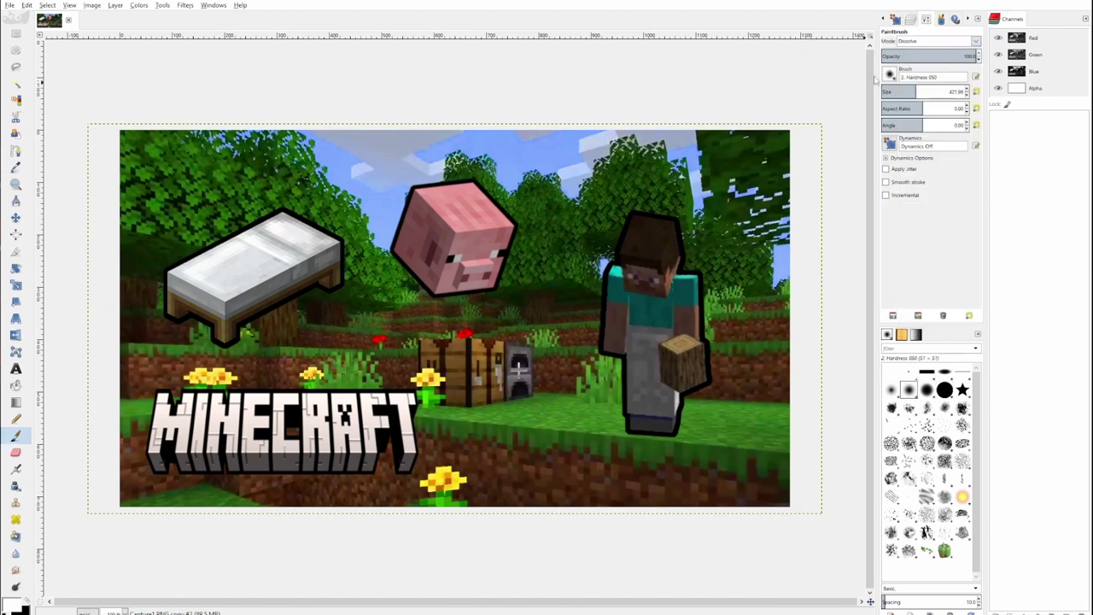
{"action": "left_click", "coordinate": [246, 265]}
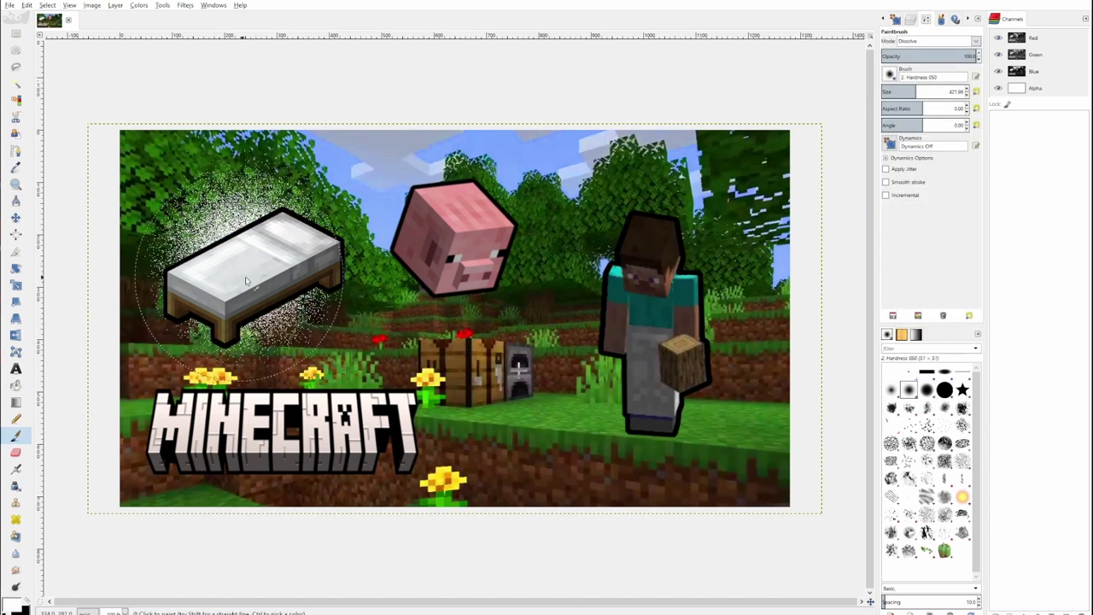
{"action": "key", "text": "ctrl+z"}
{"action": "key", "text": "ctrl+y"}
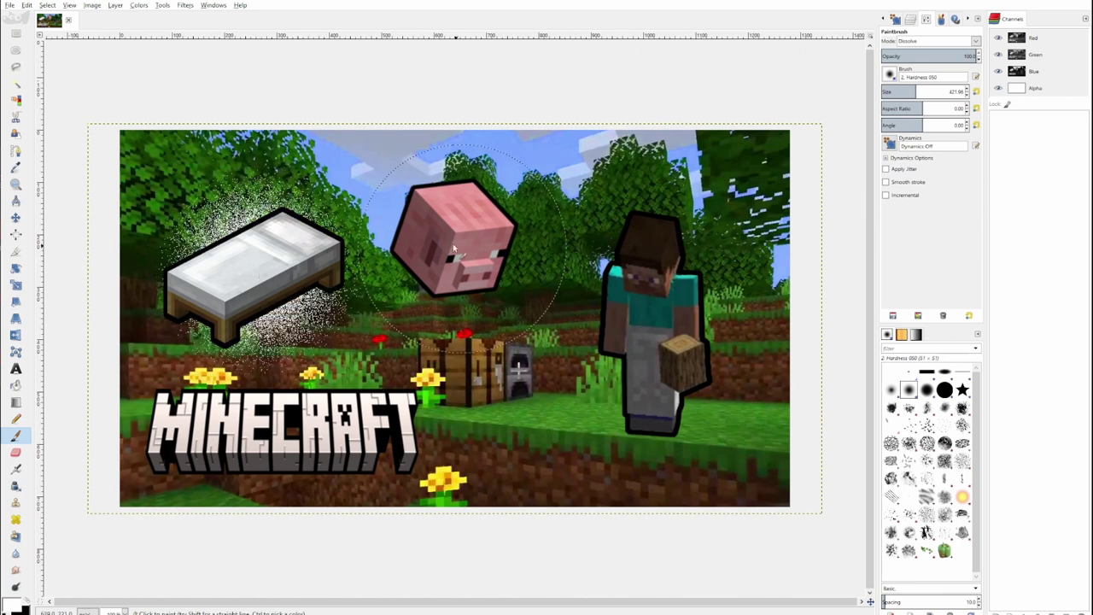
{"action": "left_click", "coordinate": [453, 244]}
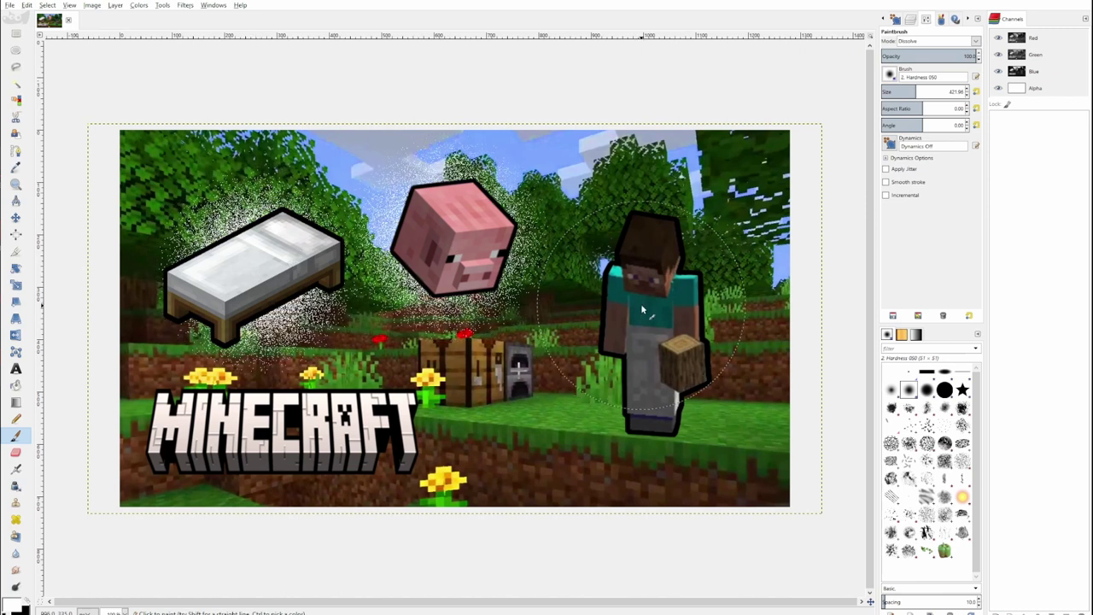
{"action": "left_click", "coordinate": [644, 304]}
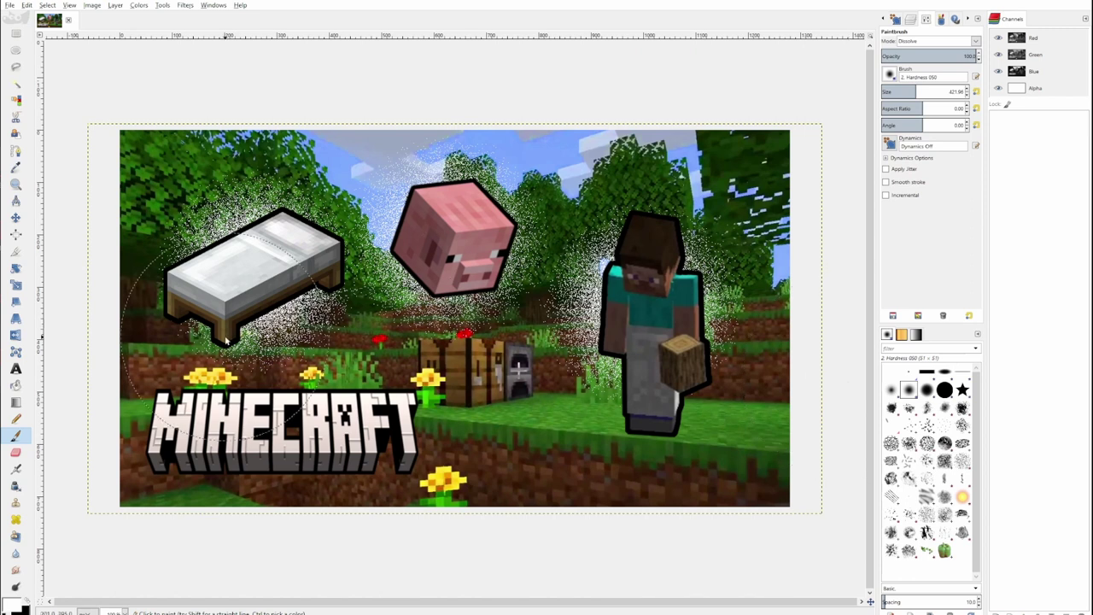
Undo the speckled Dissolve strokes around the bed, pig head and character.
{"action": "key", "text": "ctrl"}
{"action": "key", "text": "ctrl+z"}
{"action": "key", "text": "ctrl+z"}
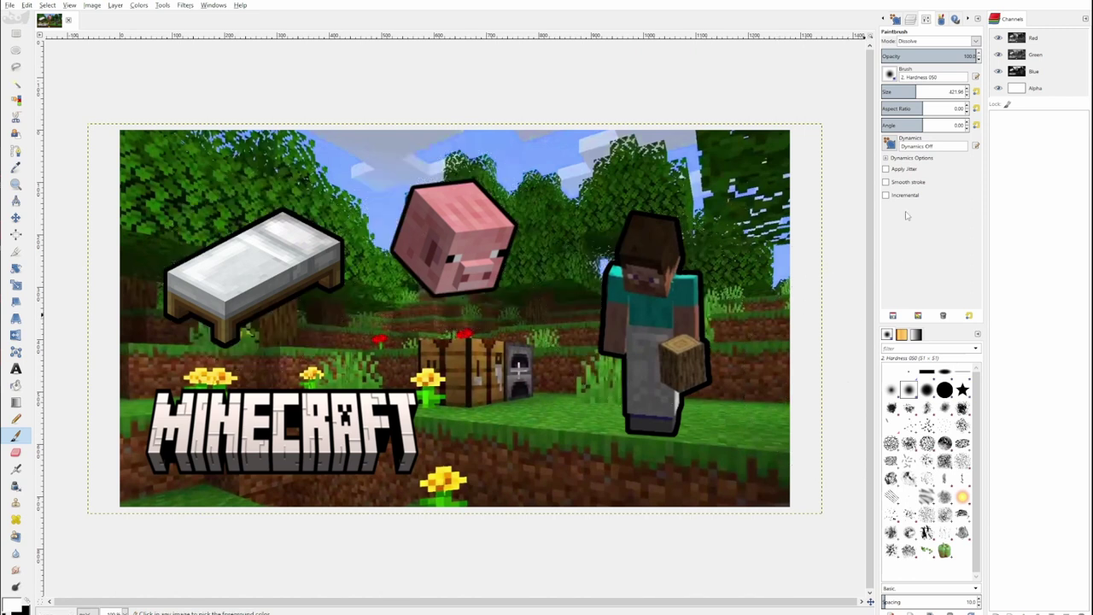
{"action": "key", "text": "ctrl+z"}
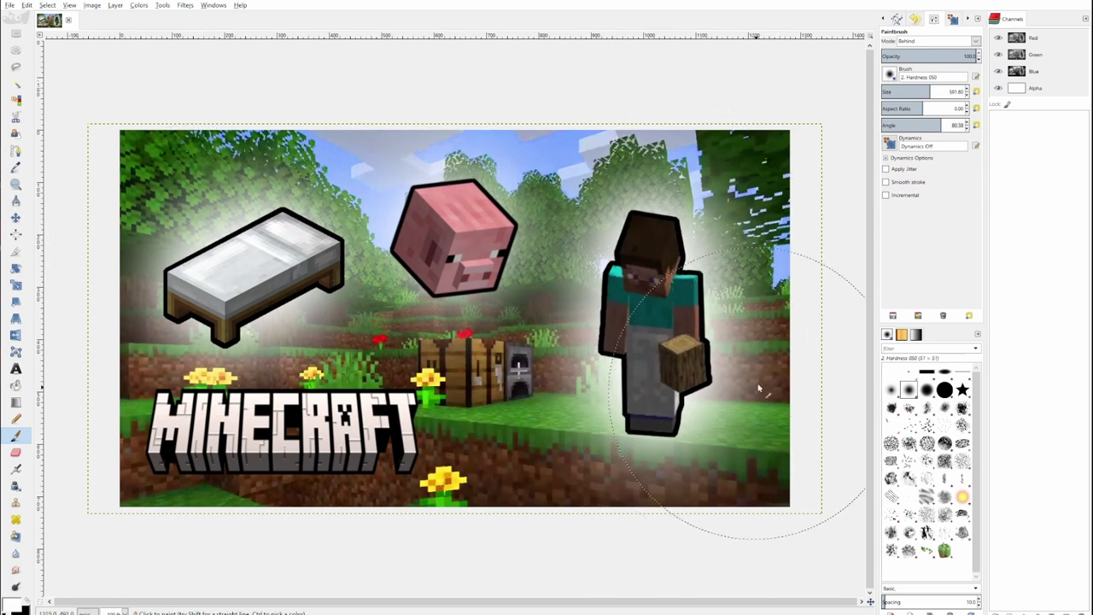
Undo the oversized soft white glow strokes painted in Behind mode around the bed, pig head and character.
{"action": "key", "text": "ctrl+z"}
{"action": "key", "text": "ctrl+z"}
{"action": "key", "text": "ctrl+z"}
{"action": "key", "text": "ctrl+z"}
{"action": "key", "text": "ctrl+z"}
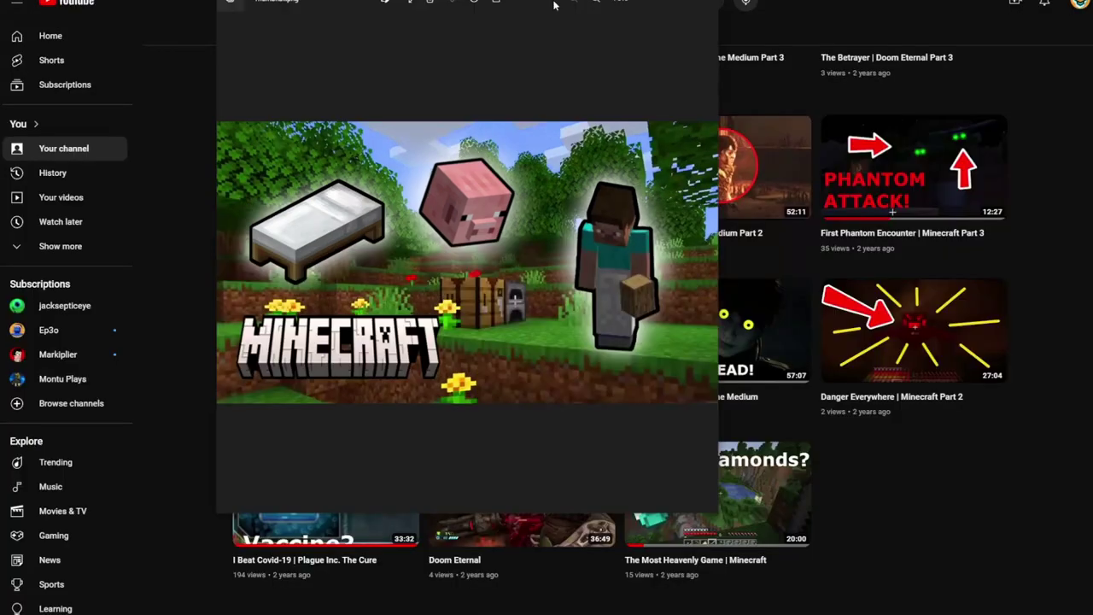
Move the image viewer with the finished thumbnail aside to compare it with the YouTube channel's existing thumbnails.
{"action": "left_click_drag", "start_coordinate": [554, 5], "coordinate": [257, 41]}
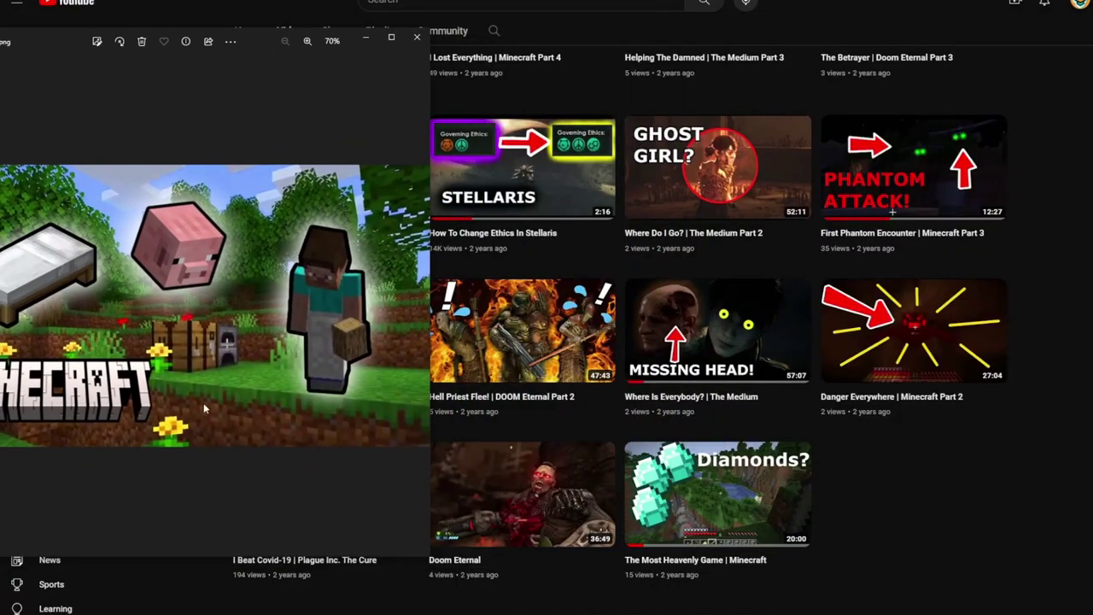